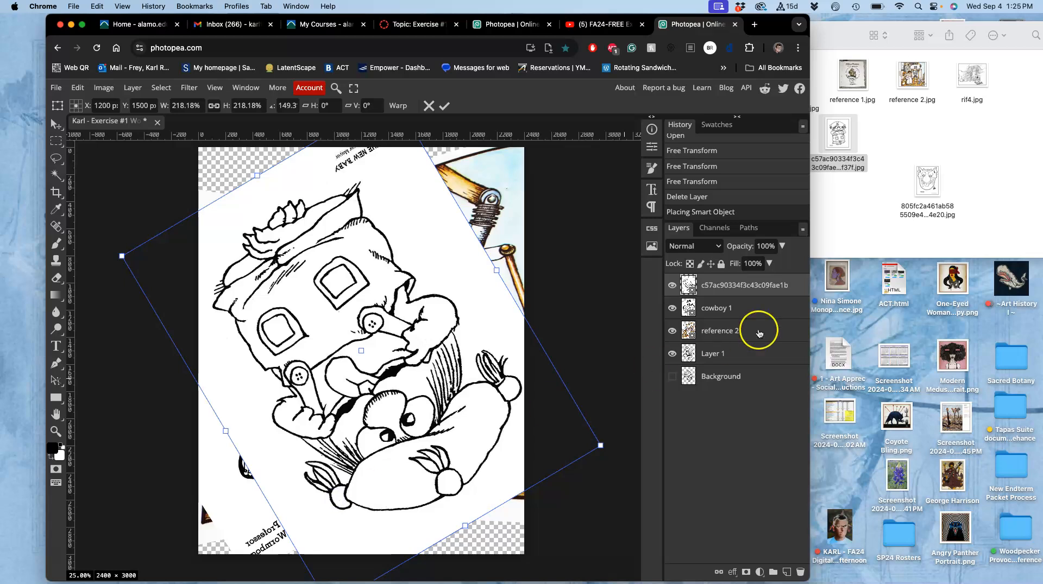
Scale the placed smart object c57ac90334f3c43c09fae1b to 211.49% in both width and height
click(850, 214)
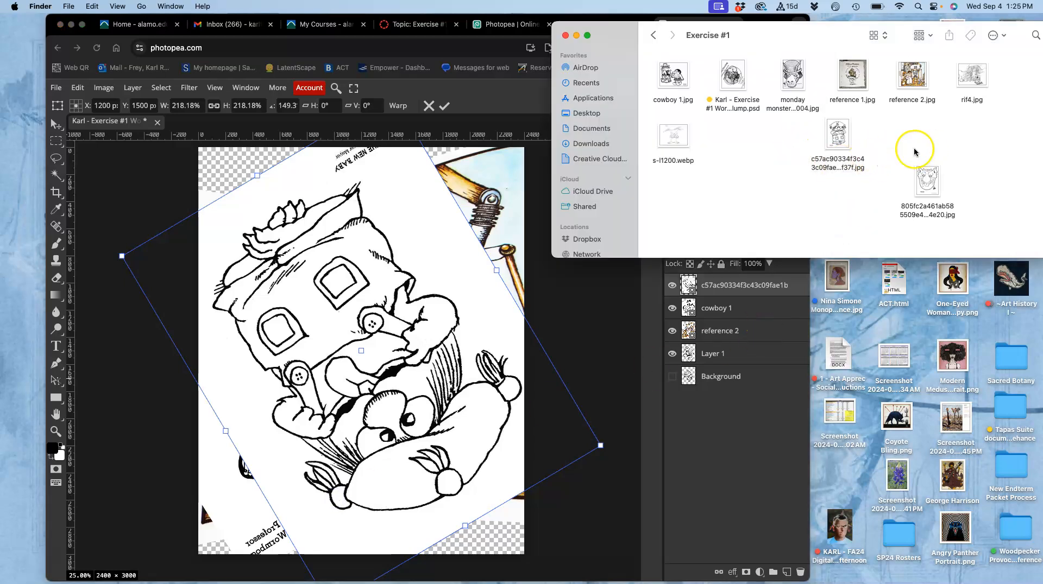
click(448, 314)
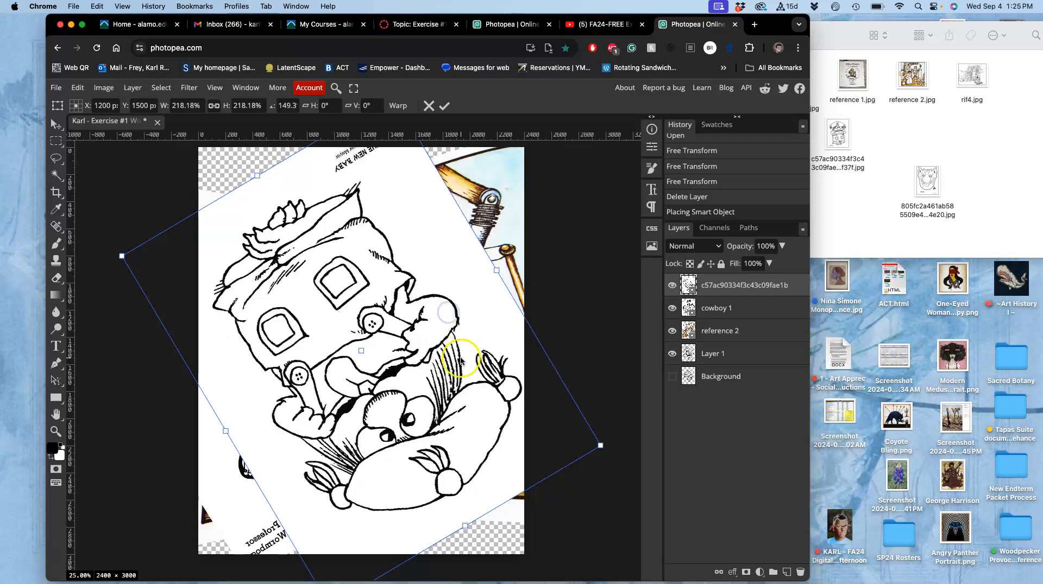
scroll(461, 358, down, 2)
mouse_move(596, 403)
mouse_down()
mouse_move(487, 362)
mouse_move(583, 393)
mouse_up()
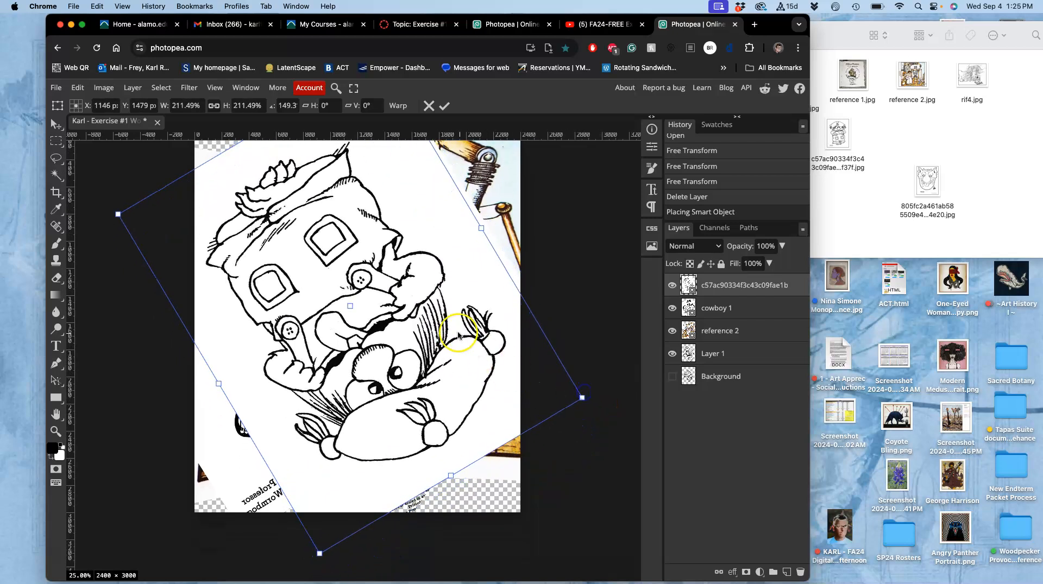
scroll(459, 334, up, 2)
Warp the placed drawing by pulling its middle and upper areas outward, and commit the transformation
right_click(398, 308)
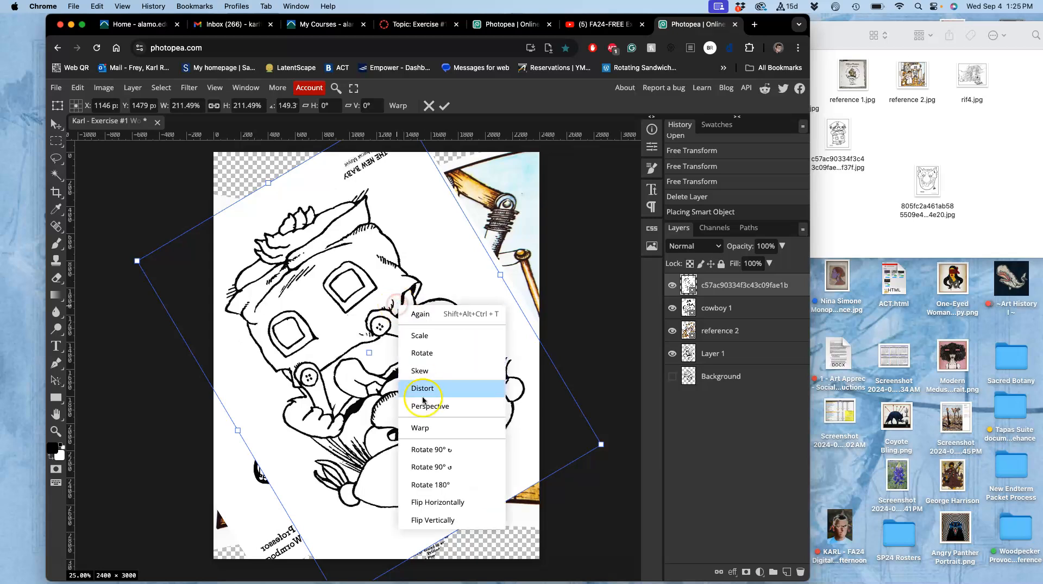
click(420, 428)
drag(396, 310, 433, 291)
drag(344, 349, 319, 381)
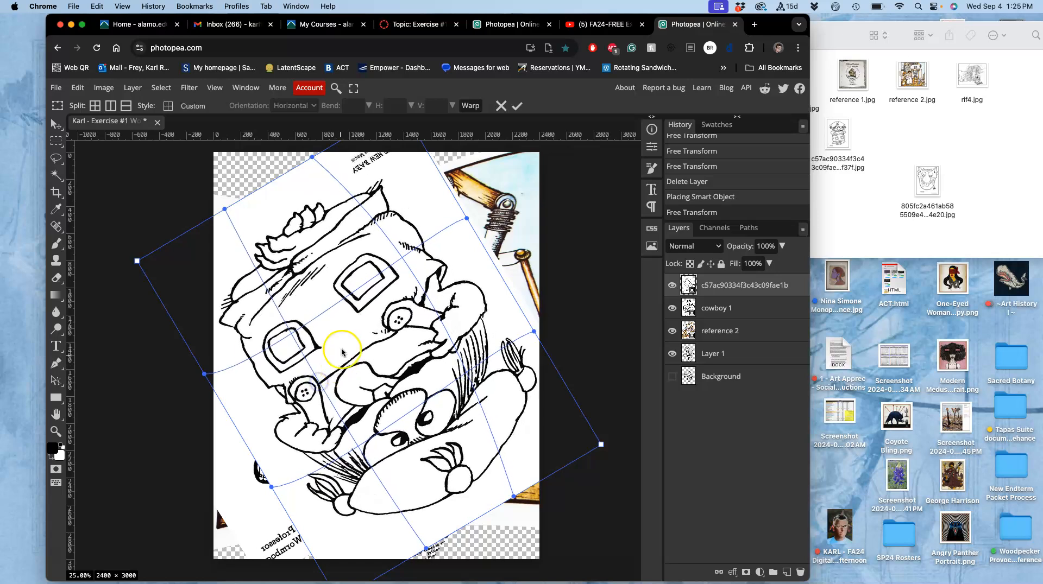
drag(375, 250, 392, 240)
key(Return)
Try selecting the drawing's white areas with the Magic Wand, and clear the selection
key(w)
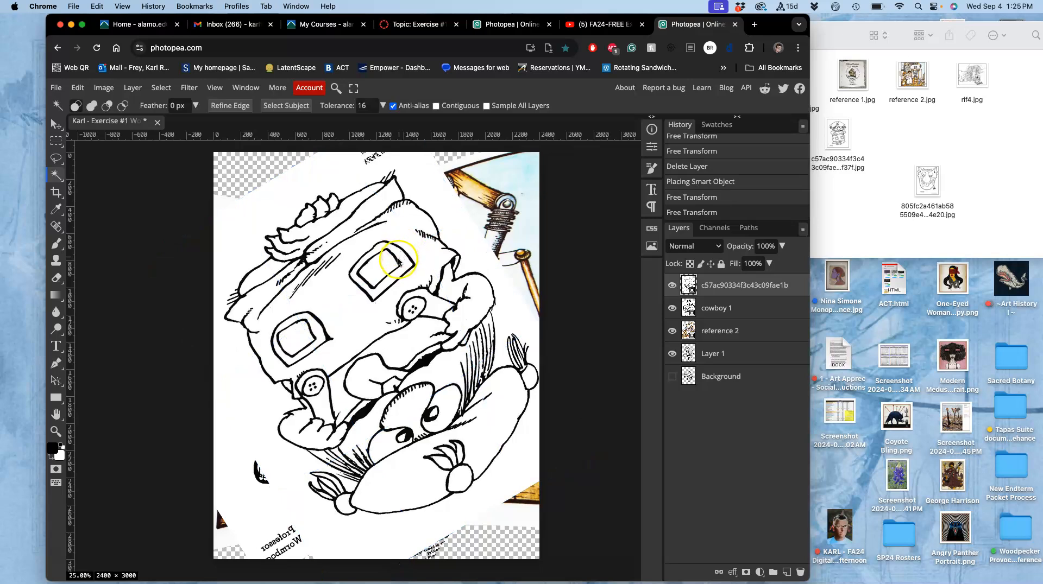
click(397, 283)
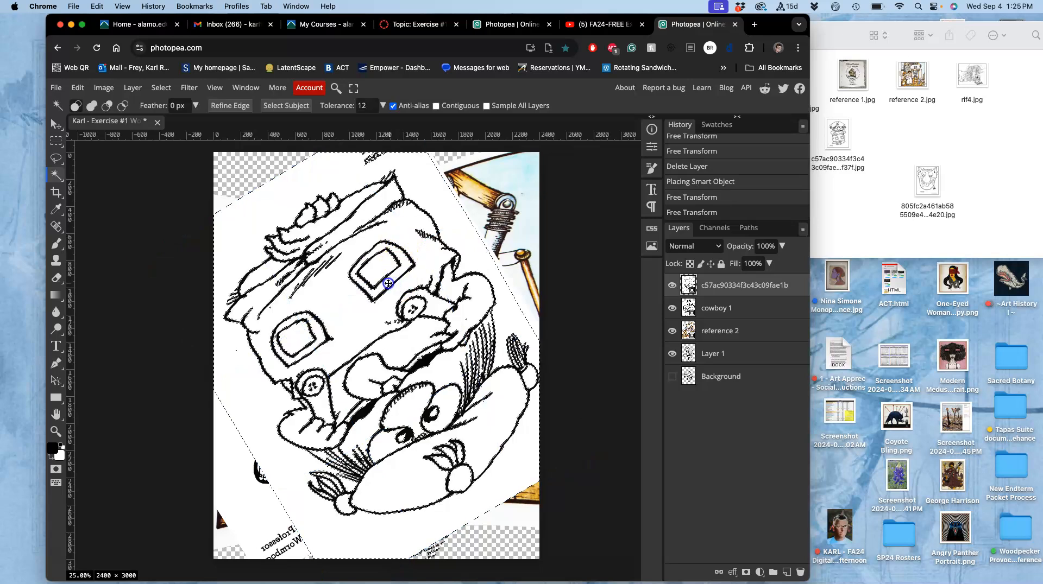
drag(391, 283, 396, 283)
key(super+d)
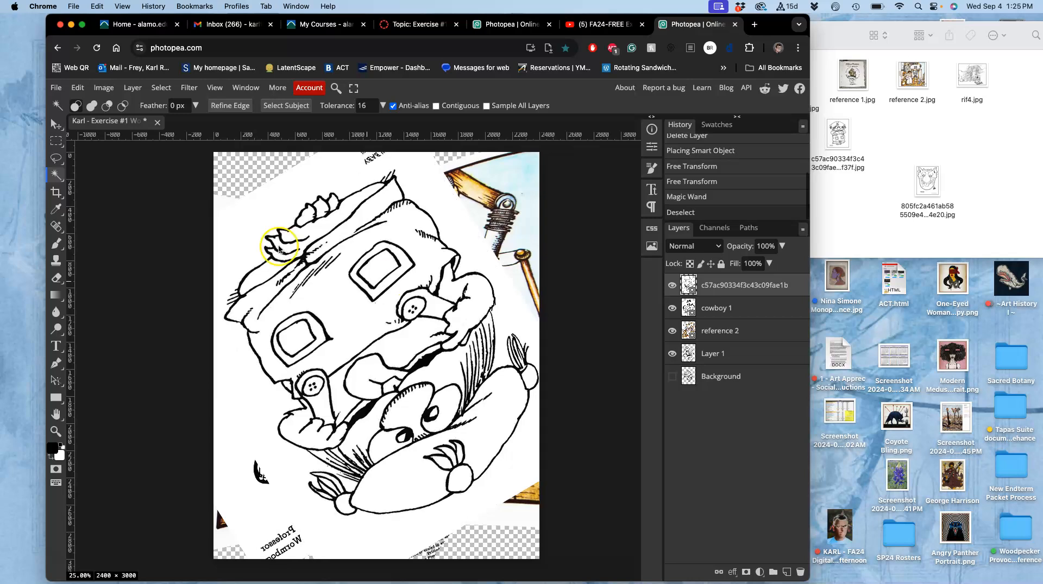
Nudge the warped drawing slightly with the Move tool and hide the layers cowboy 1, reference 2 and Layer 1
click(54, 123)
drag(345, 309, 349, 313)
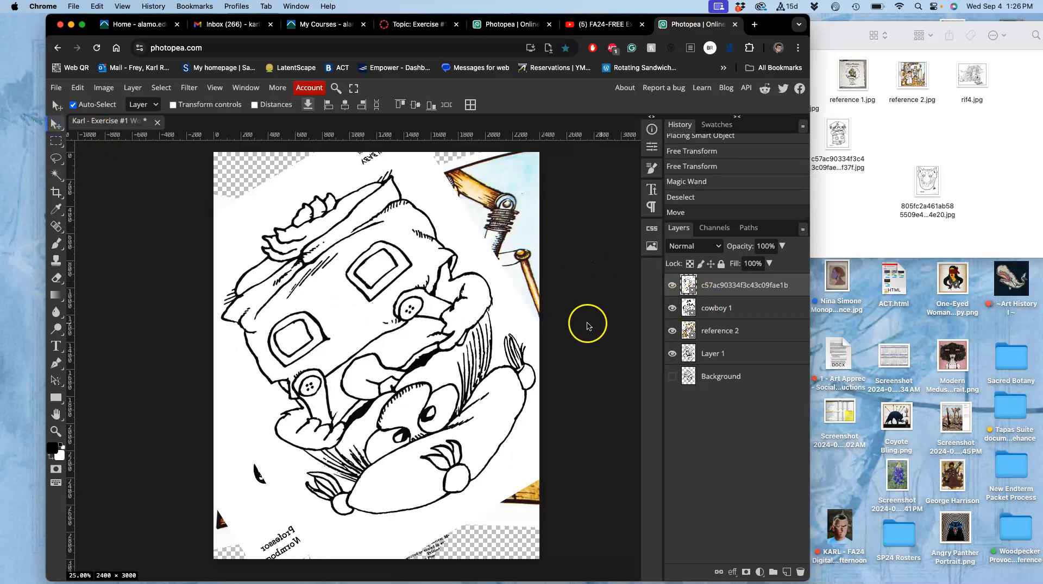
click(672, 307)
click(672, 330)
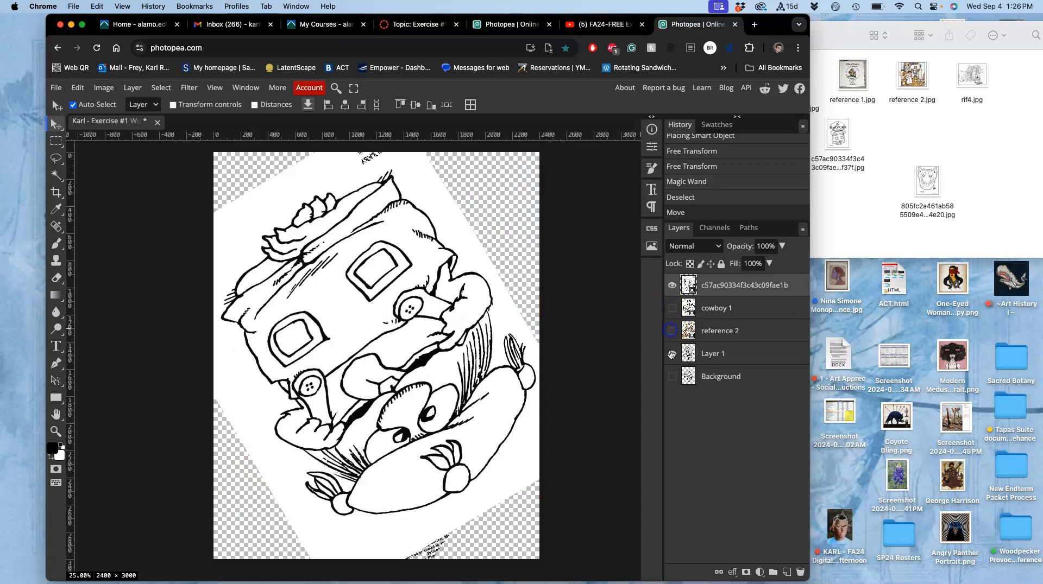
click(672, 354)
Inspect the drawing's soft line edges up close and rasterize its smart object layer
scroll(416, 299, up, 8)
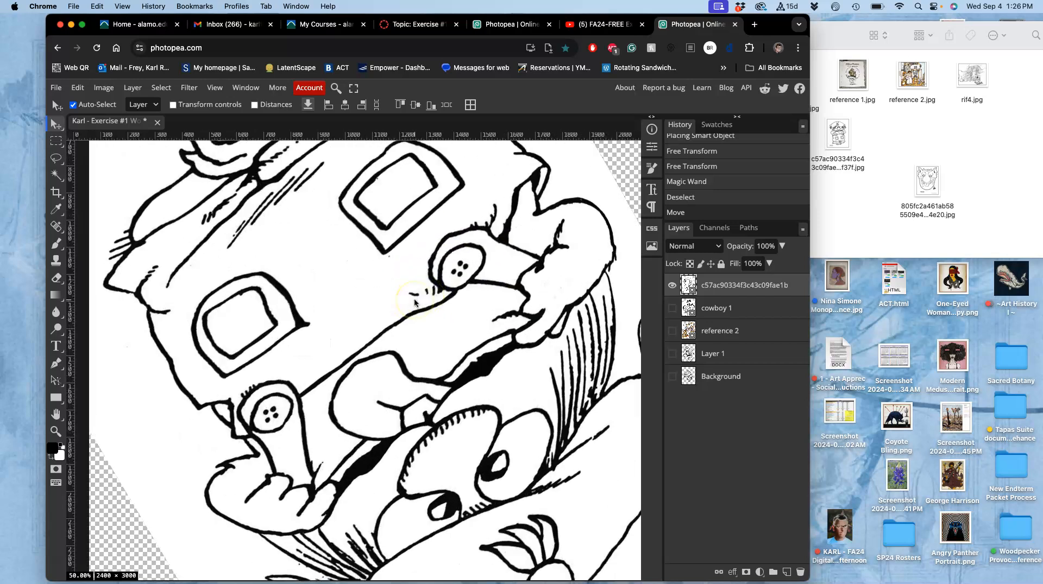
scroll(416, 303, down, 5)
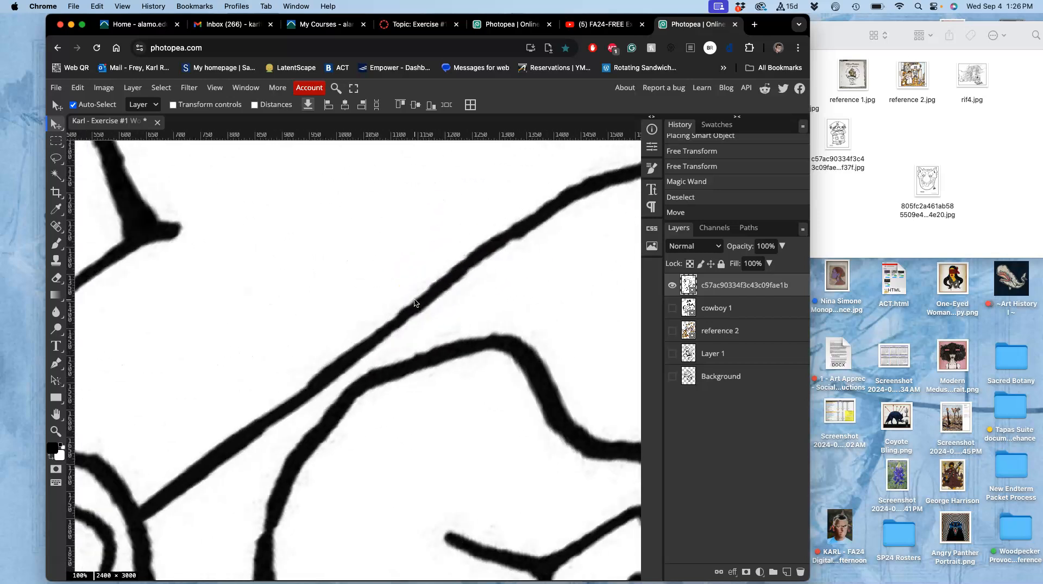
scroll(414, 303, up, 6)
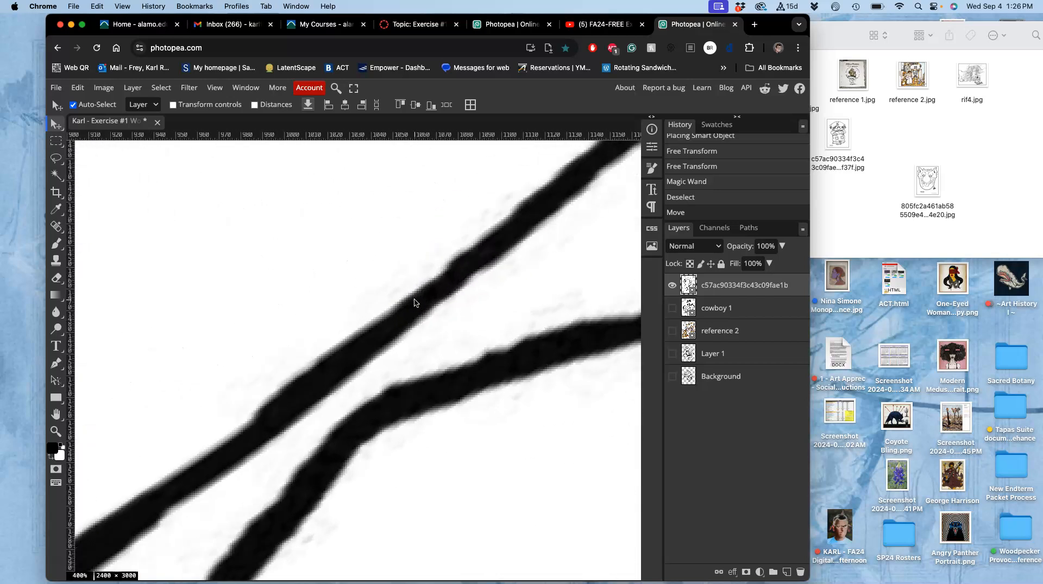
scroll(416, 303, up, 1)
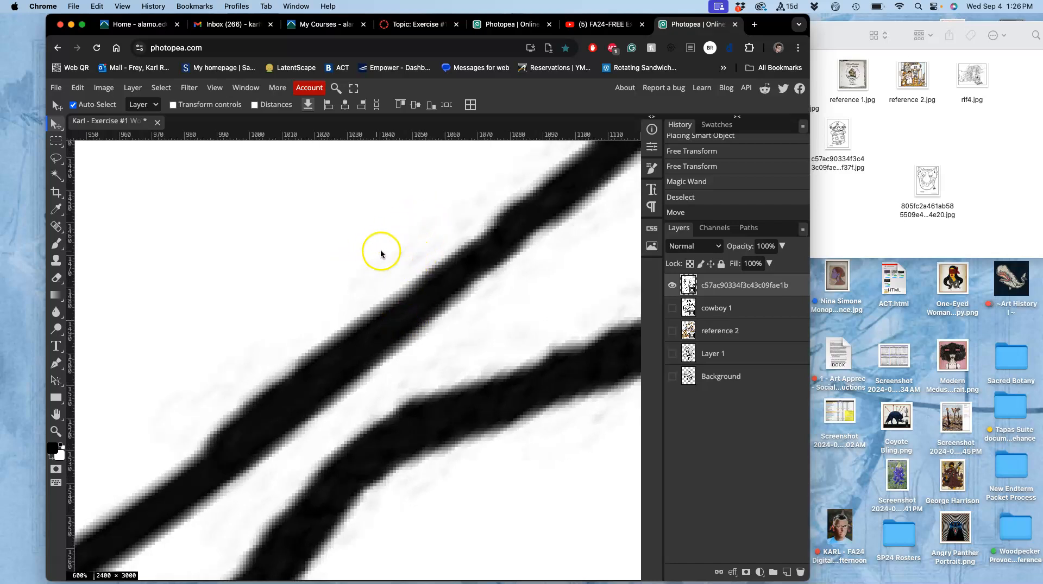
scroll(300, 301, down, 12)
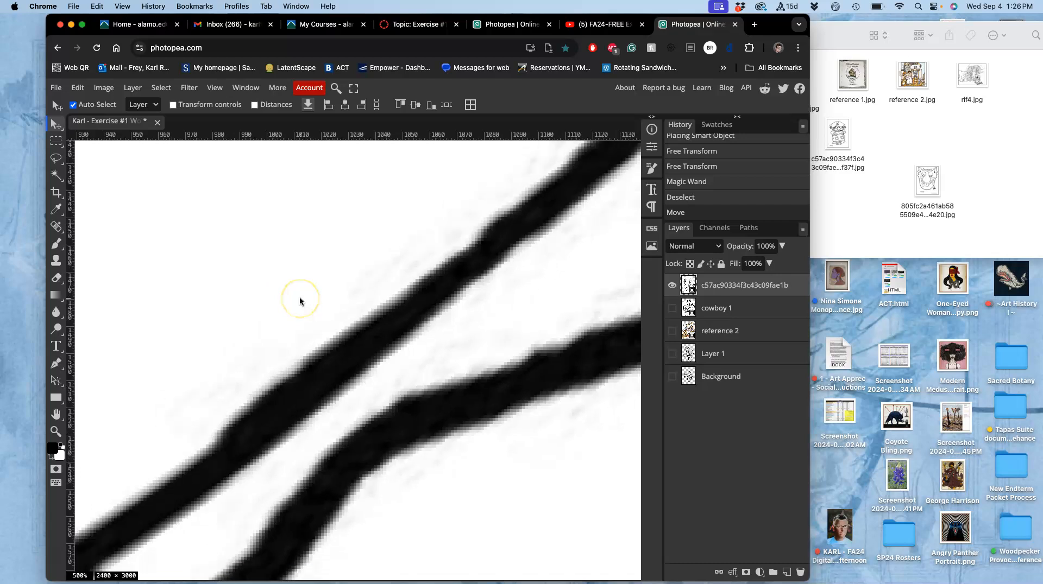
scroll(299, 302, down, 1)
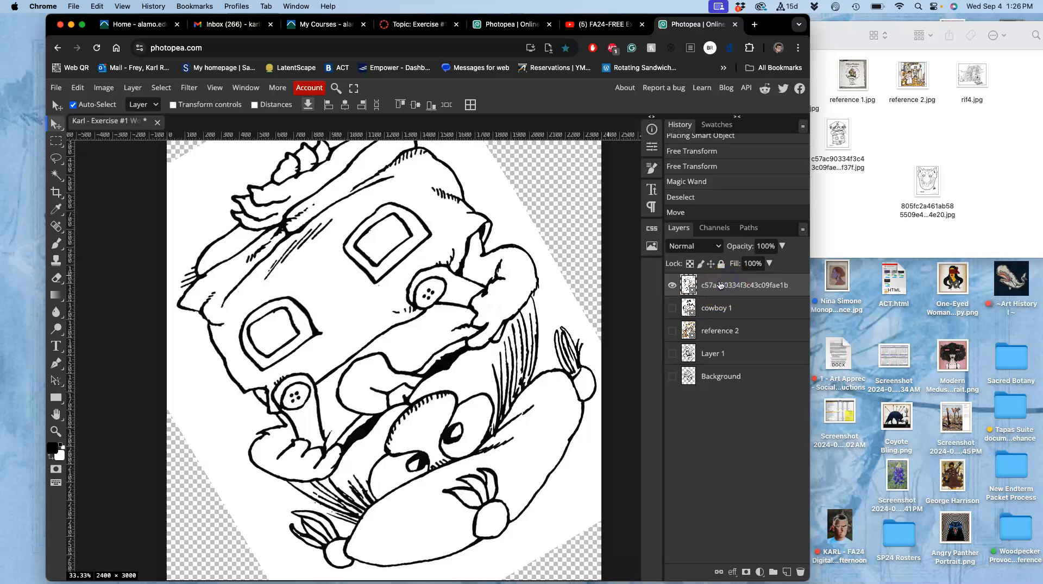
right_click(719, 285)
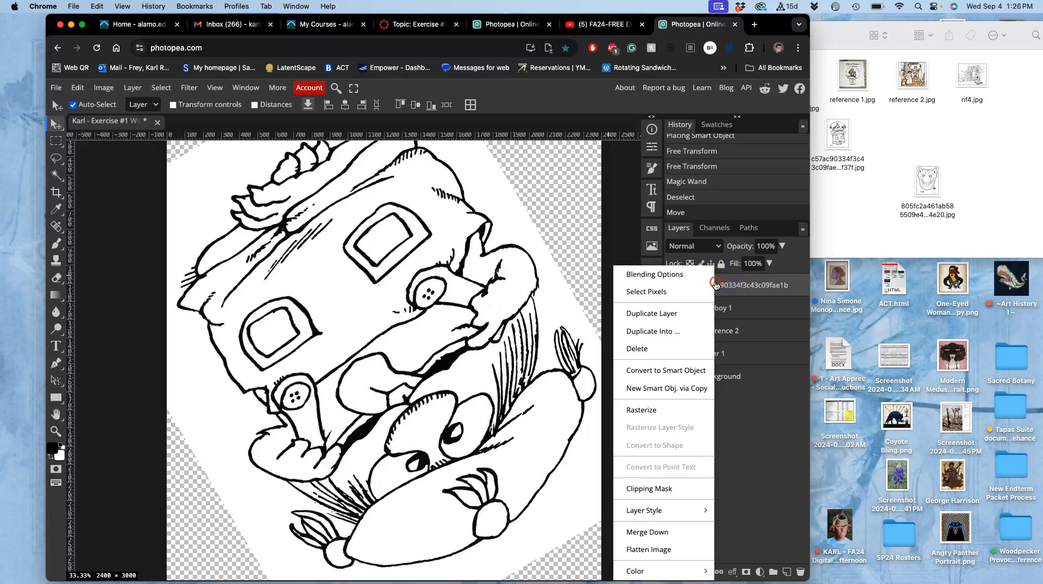
click(651, 415)
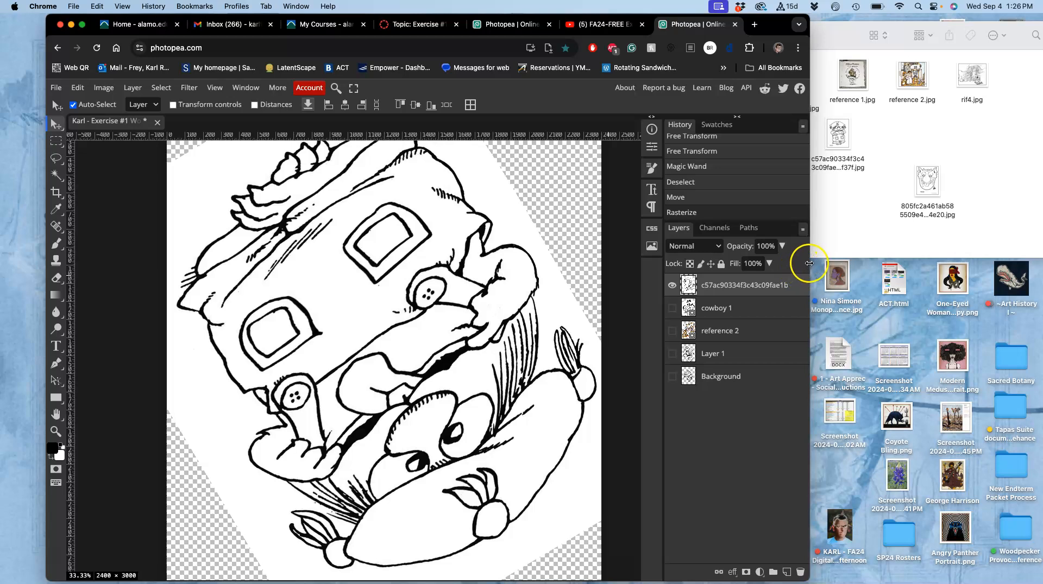
Widen the browser window and start a Levels adjustment on the drawing layer with input black 135 and input white 137
drag(810, 266, 1028, 266)
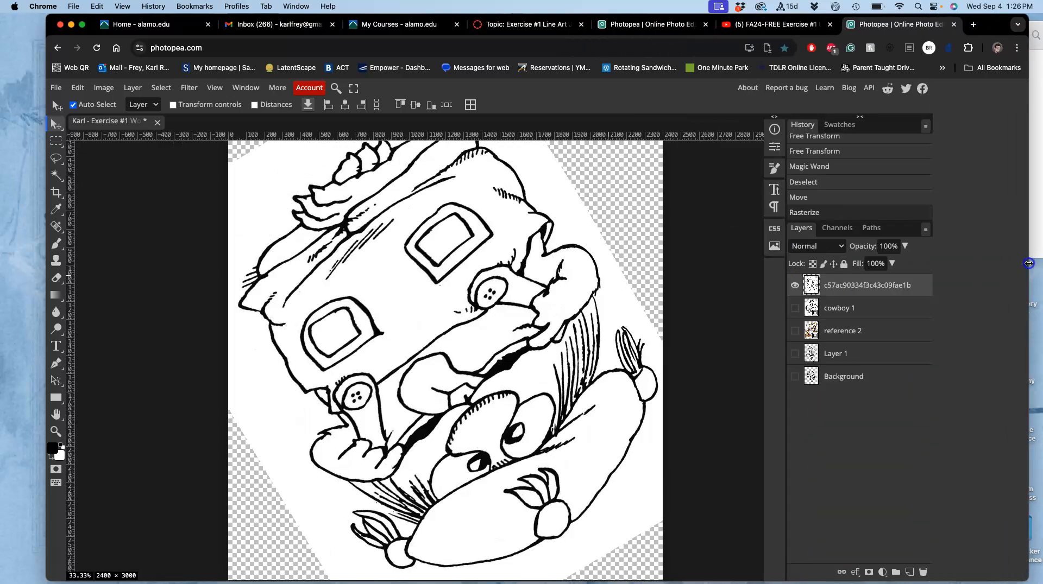
click(104, 87)
mouse_move(114, 127)
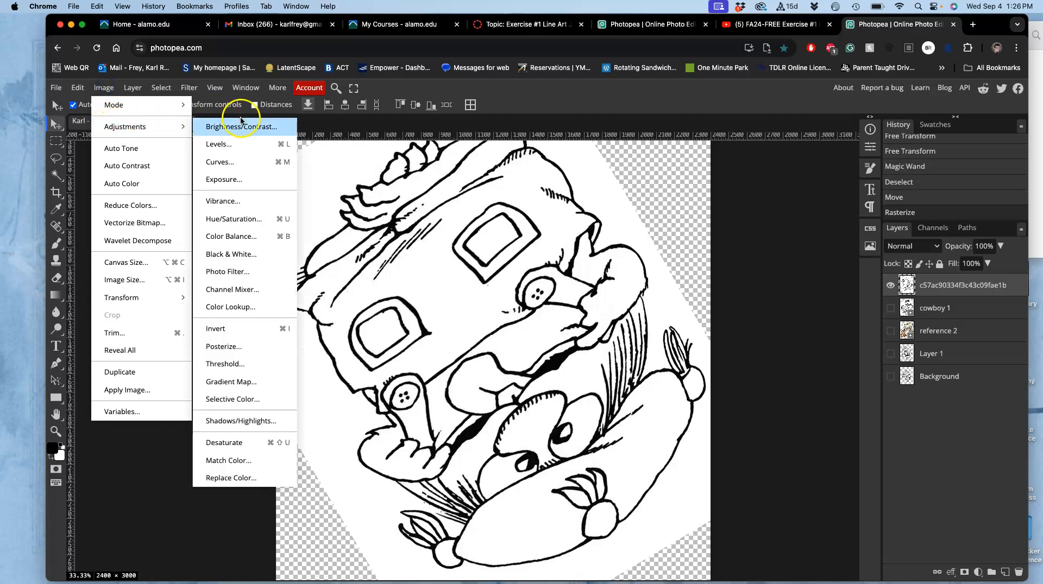
click(229, 143)
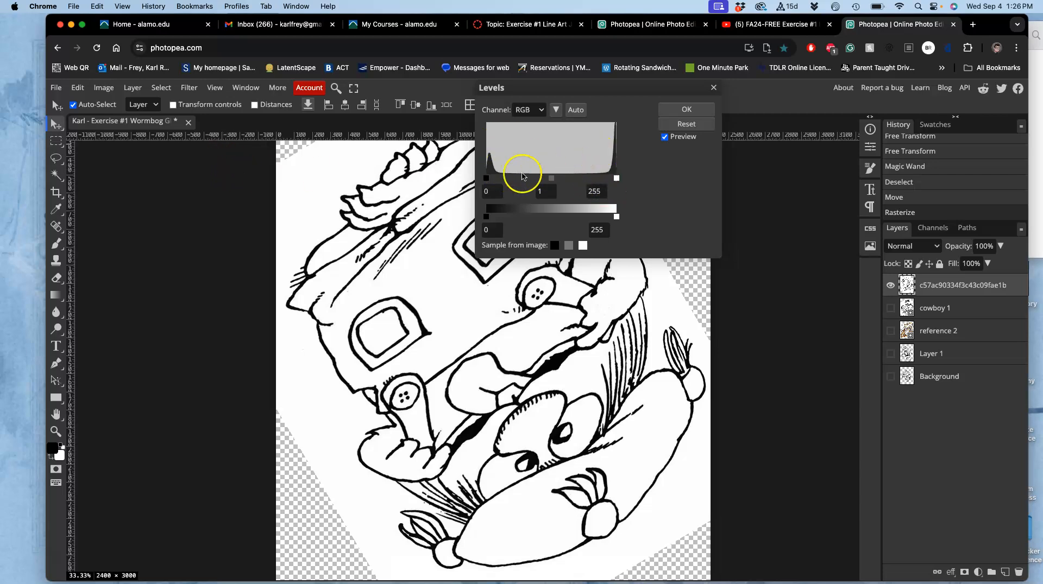
drag(504, 182, 517, 183)
drag(616, 179, 558, 181)
click(516, 179)
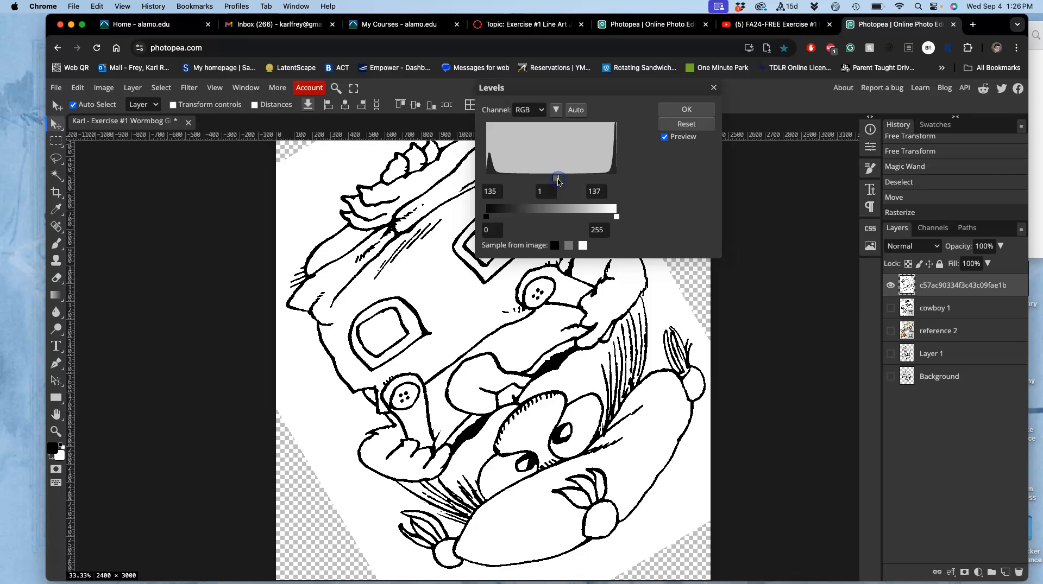
Soften the jagged line edges by setting the Levels input black to 108 and input white to 167, and apply
key(super+plus)
key(super+plus)
key(super+plus)
key(super+plus)
key(super+plus)
key(super+plus)
key(super+plus)
key(super+plus)
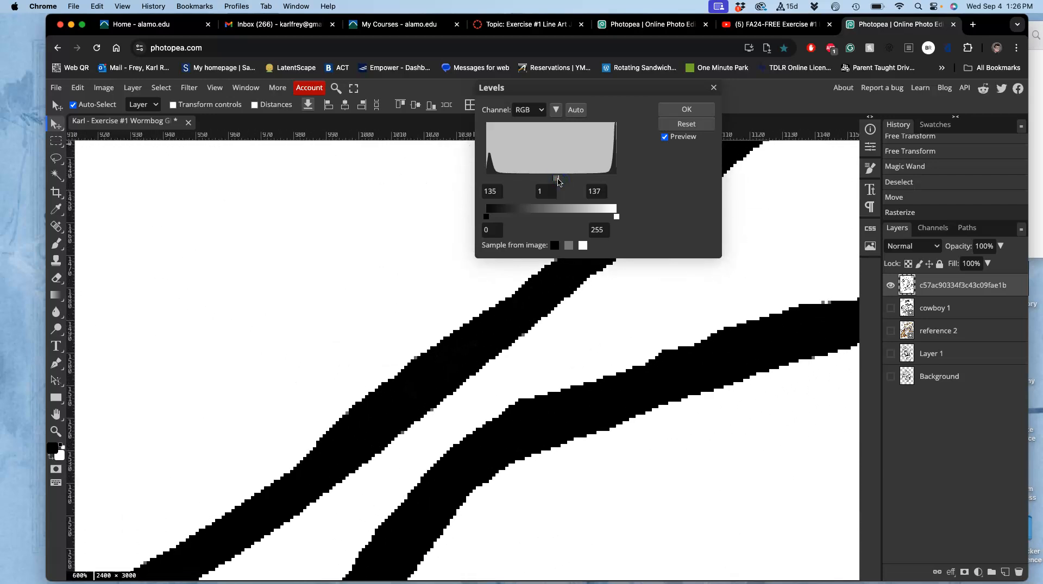
key(super+plus)
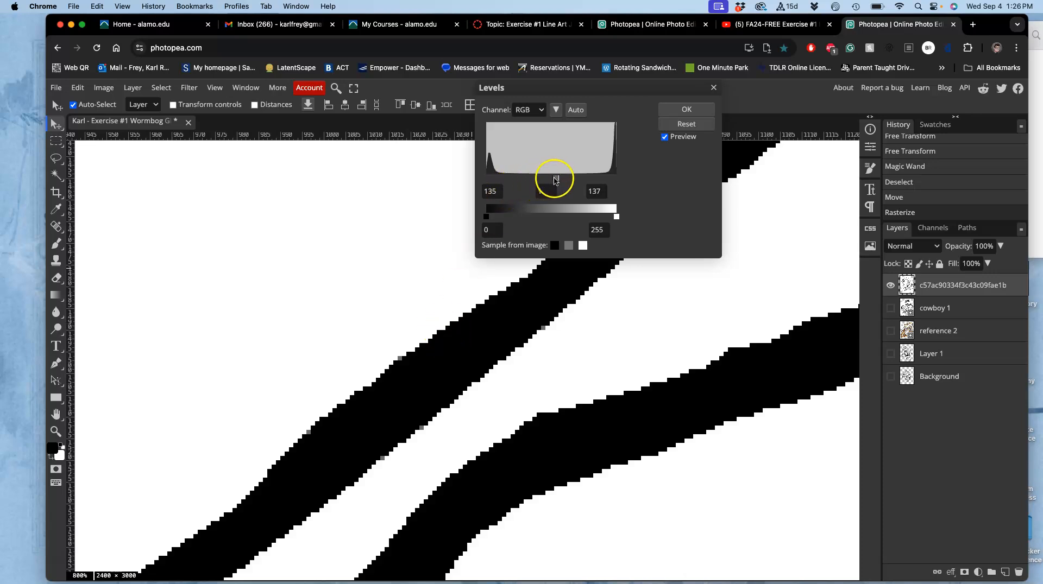
mouse_move(554, 179)
mouse_down()
mouse_move(543, 181)
mouse_move(571, 181)
mouse_up()
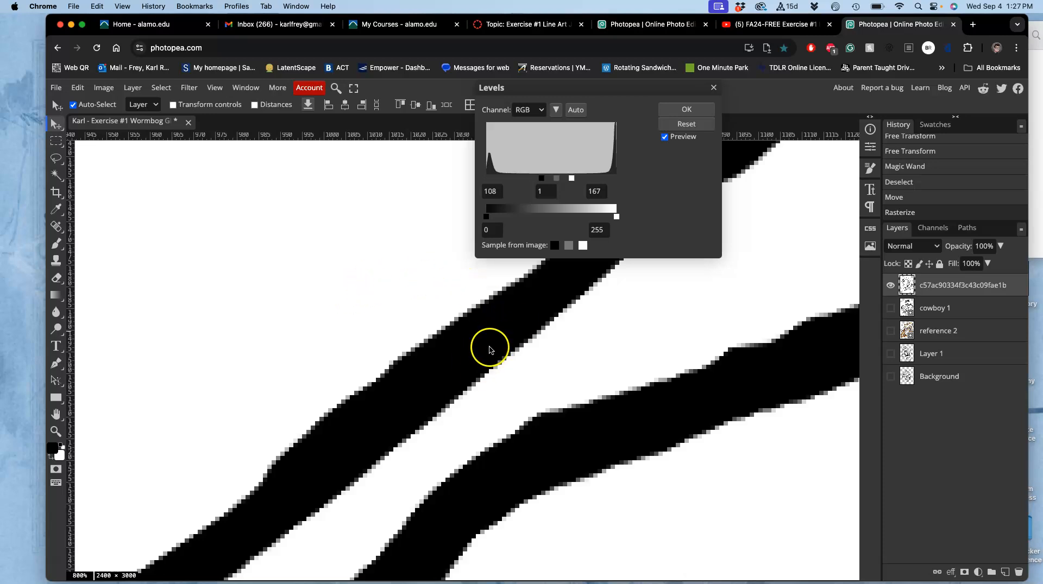
click(683, 109)
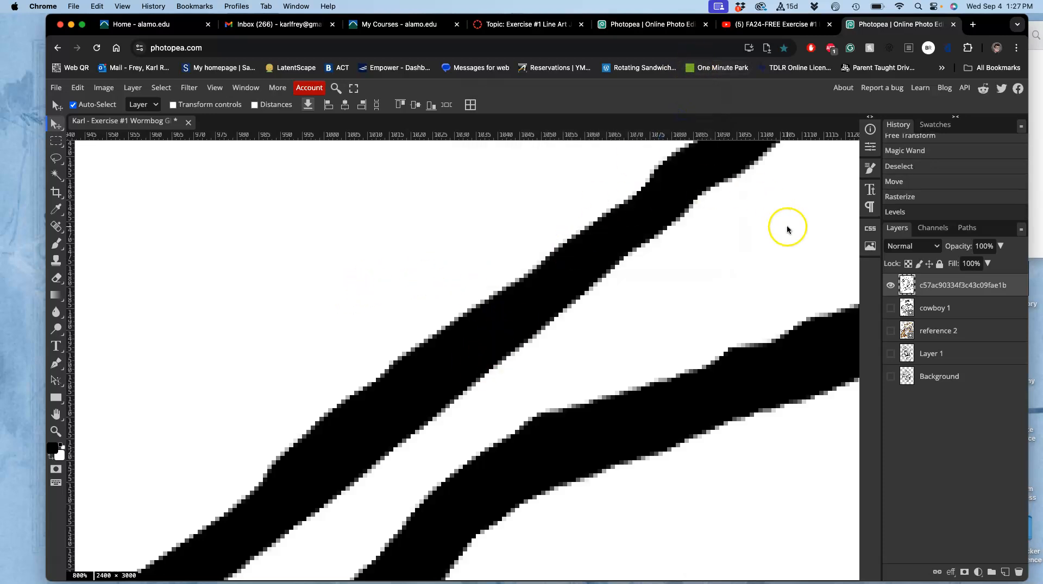
Compare the linework before and after the Levels adjustment using the history states
click(899, 196)
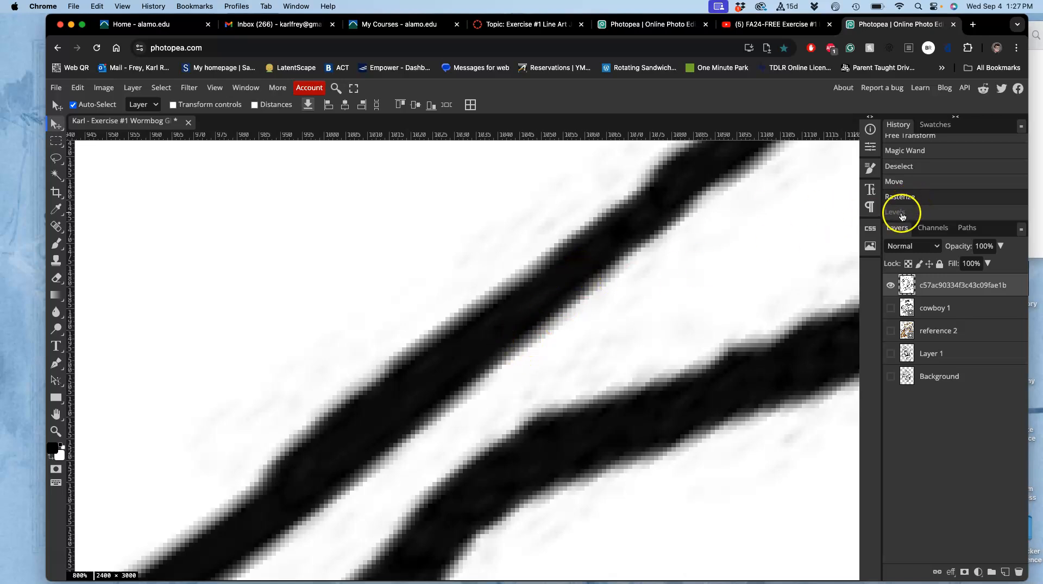
click(901, 213)
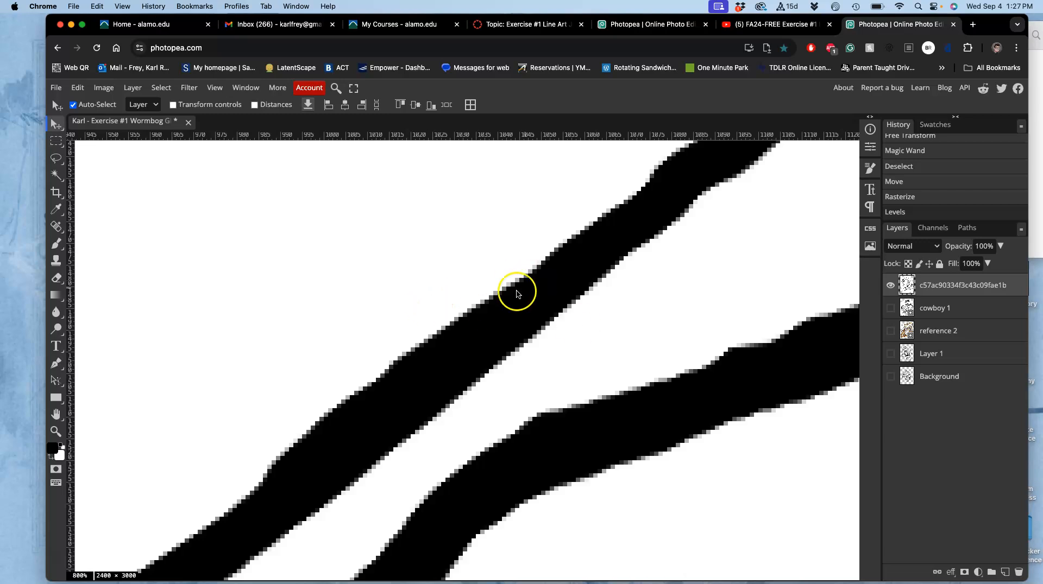
scroll(522, 335, down, 10)
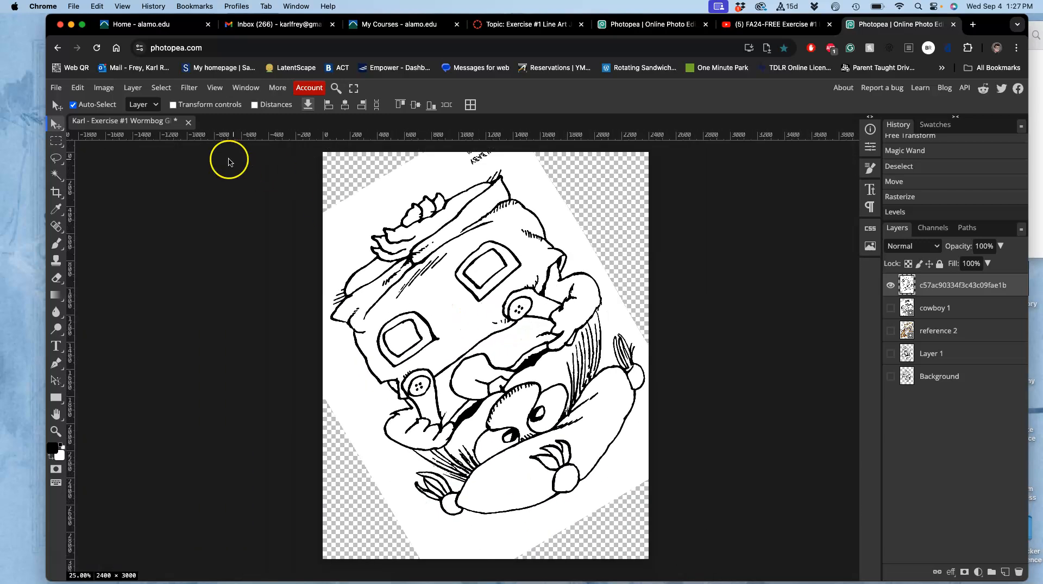
click(103, 88)
mouse_move(145, 128)
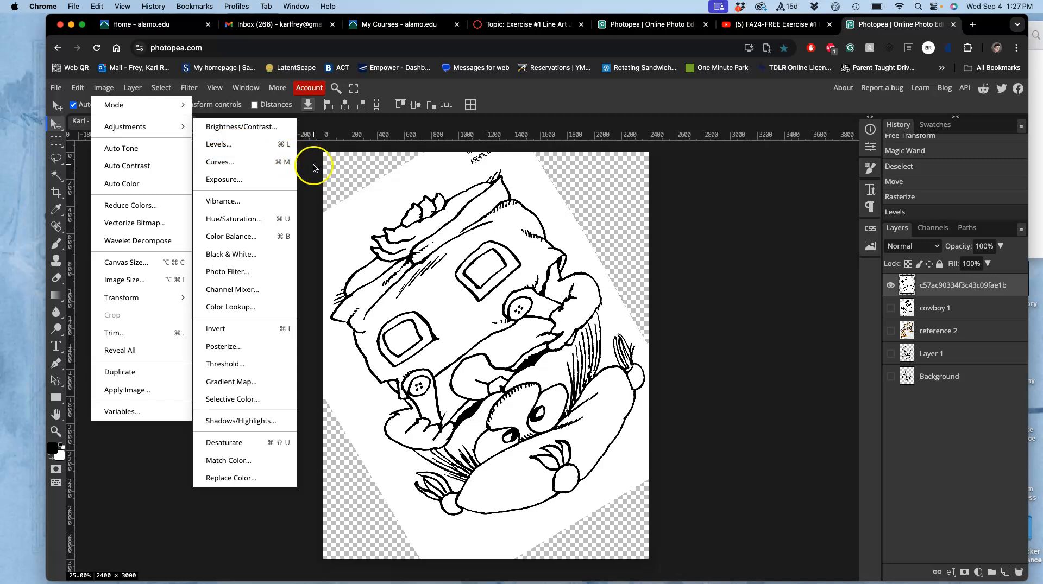
click(350, 165)
scroll(490, 201, up, 1)
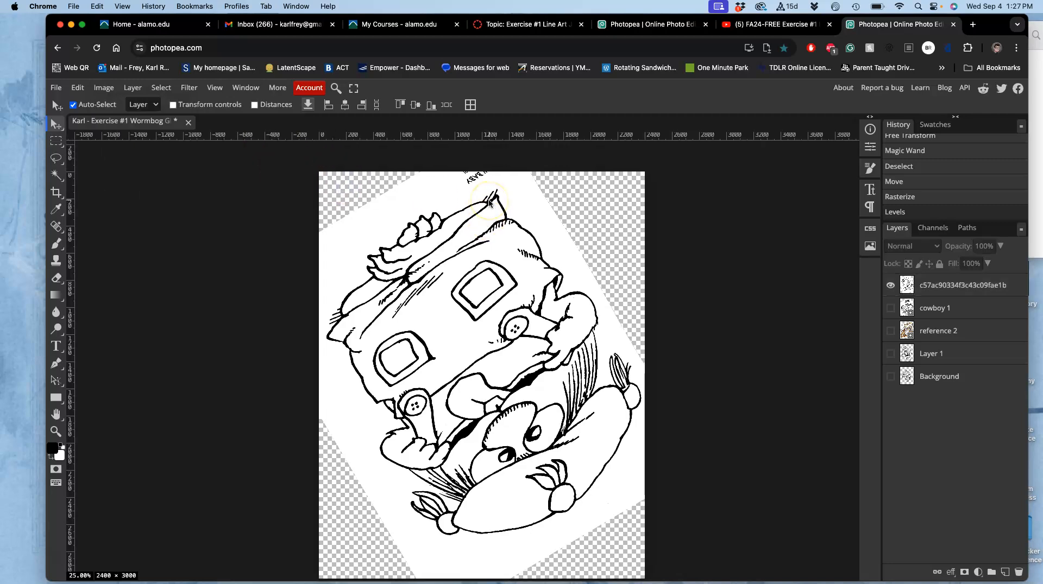
key(super+minus)
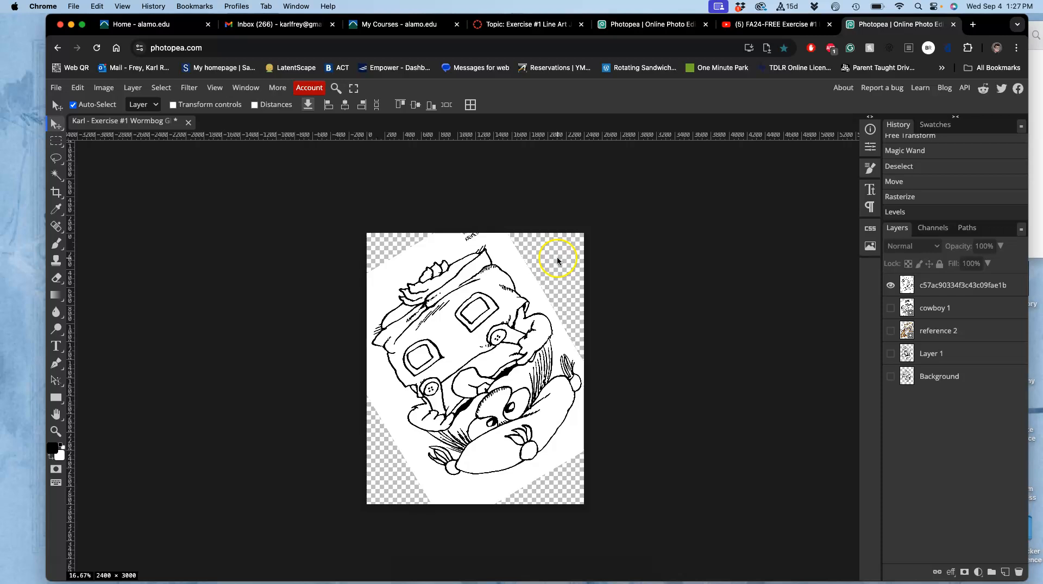
scroll(548, 264, down, 3)
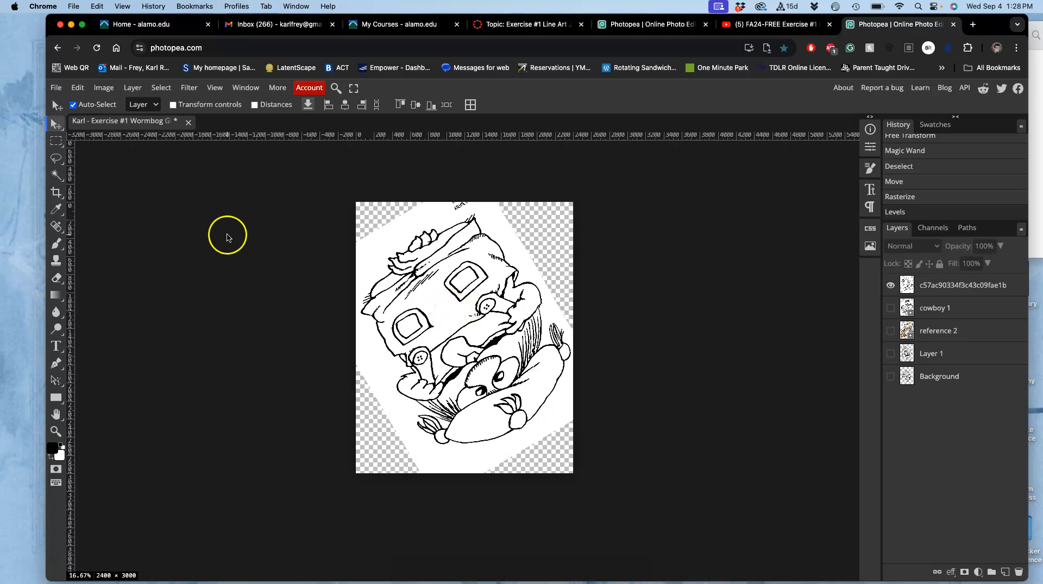
Select all white areas of the line-art drawing layer with the Magic Wand, delete them and clear the selection
click(58, 178)
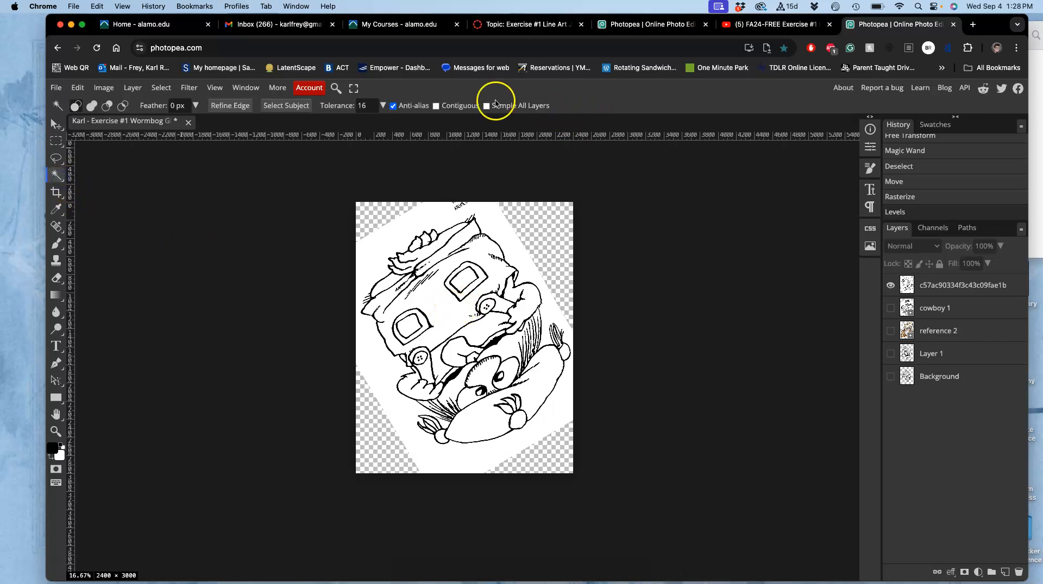
click(409, 229)
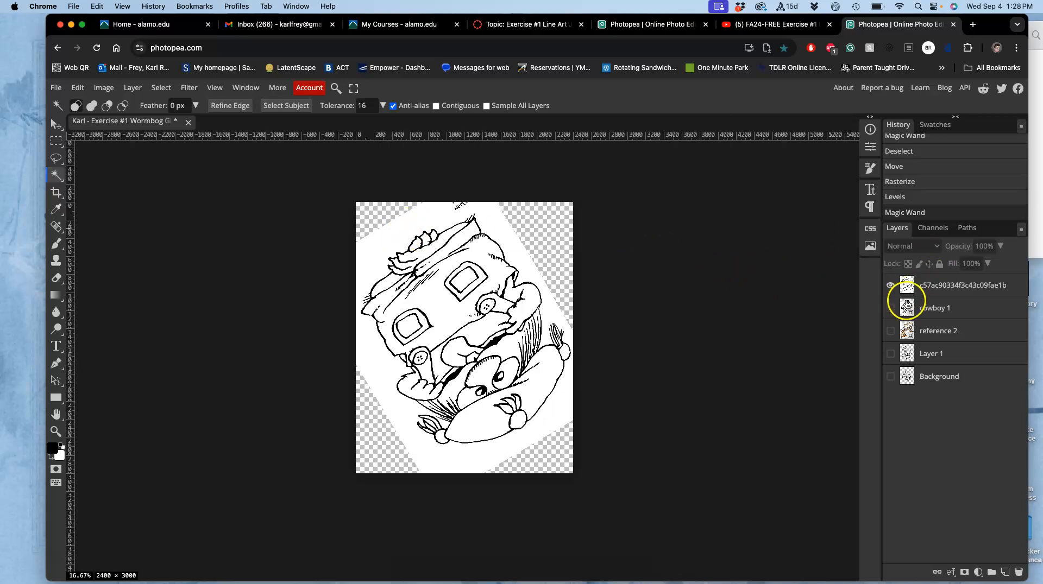
click(981, 286)
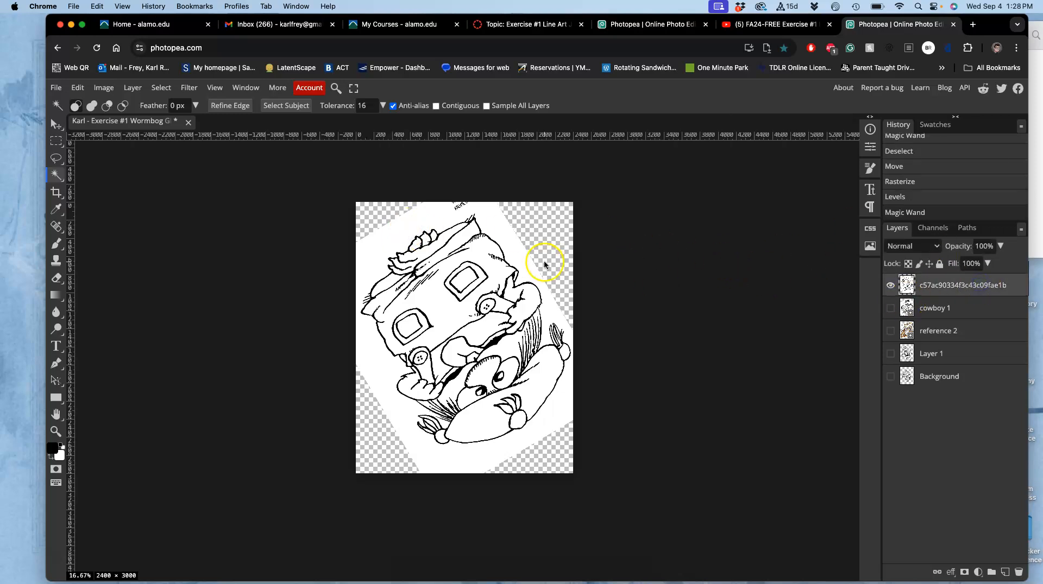
click(398, 239)
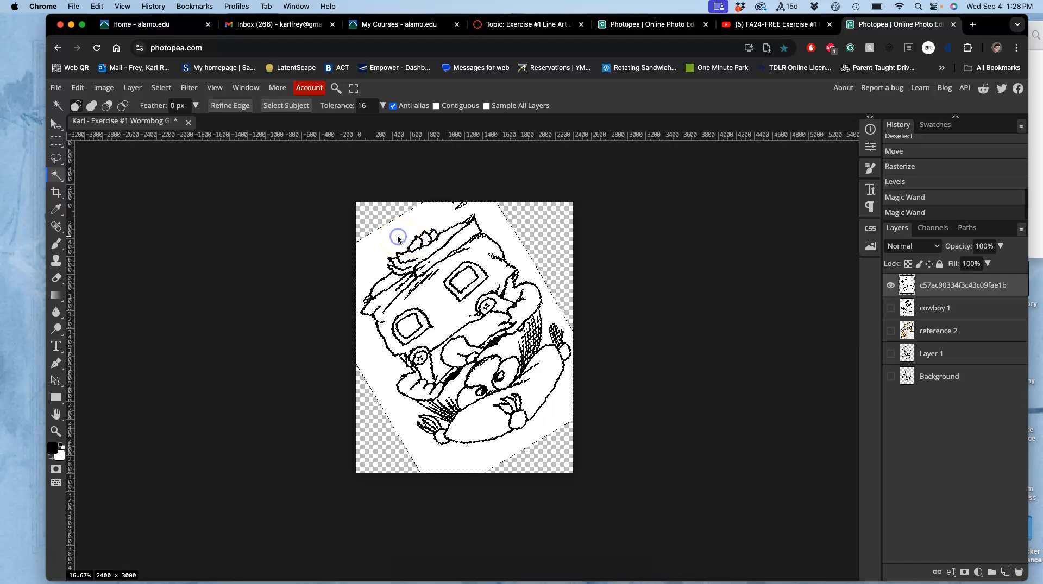
scroll(398, 239, up, 10)
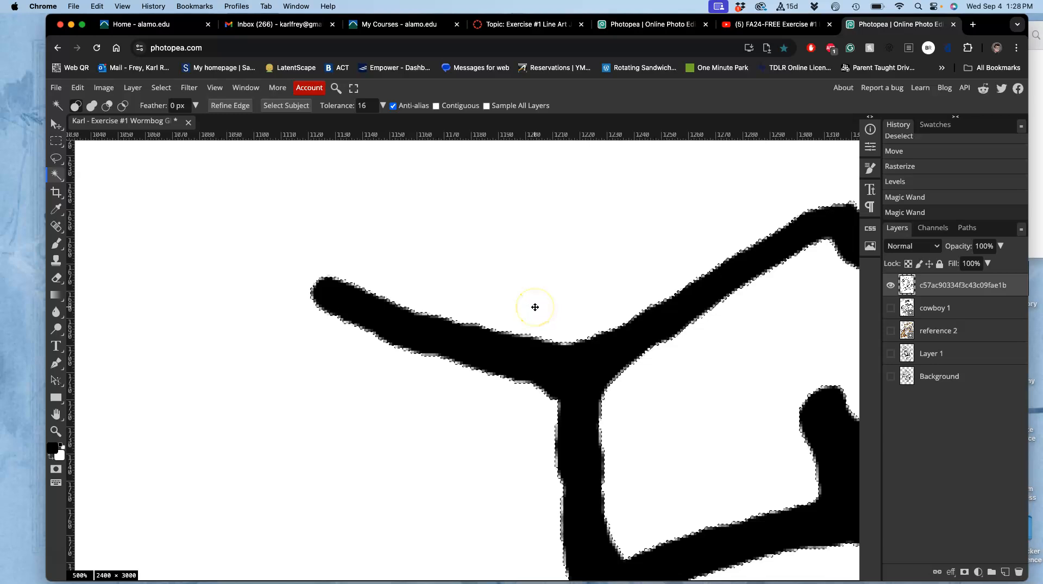
key(Delete)
key(ctrl+d)
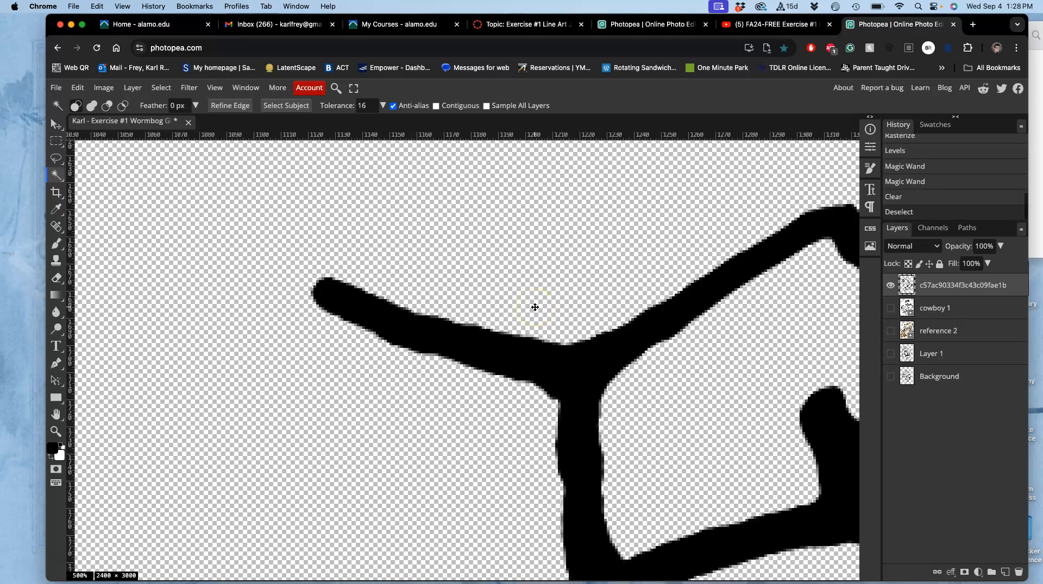
Lasso the leftover lettering at the canvas's upper edge, above the drawing, and delete it
scroll(535, 307, down, 10)
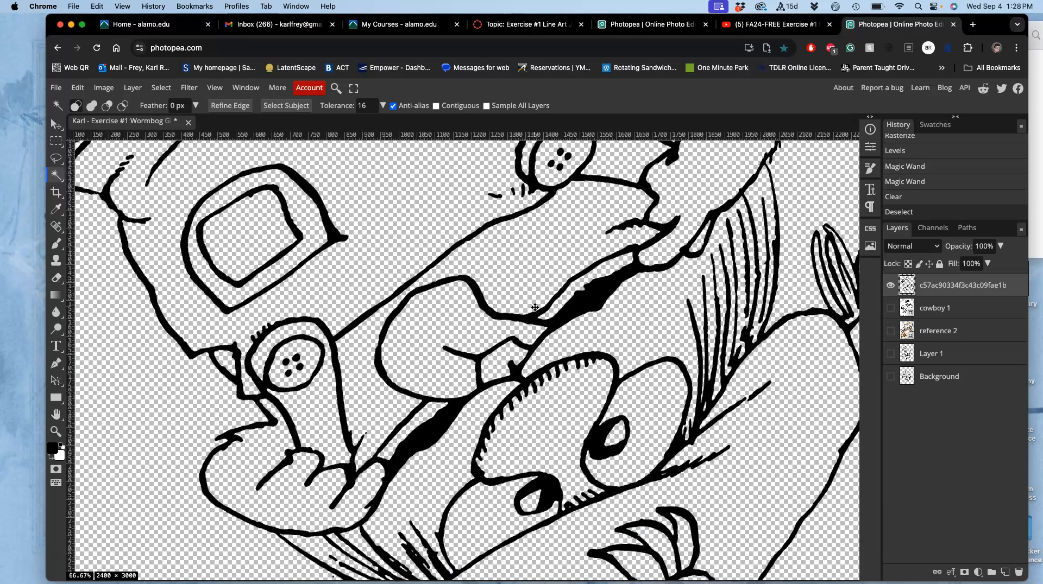
scroll(535, 308, down, 3)
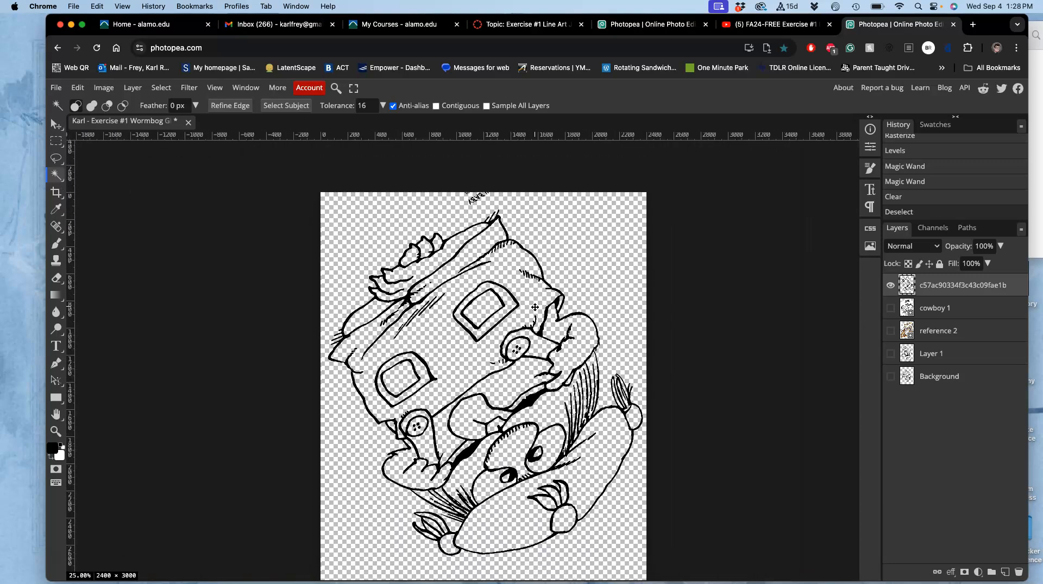
key(super+equal)
key(super+equal)
key(super+equal)
scroll(535, 307, up, 7)
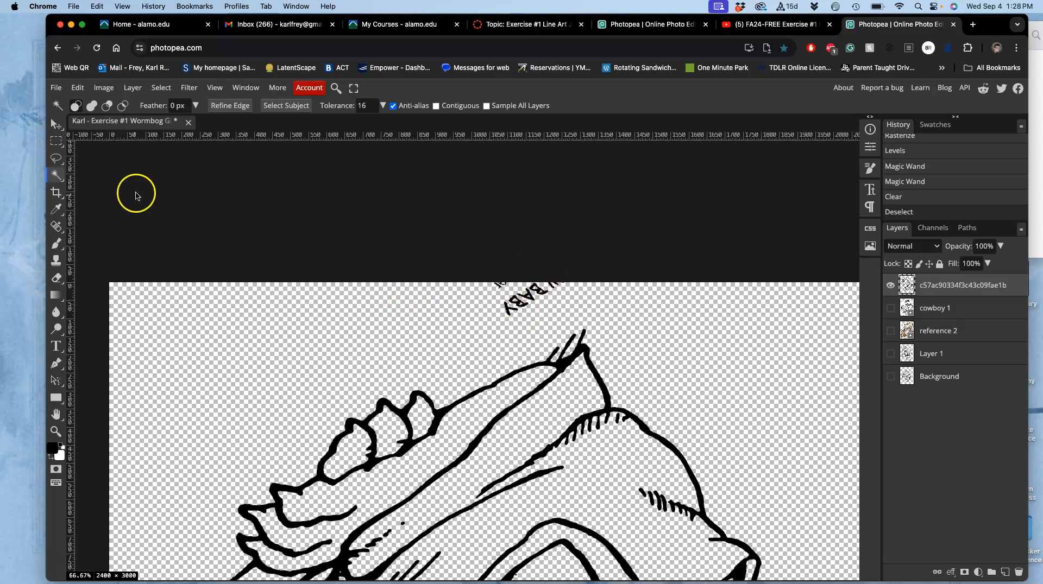
click(56, 159)
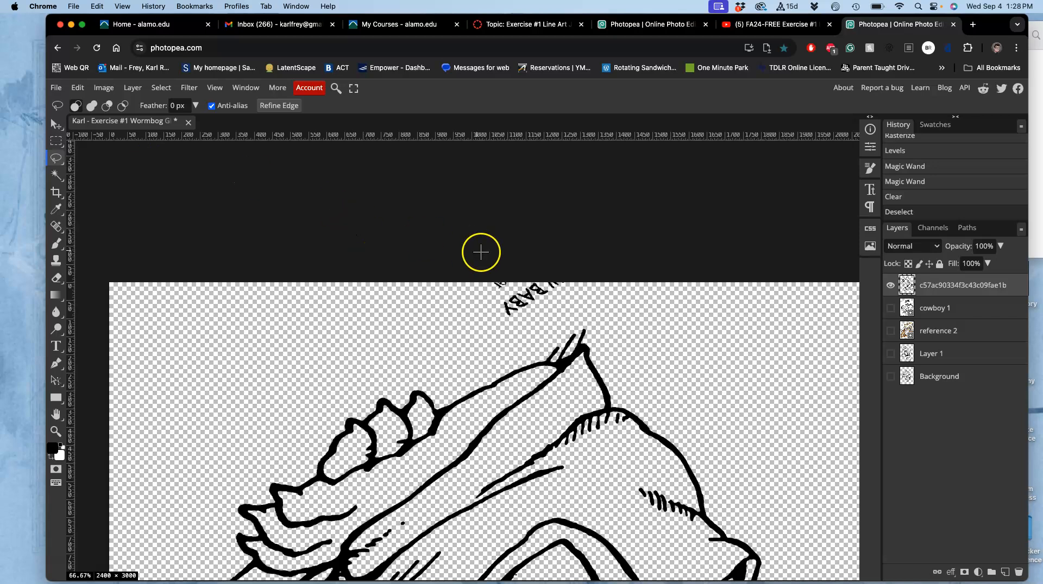
mouse_move(467, 267)
mouse_down()
mouse_move(443, 340)
mouse_move(501, 356)
mouse_up()
drag(596, 298, 544, 230)
key(Delete)
Lasso the upper of the character's two pupils and delete it from the drawing layer
scroll(544, 231, down, 15)
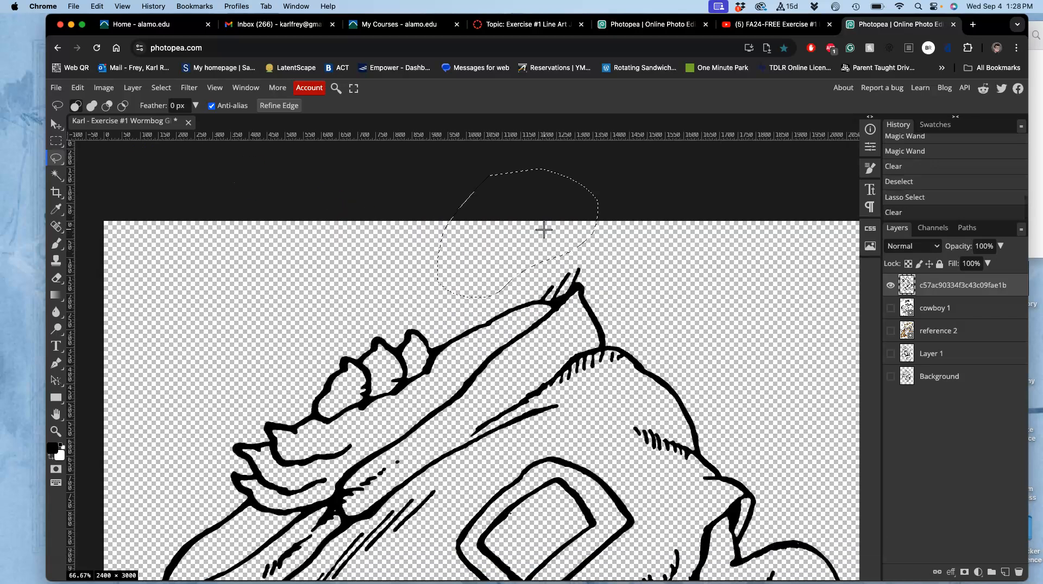
scroll(544, 231, up, 10)
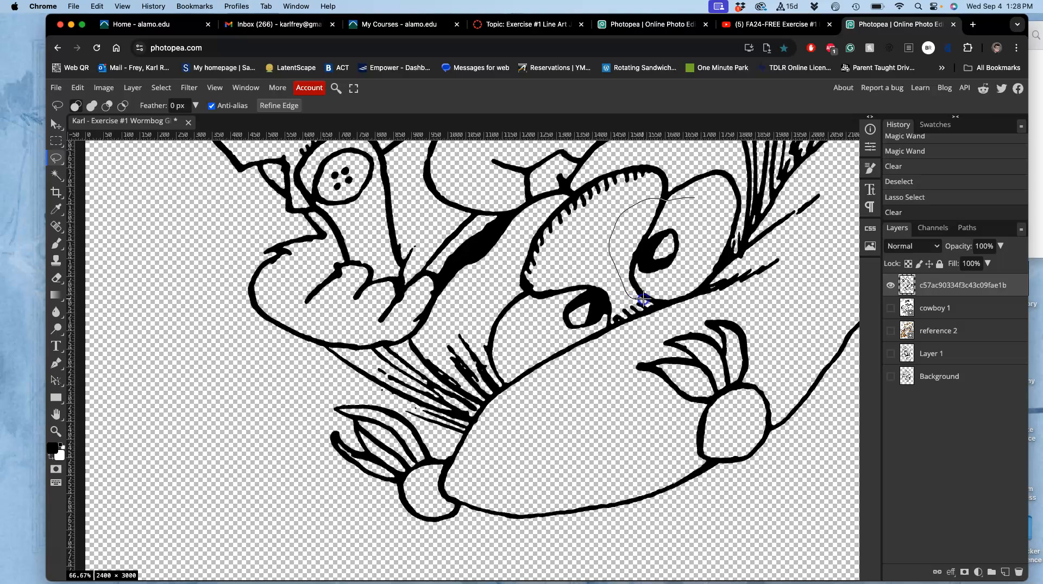
drag(689, 280, 698, 226)
key(Delete)
Move the line-art drawing slightly up on the canvas with the Move tool and deselect its layer
key(super+minus)
key(super+minus)
key(super+minus)
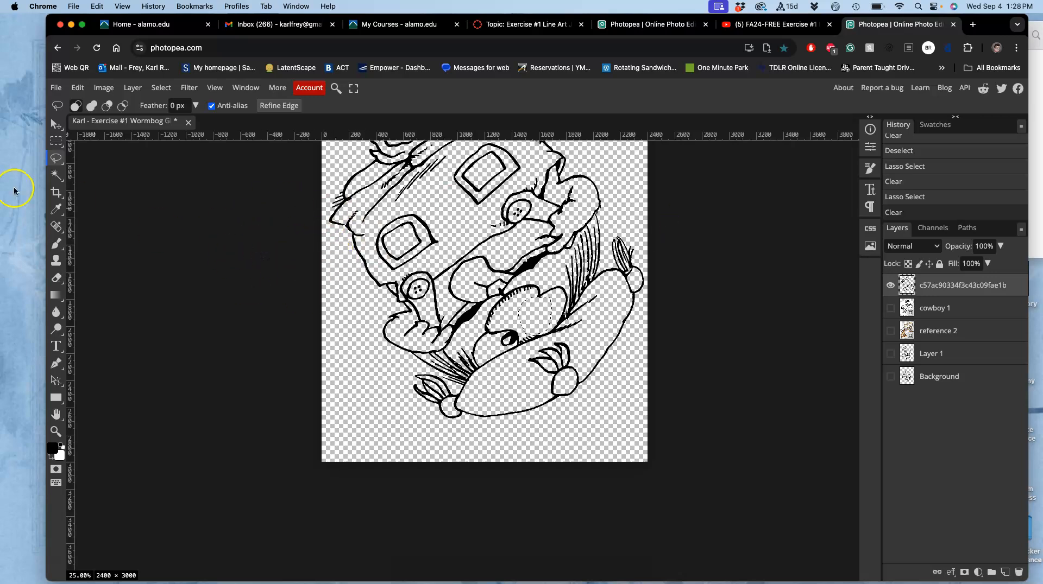
click(55, 124)
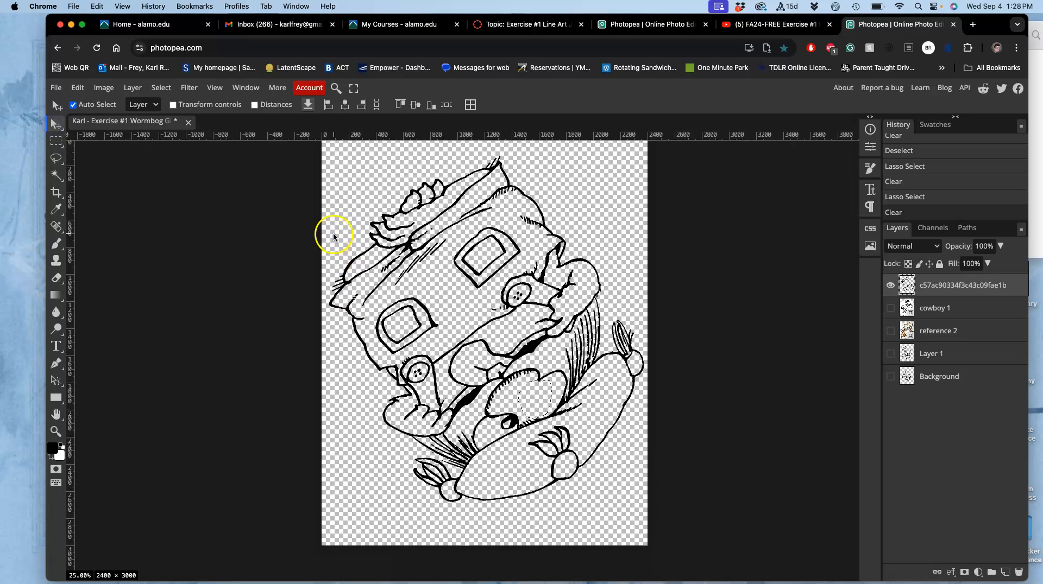
mouse_move(392, 249)
mouse_down()
mouse_move(508, 293)
mouse_move(435, 235)
mouse_move(396, 234)
mouse_move(400, 226)
mouse_up()
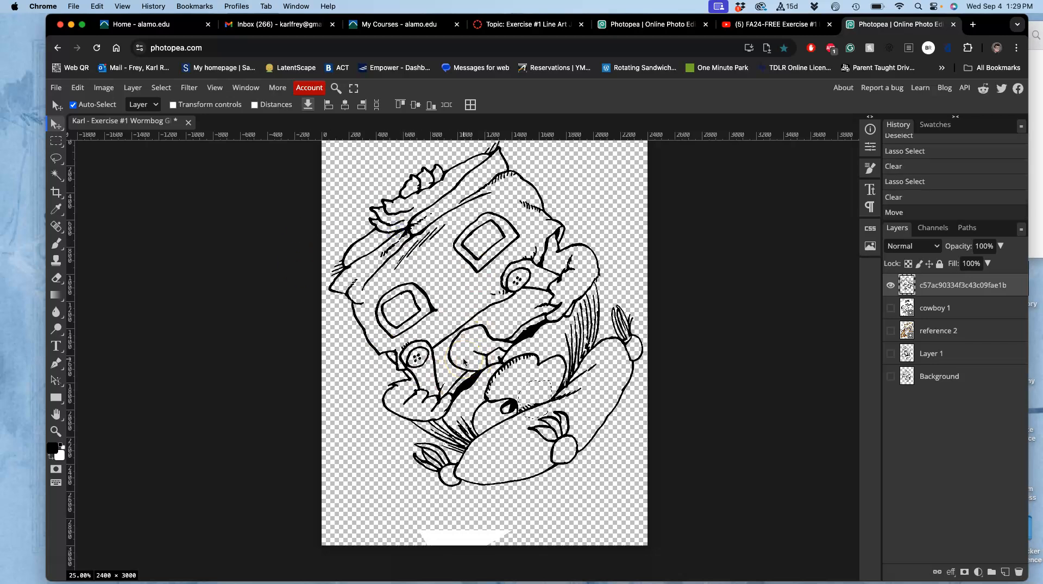
click(341, 205)
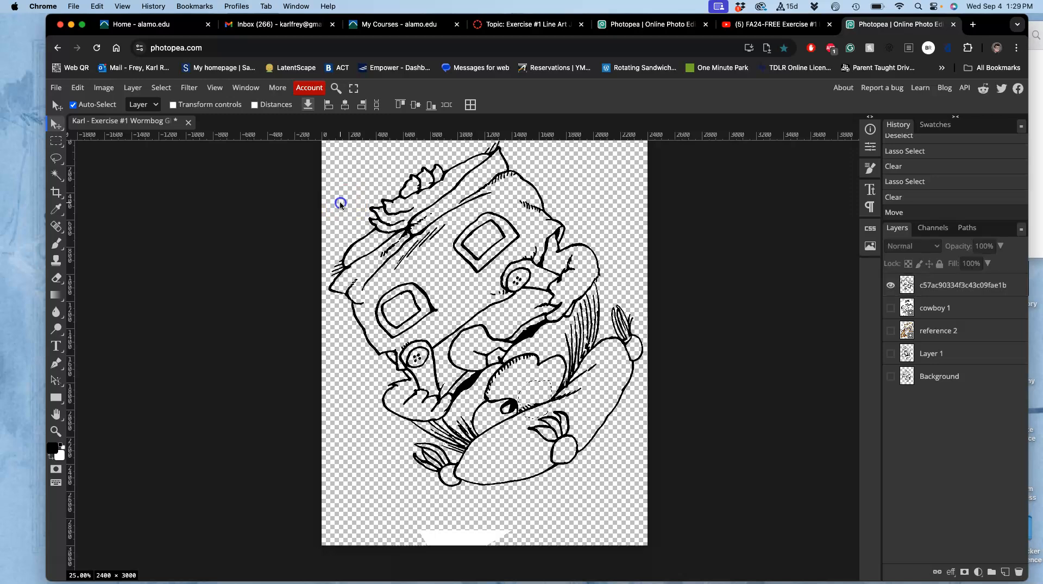
Lasso the area beside the drawing at the canvas's upper-left edge, clear it on the drawing layer and deselect
click(55, 158)
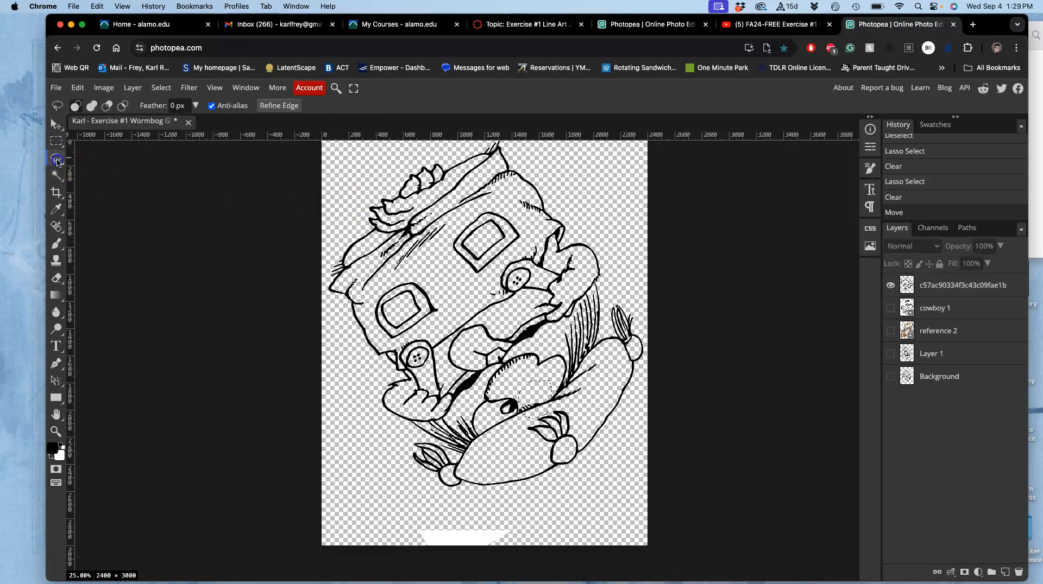
click(340, 191)
drag(343, 207, 340, 205)
key(BackSpace)
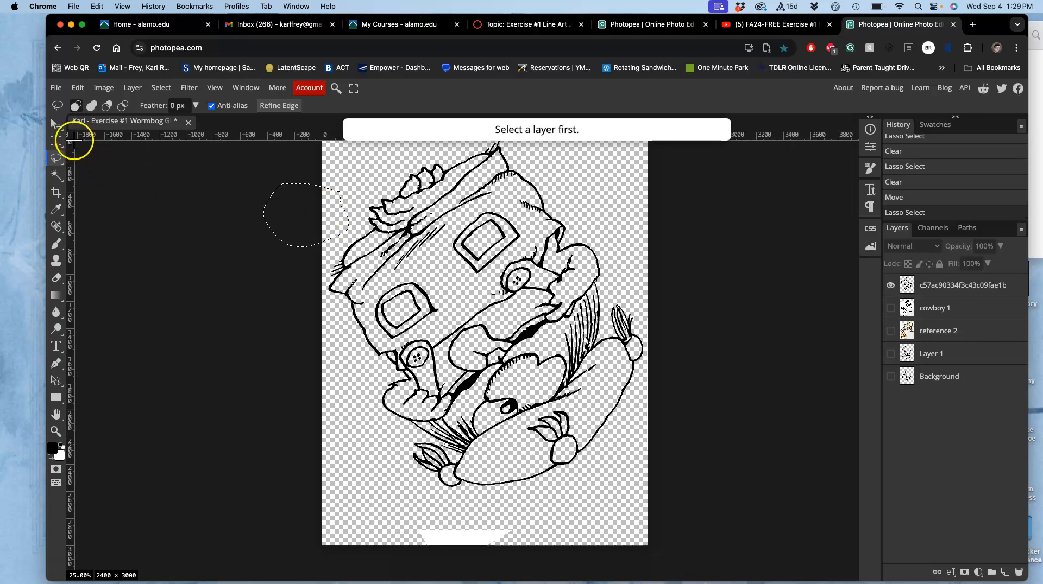
click(952, 288)
key(BackSpace)
key(super+d)
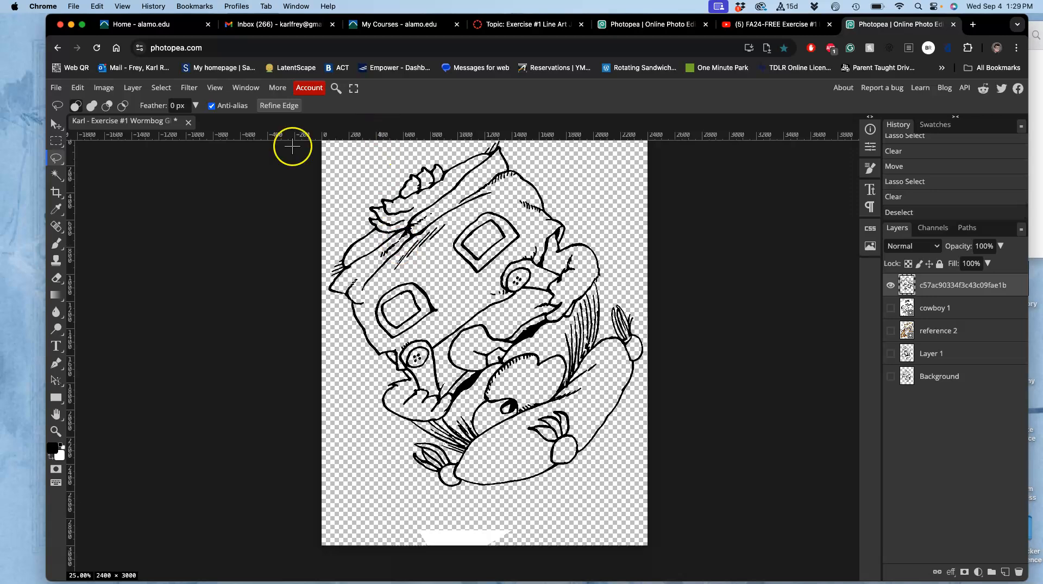
Try moving the drawing down and to the right to expose its off-canvas remnants, and undo the move
click(56, 125)
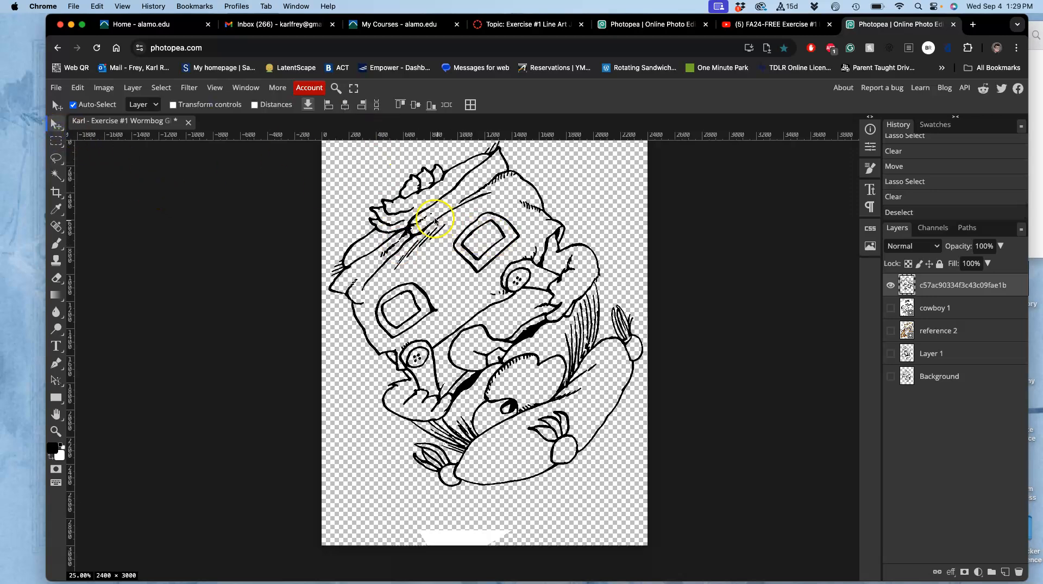
drag(407, 226, 499, 256)
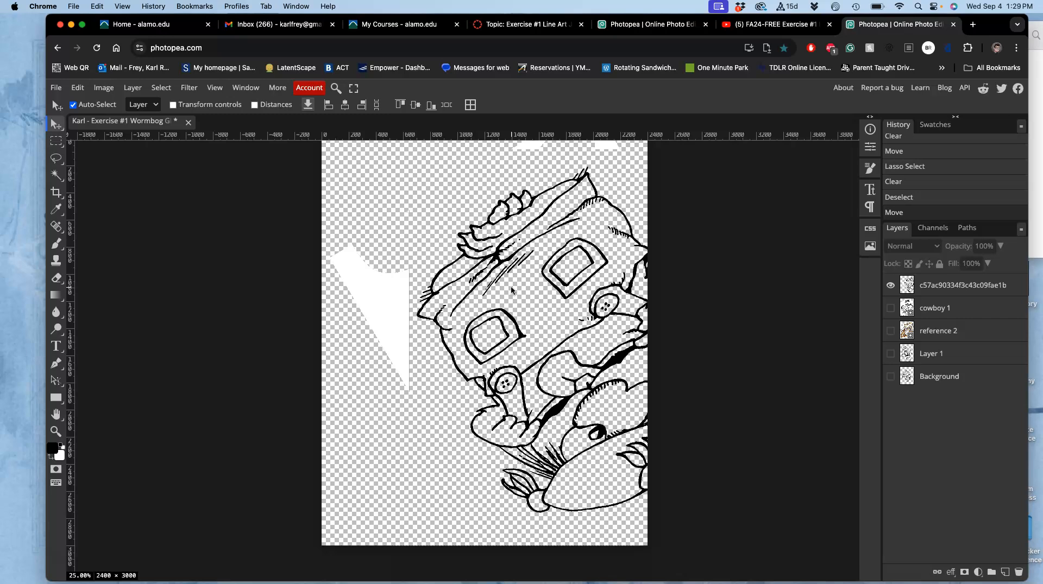
key(super+z)
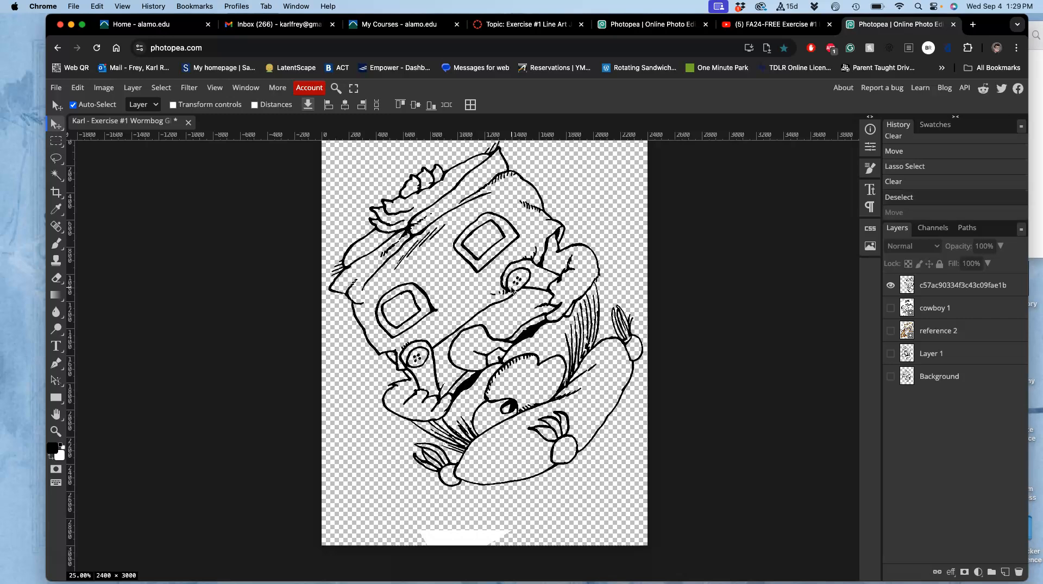
Move the line-art drawing slightly down on the canvas with the Move tool
scroll(512, 291, right, 2)
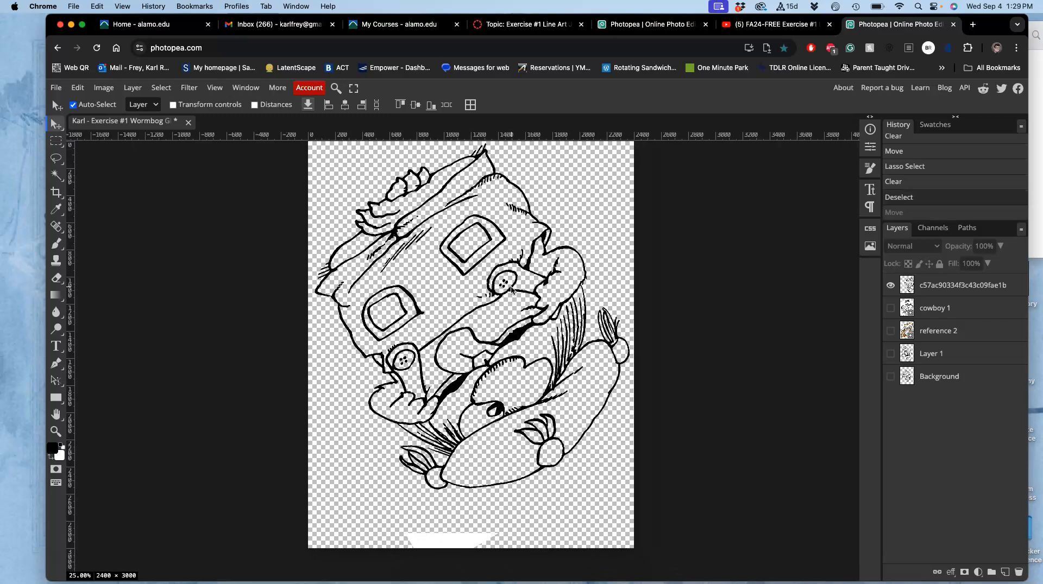
click(476, 266)
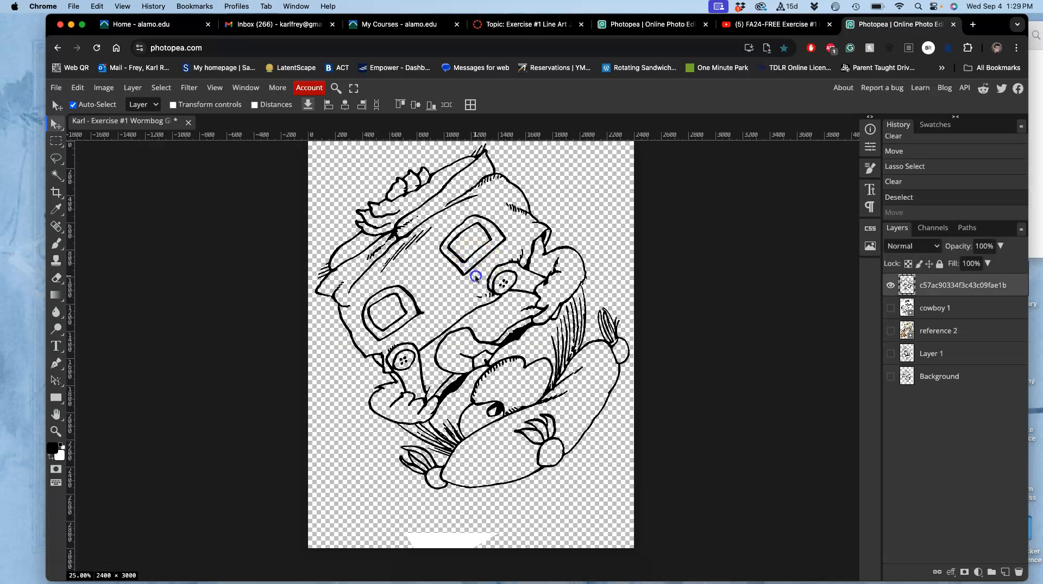
click(442, 283)
click(57, 129)
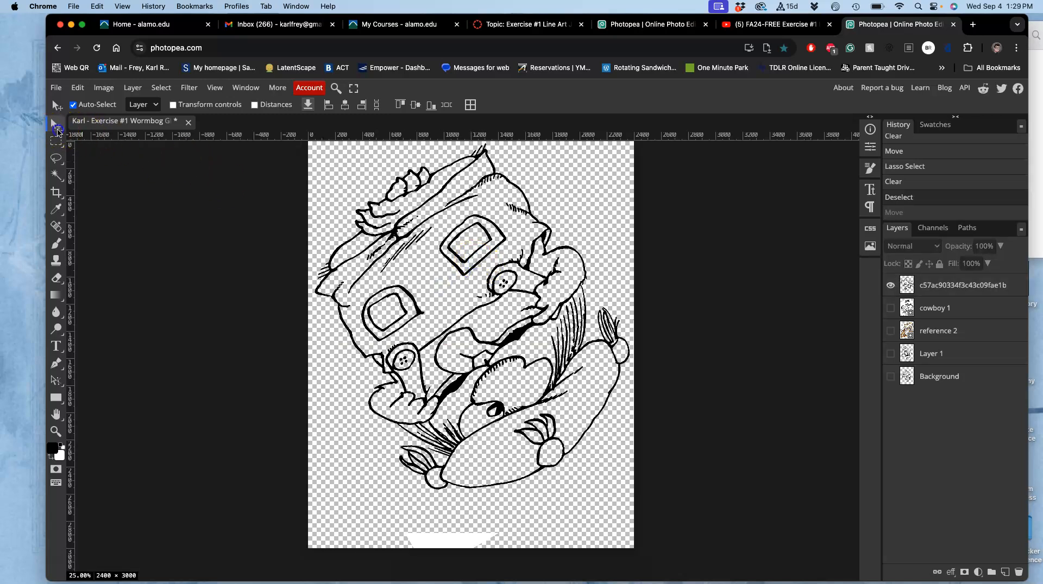
drag(400, 232, 407, 249)
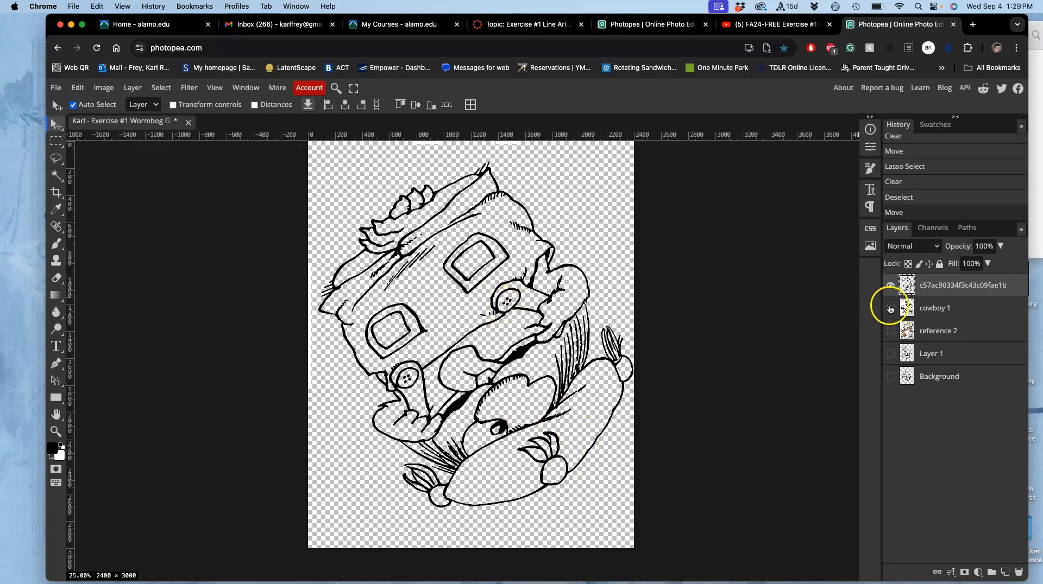
Show the cowboy 1 layer, hide the line-art drawing layer above it and rasterize cowboy 1
click(890, 309)
click(892, 285)
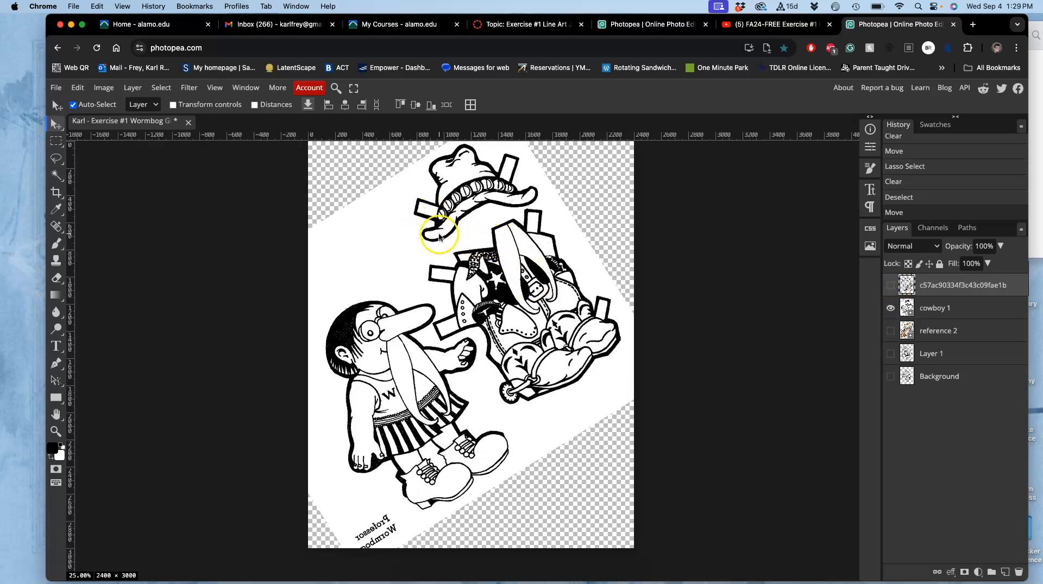
right_click(935, 309)
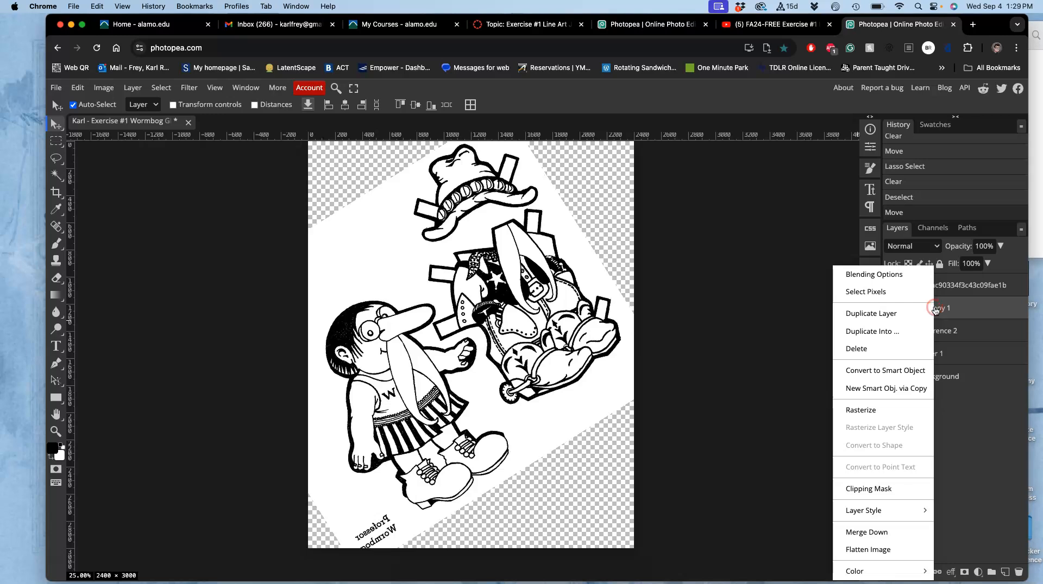
click(885, 409)
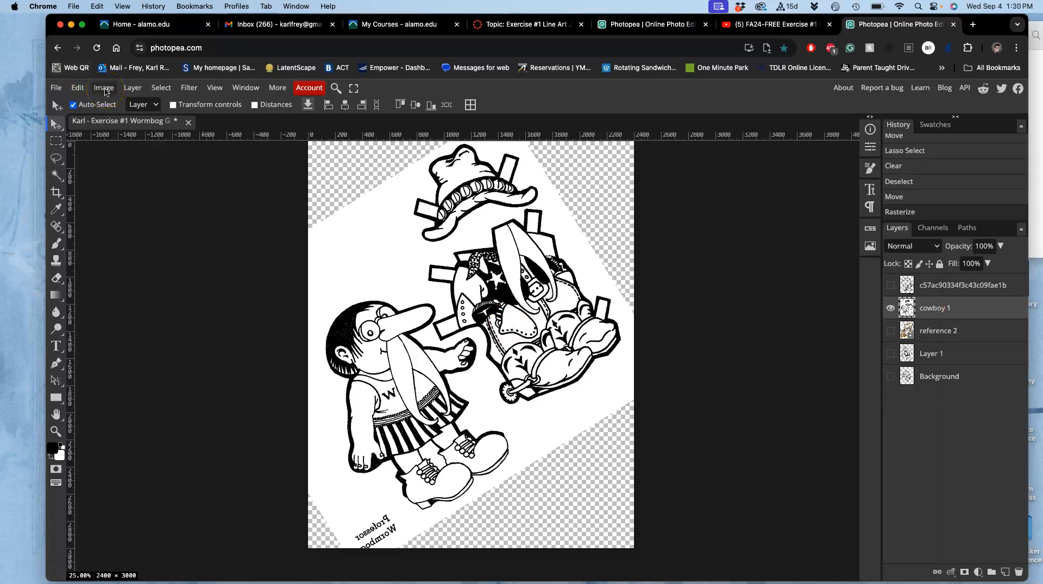
Start a Warp on the cowboy 1 layer and pull the area below the cowboy outfit slightly down and to the right
click(105, 91)
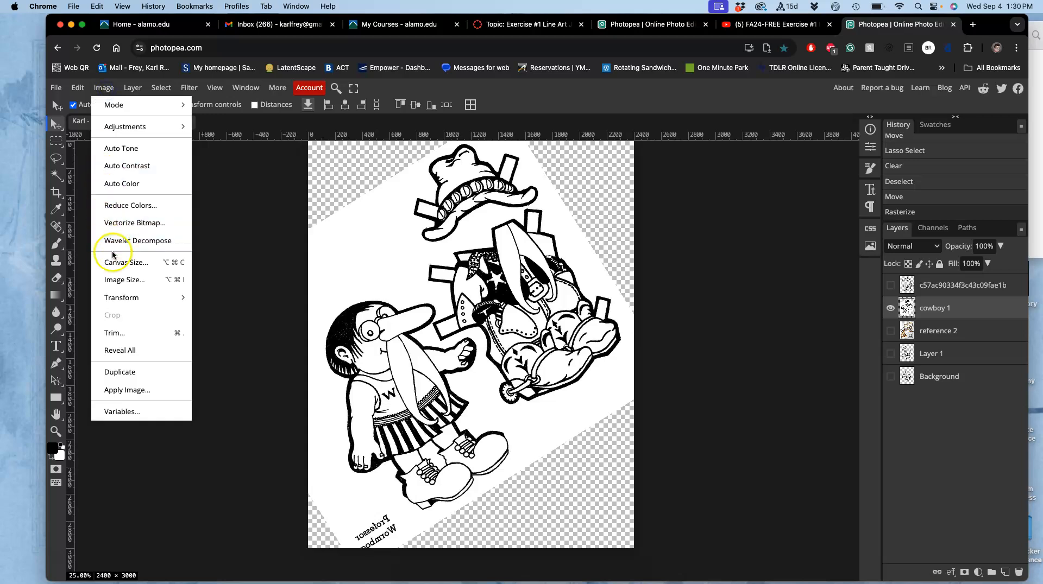
mouse_move(115, 297)
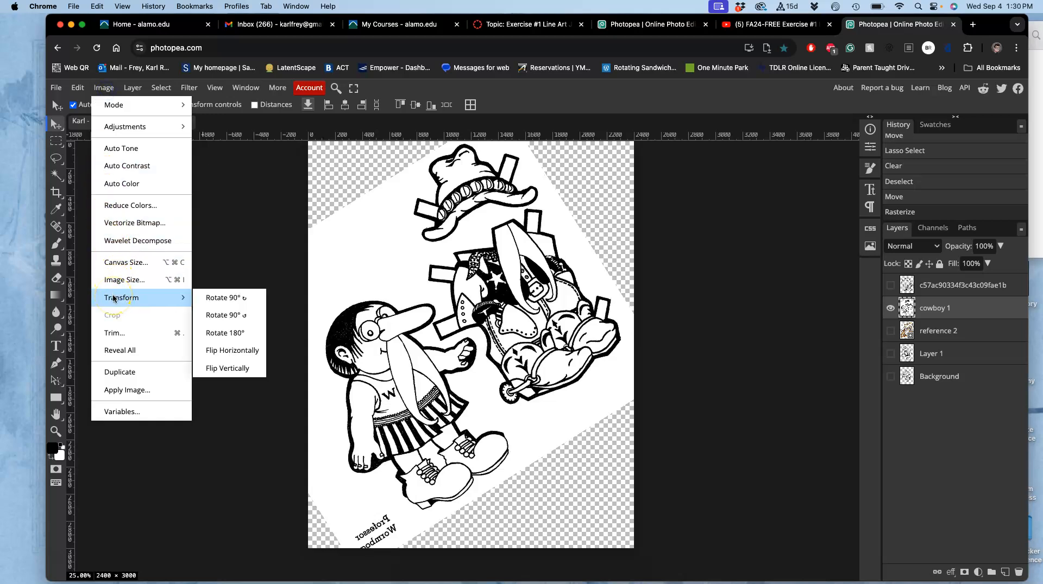
click(78, 88)
click(97, 318)
click(104, 351)
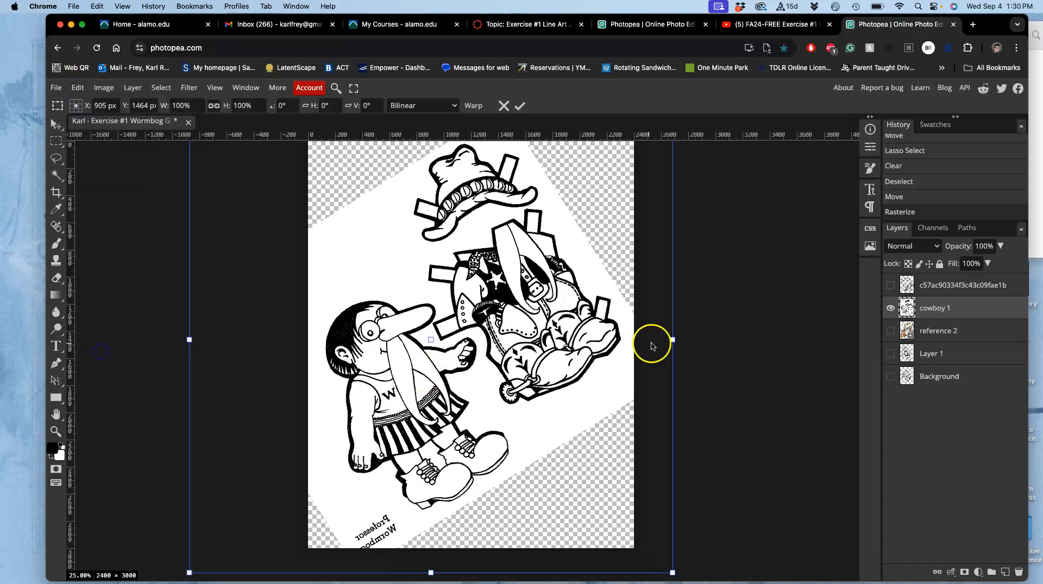
right_click(557, 353)
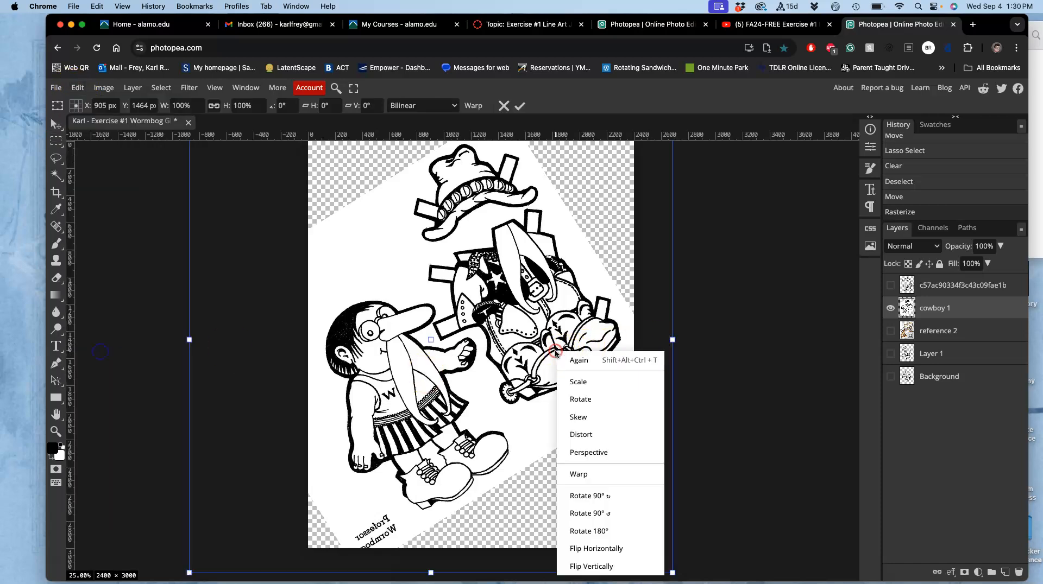
click(583, 473)
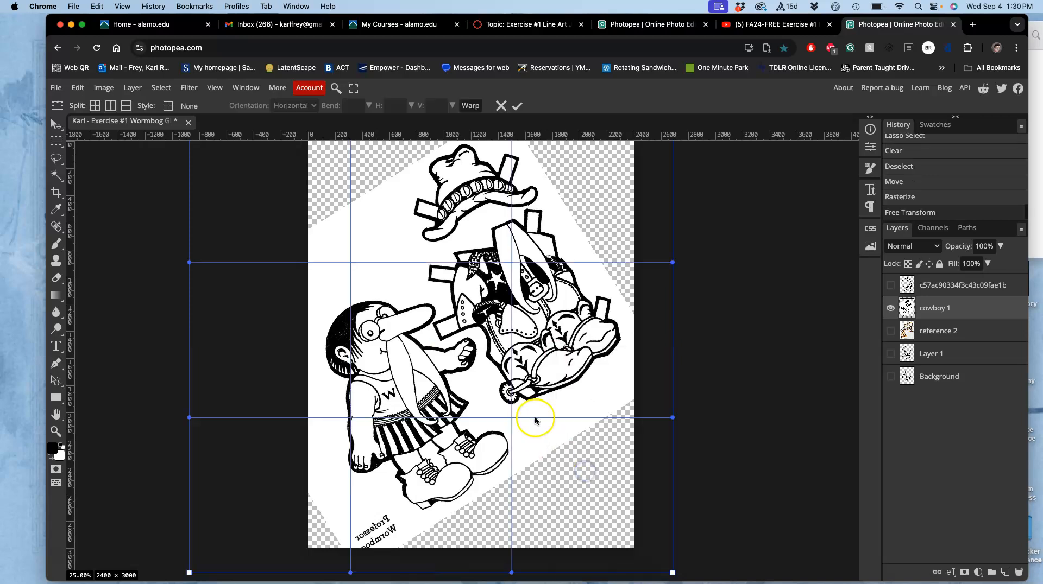
drag(531, 412, 556, 433)
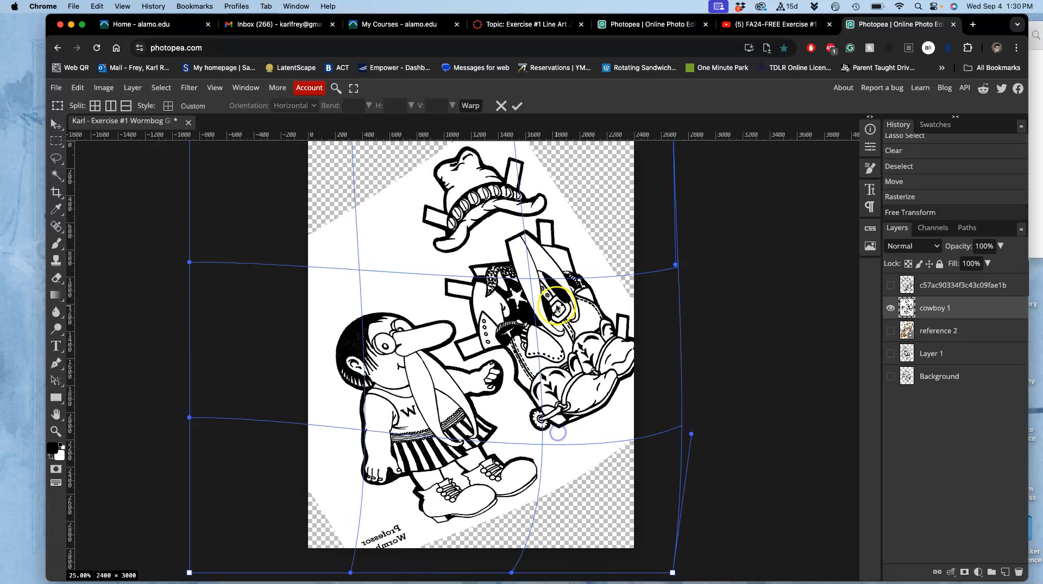
Adjust the warp around the cowboy outfit, hat and standing figure, and apply the transformation
drag(548, 263, 520, 244)
scroll(421, 247, up, 3)
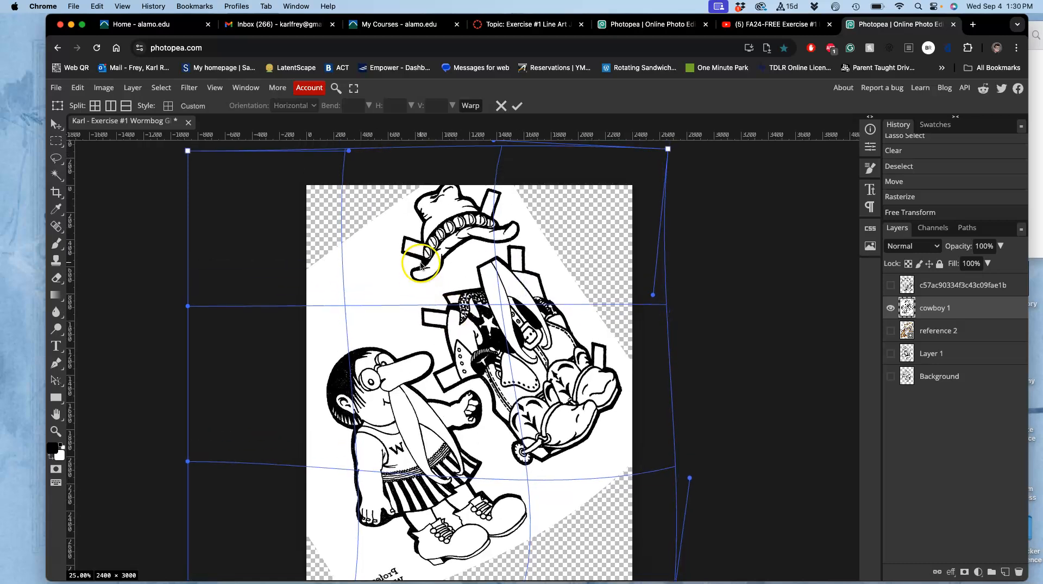
drag(423, 207, 421, 216)
scroll(317, 350, down, 3)
drag(302, 353, 287, 350)
key(Return)
drag(529, 309, 537, 323)
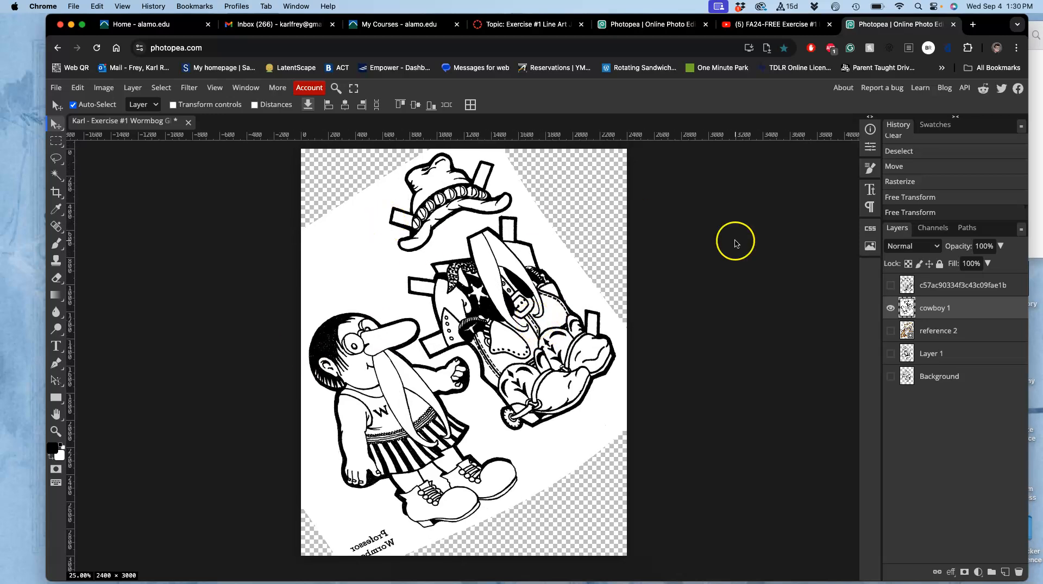
right_click(929, 309)
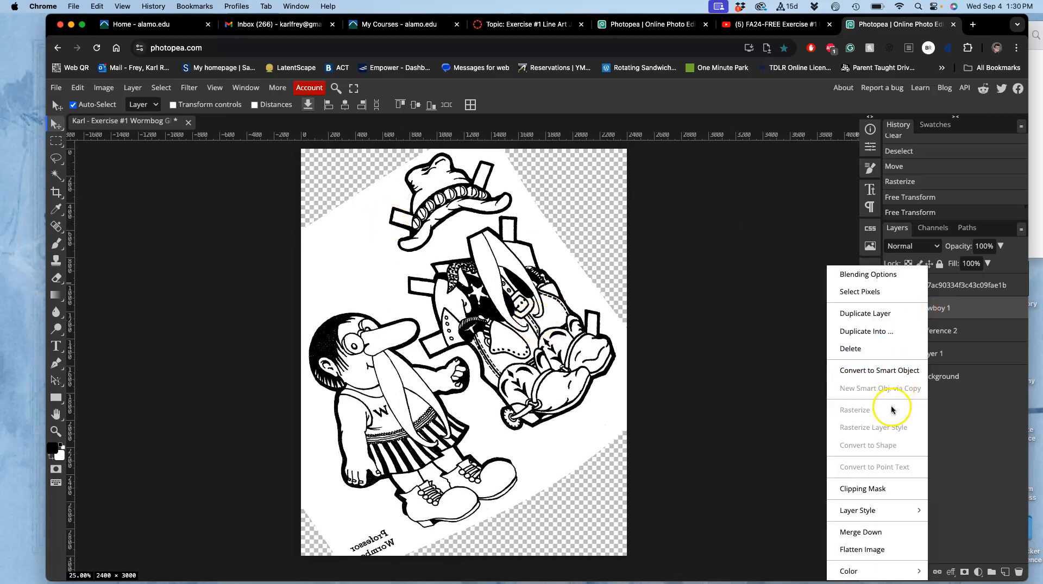
click(728, 421)
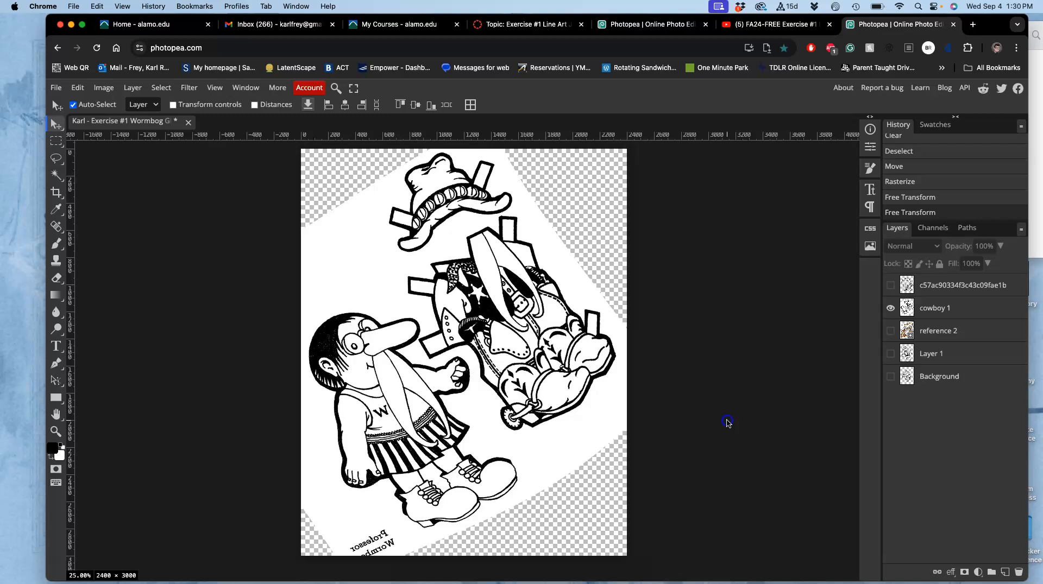
click(103, 87)
mouse_move(115, 128)
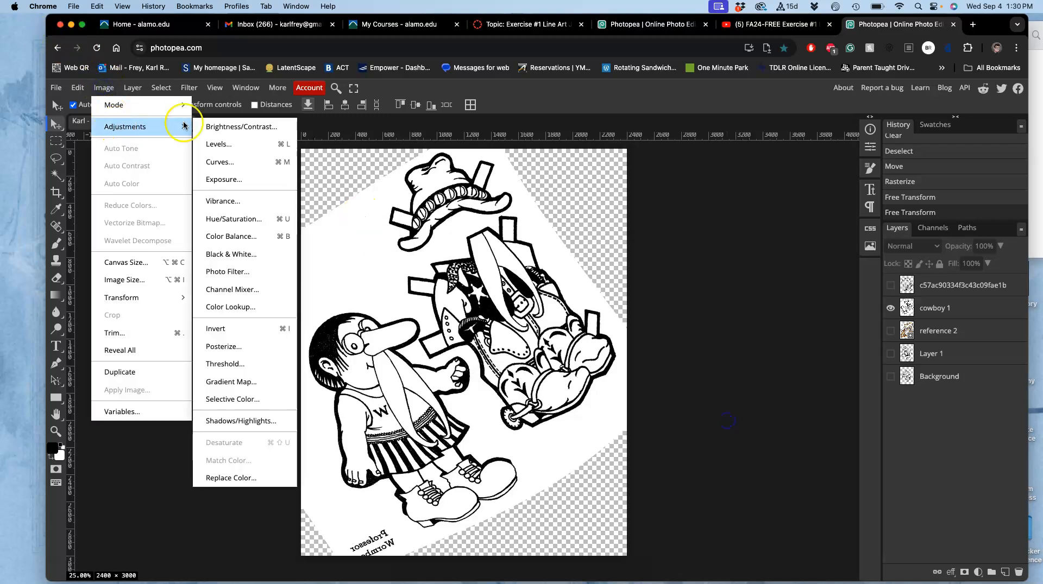
click(231, 142)
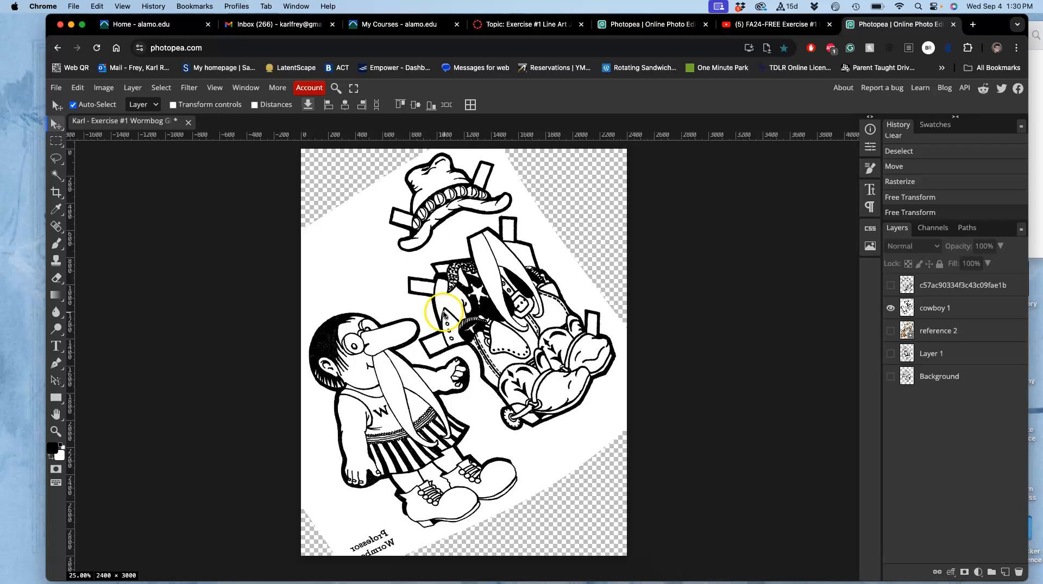
click(106, 88)
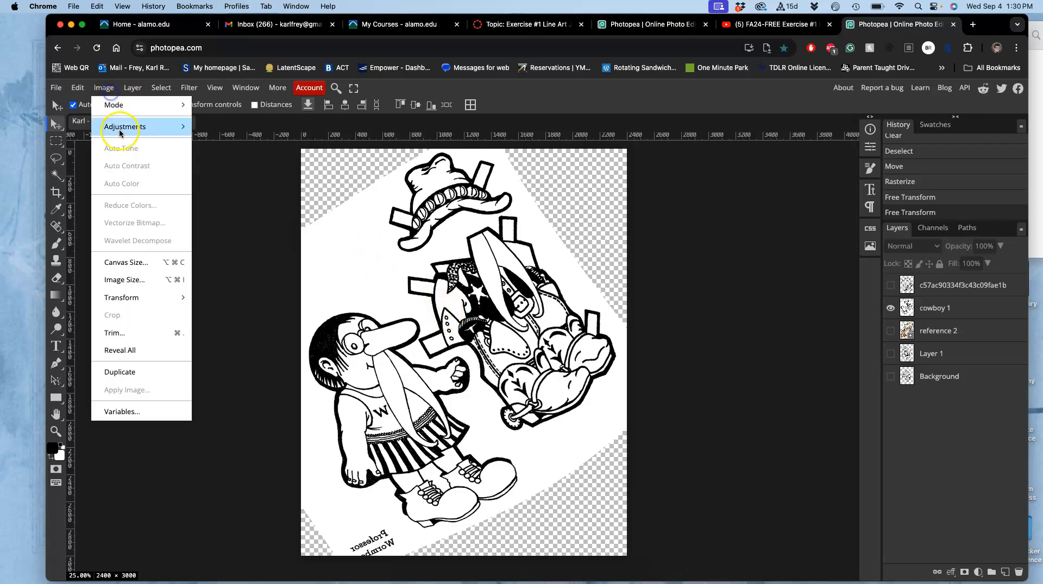
mouse_move(120, 133)
click(213, 143)
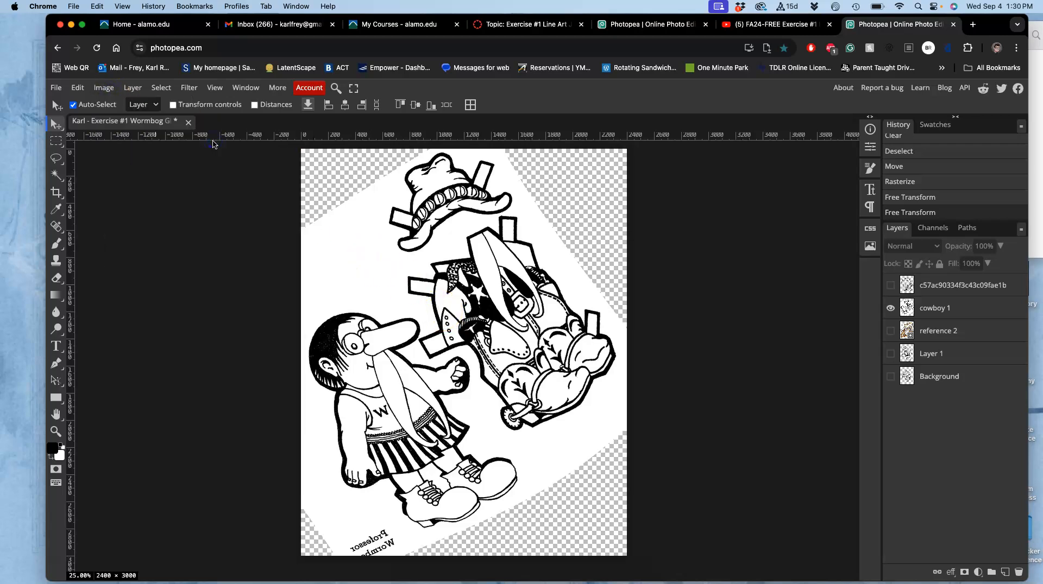
Apply Levels to the cowboy 1 layer with an input black point of 26 and an input white point of 225
click(937, 308)
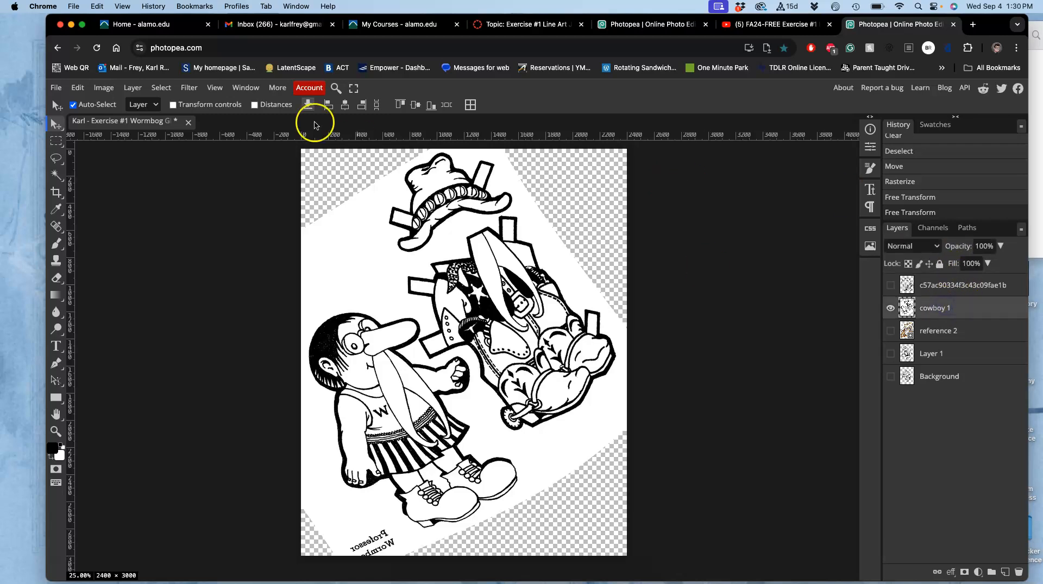
click(103, 88)
mouse_move(117, 131)
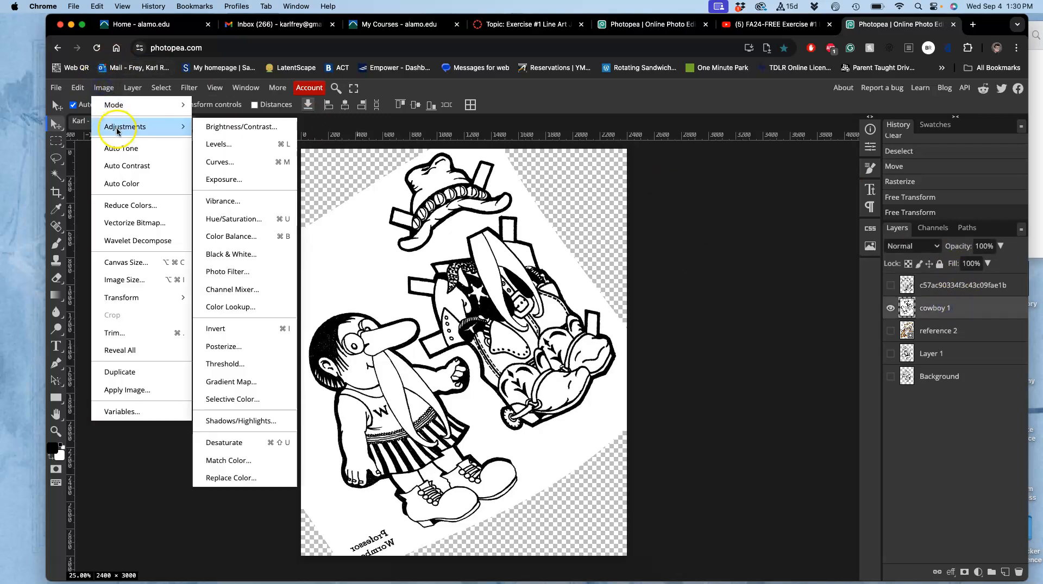
click(249, 144)
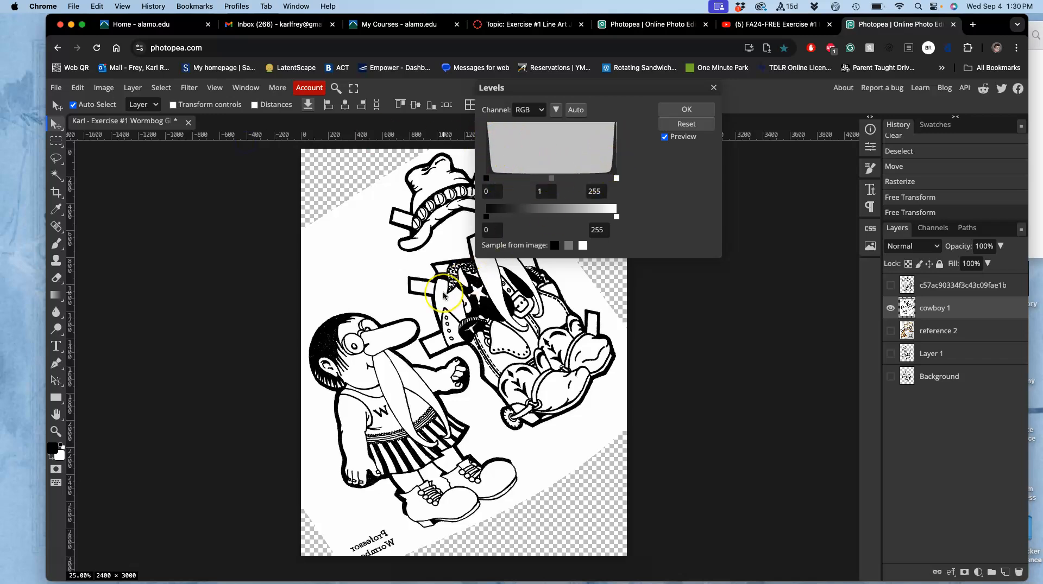
scroll(444, 296, up, 10)
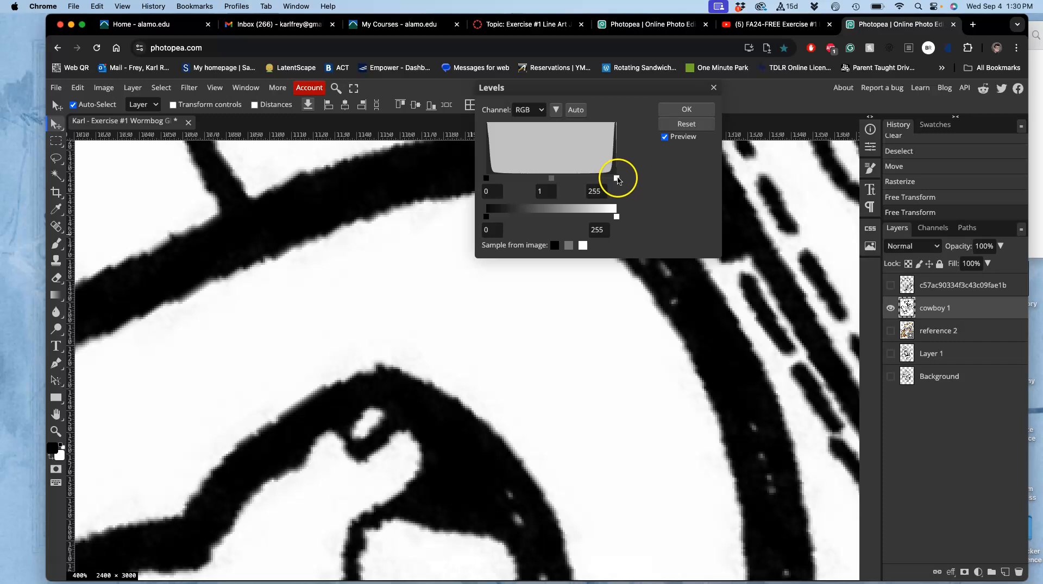
drag(616, 179, 600, 180)
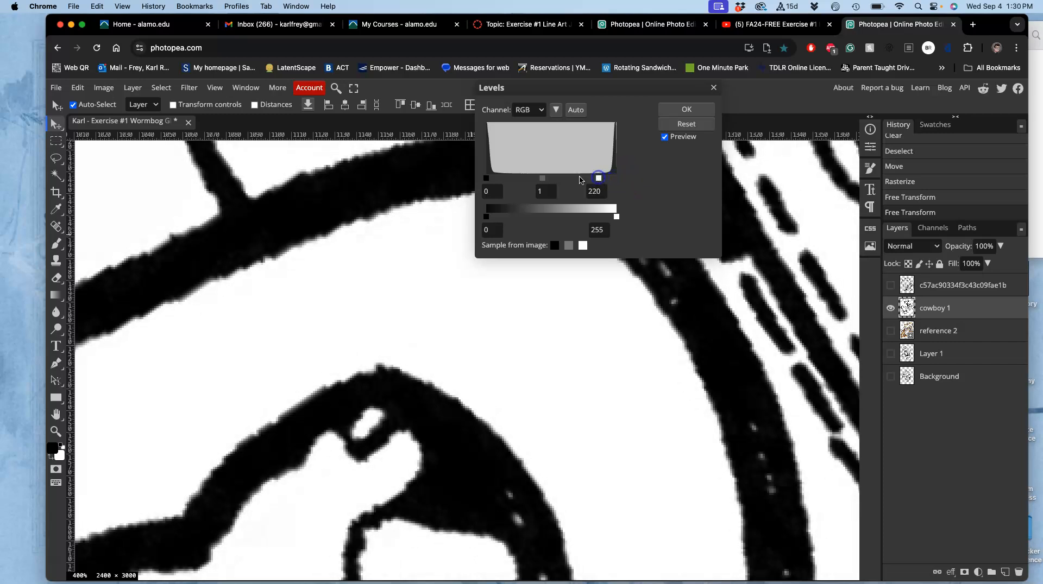
drag(487, 180, 504, 179)
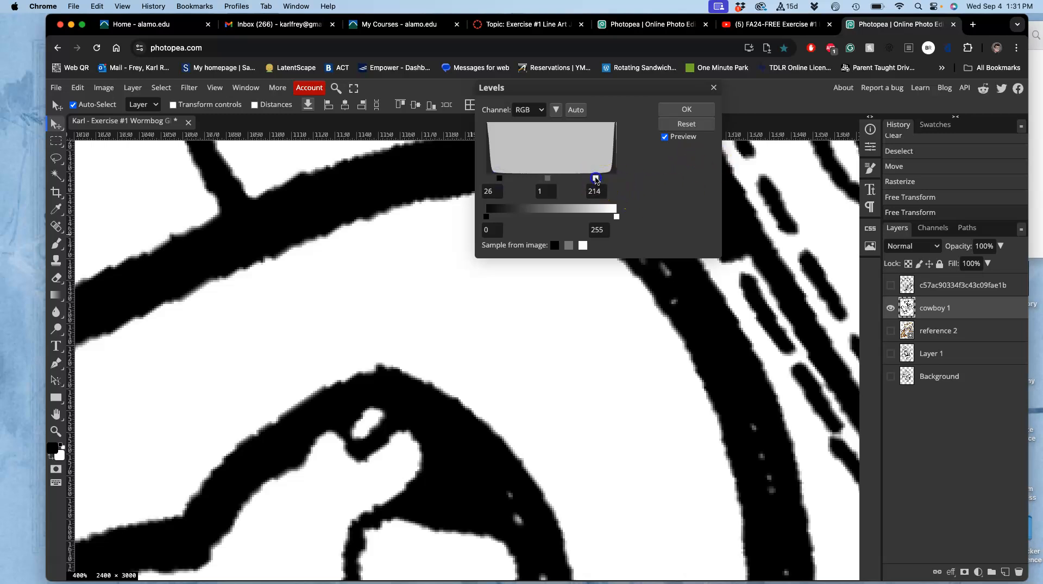
drag(604, 175, 601, 175)
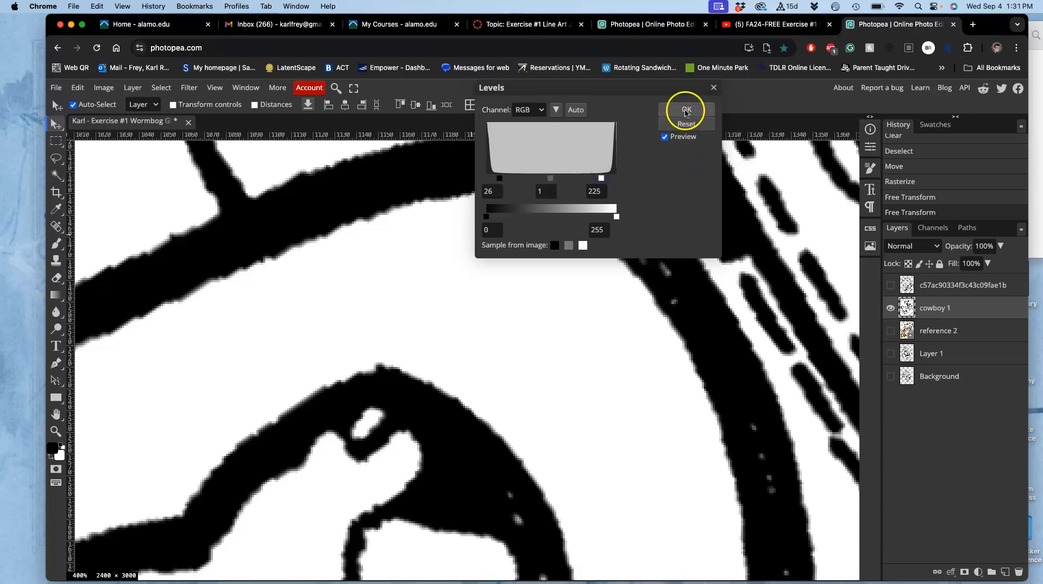
click(685, 109)
Select all white areas of the cowboy 1 layer with the Magic Wand and delete them
key(super+0)
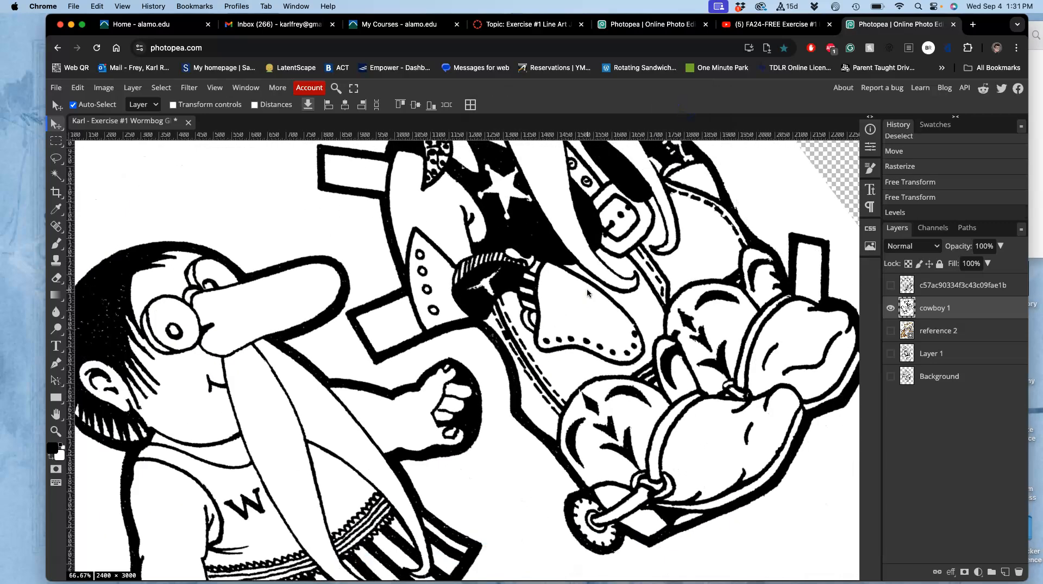
click(56, 174)
click(345, 253)
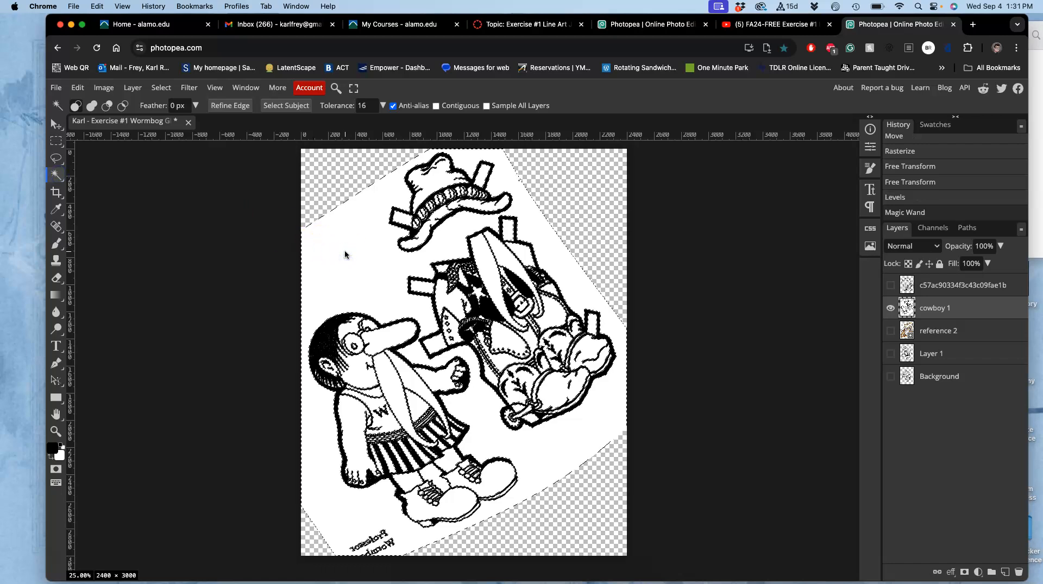
key(Delete)
Drop the white-area selection, lasso the mirrored caption below the standing figure and clear it
click(58, 159)
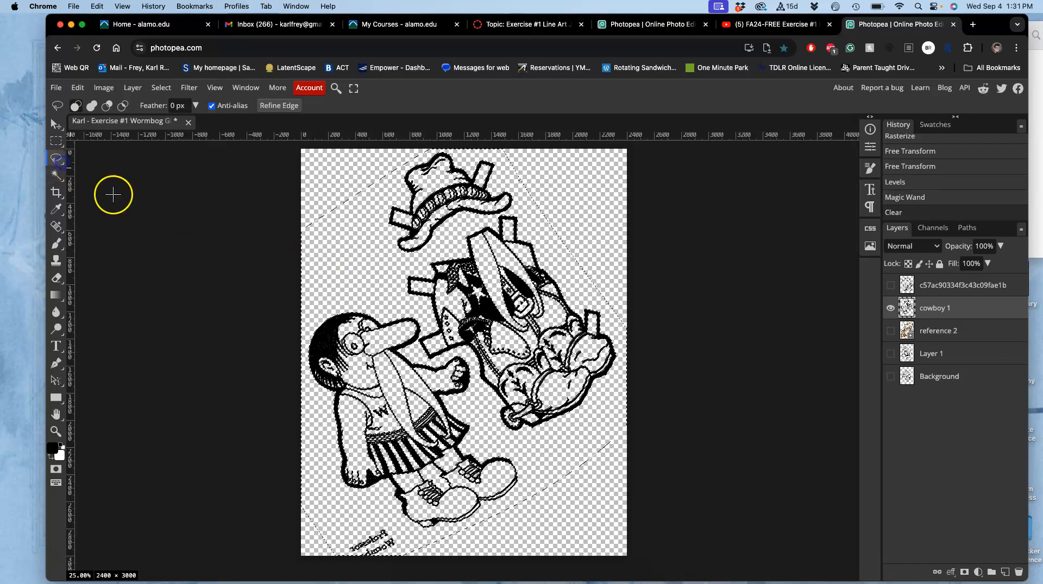
scroll(186, 251, down, 2)
mouse_move(391, 466)
mouse_down()
mouse_move(325, 498)
mouse_move(349, 496)
mouse_up()
key(super+d)
drag(381, 460, 381, 460)
drag(406, 501, 399, 477)
key(Delete)
Lasso the eyes on the standing figure's face, clear them from cowboy 1 and deselect
scroll(400, 475, up, 2)
mouse_move(428, 439)
mouse_down()
mouse_move(456, 398)
mouse_move(386, 378)
mouse_move(367, 337)
mouse_up()
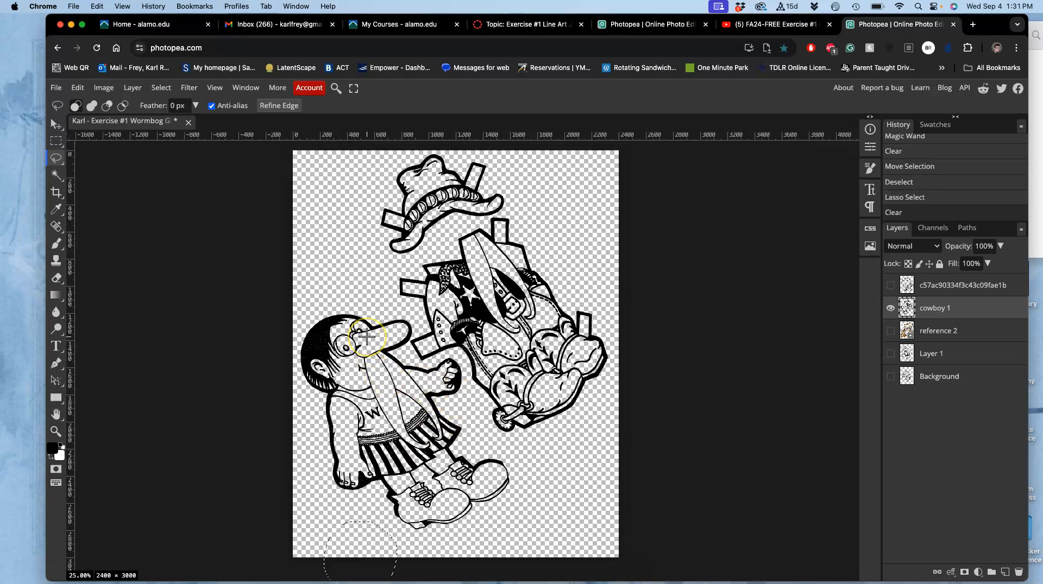
scroll(367, 336, up, 3)
scroll(366, 337, down, 1)
scroll(367, 336, left, 1)
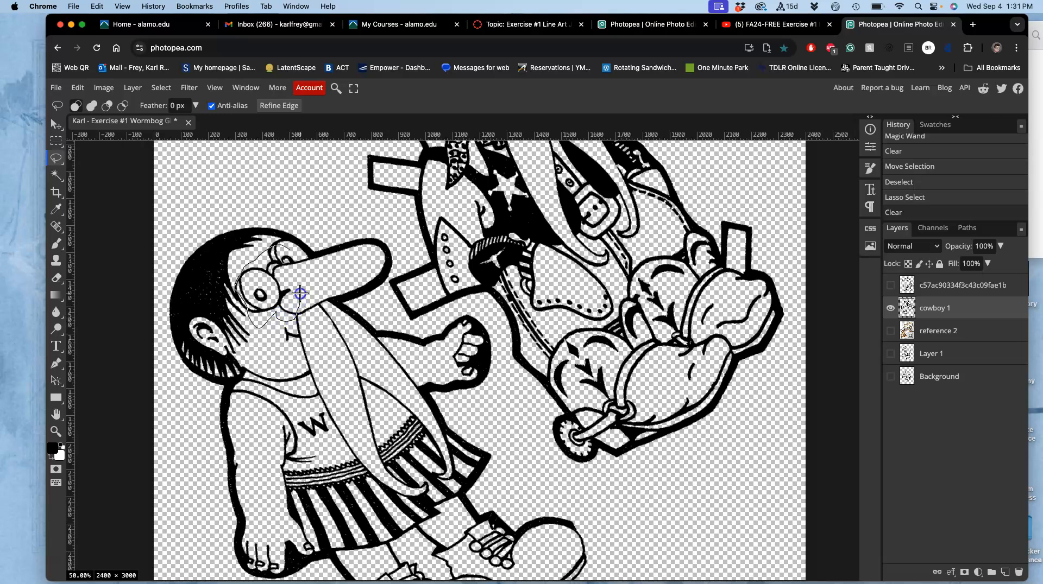
drag(300, 258, 298, 254)
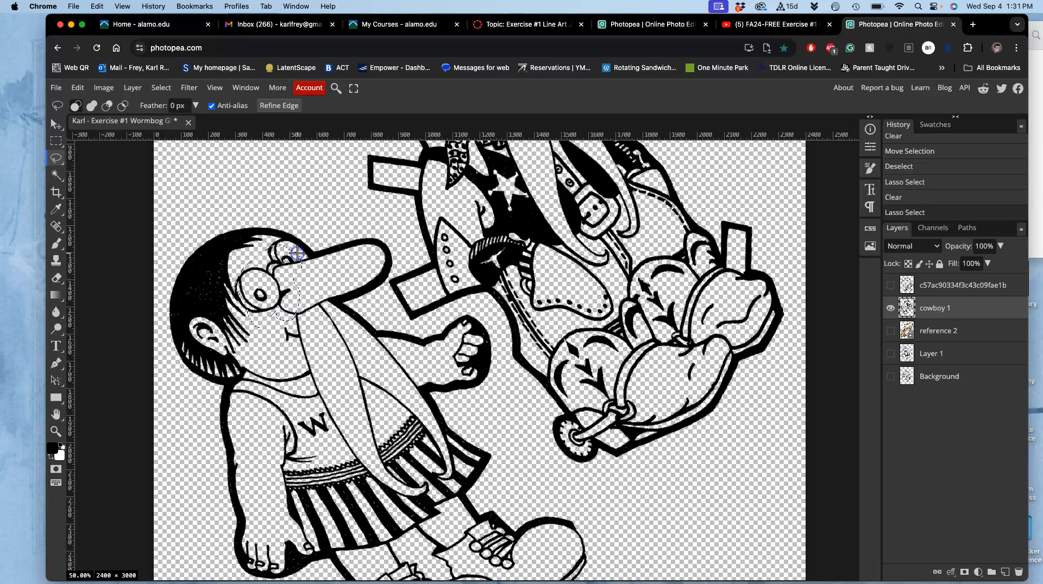
key(Delete)
click(300, 170)
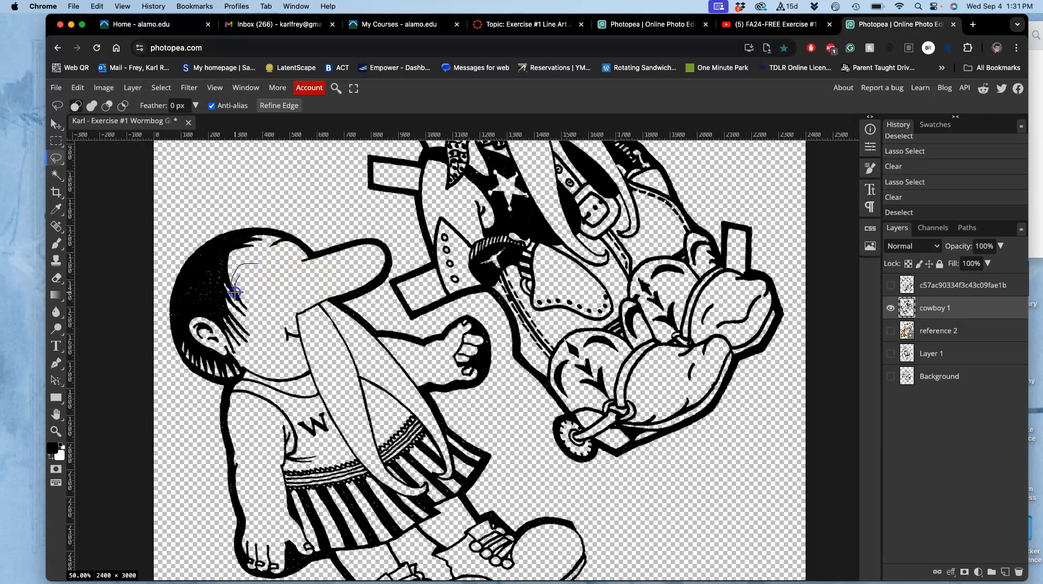
Lasso the leftover eye lines beside the standing figure's hair, clear them and deselect
drag(255, 292, 256, 289)
key(Delete)
click(352, 215)
key(super+minus)
key(super+minus)
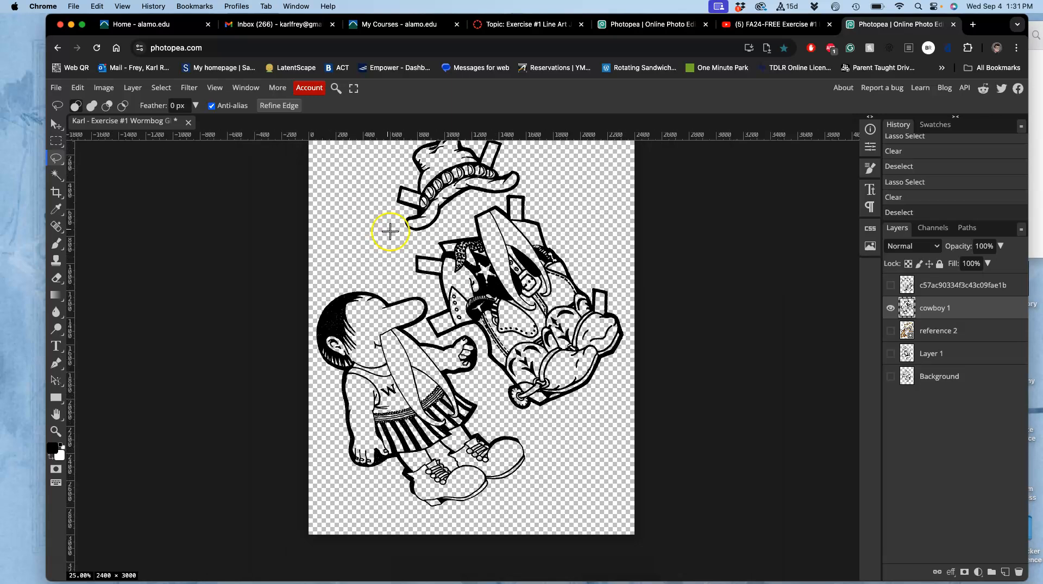
Show the line-art drawing layer, then lasso and clear the overlapping forehead outline of the standing figure on cowboy 1
scroll(397, 239, up, 1)
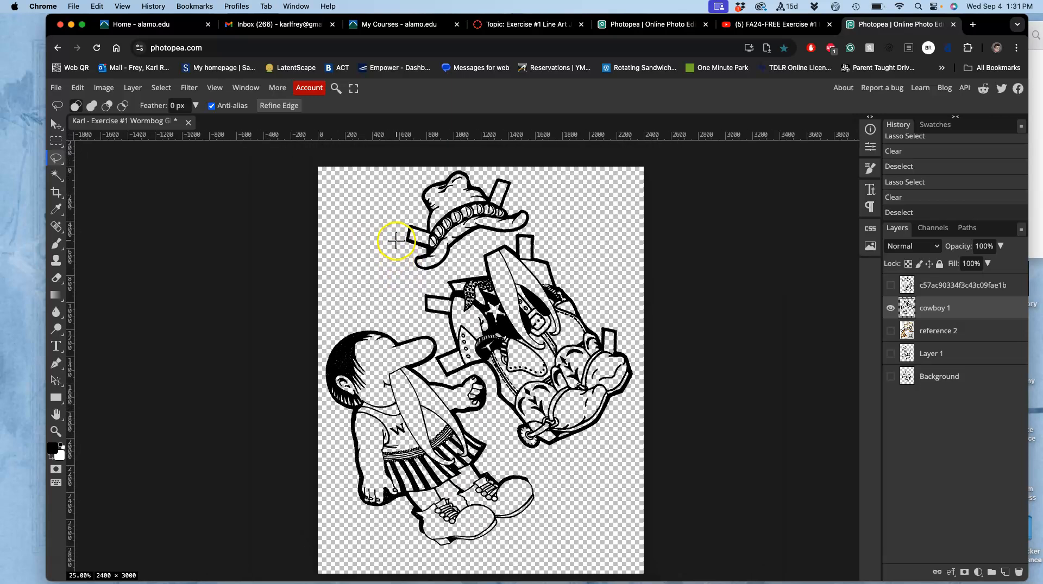
click(890, 286)
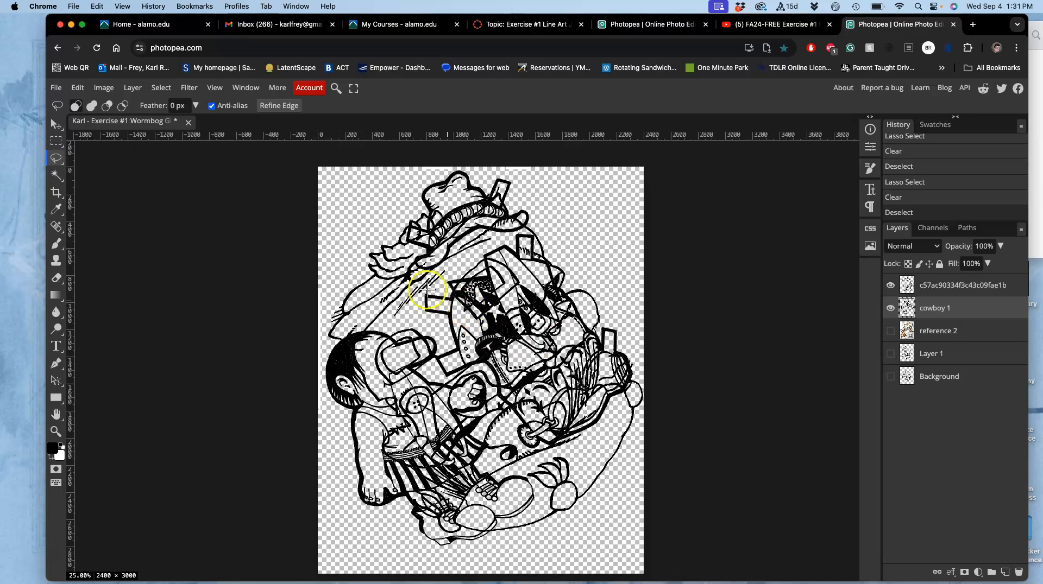
scroll(474, 360, right, 3)
scroll(474, 360, down, 2)
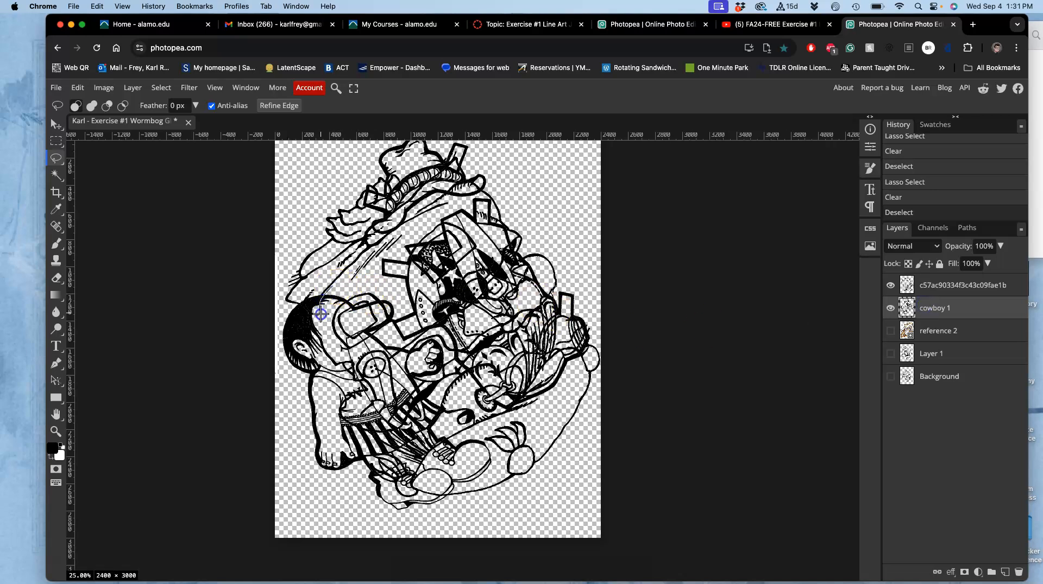
drag(356, 288, 357, 286)
key(Delete)
click(408, 260)
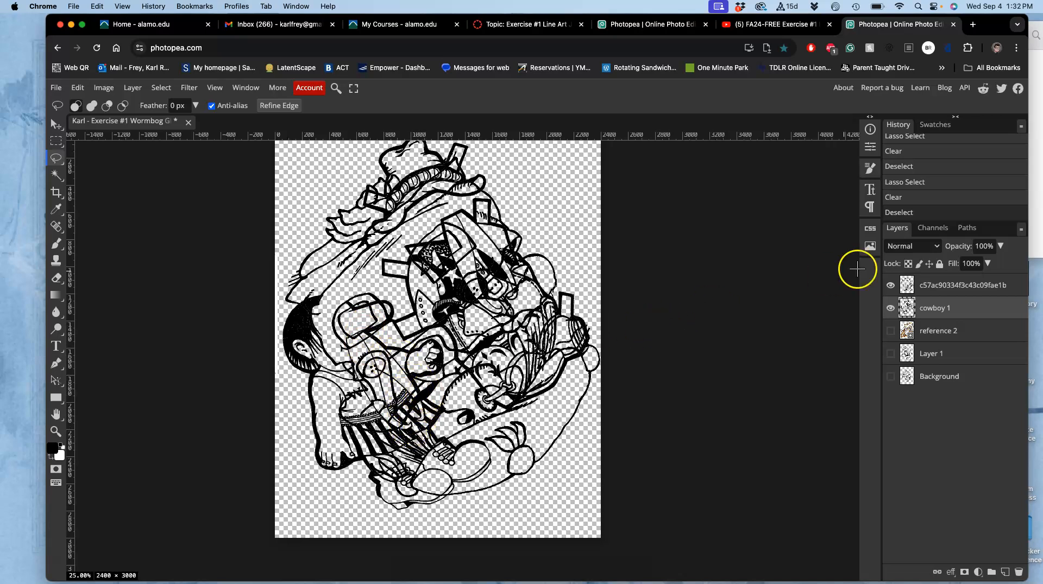
Hide cowboy 1 and select the insides of both squarish frames on the line-art drawing with a contiguous Magic Wand
click(890, 308)
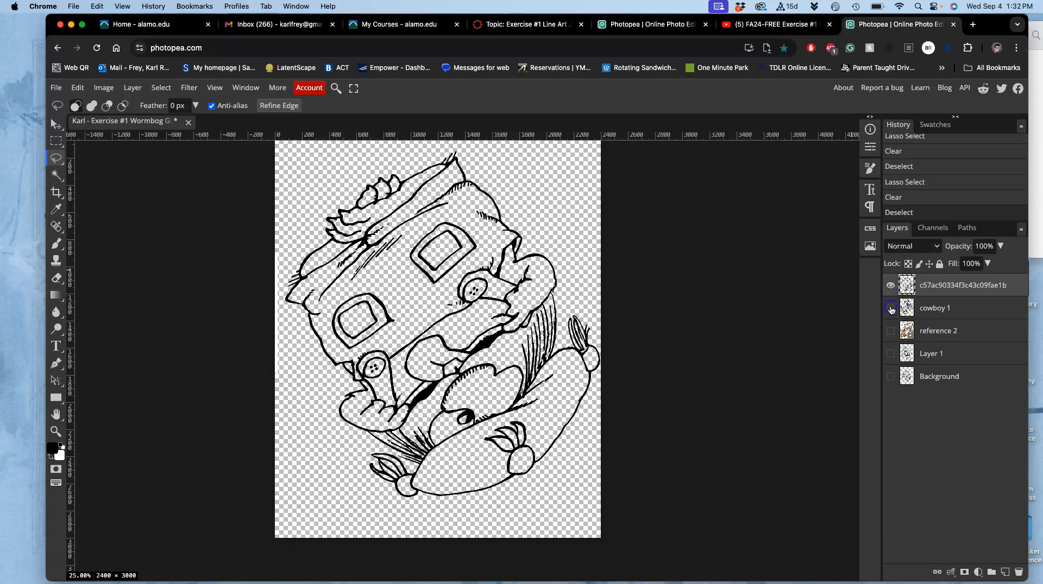
click(56, 175)
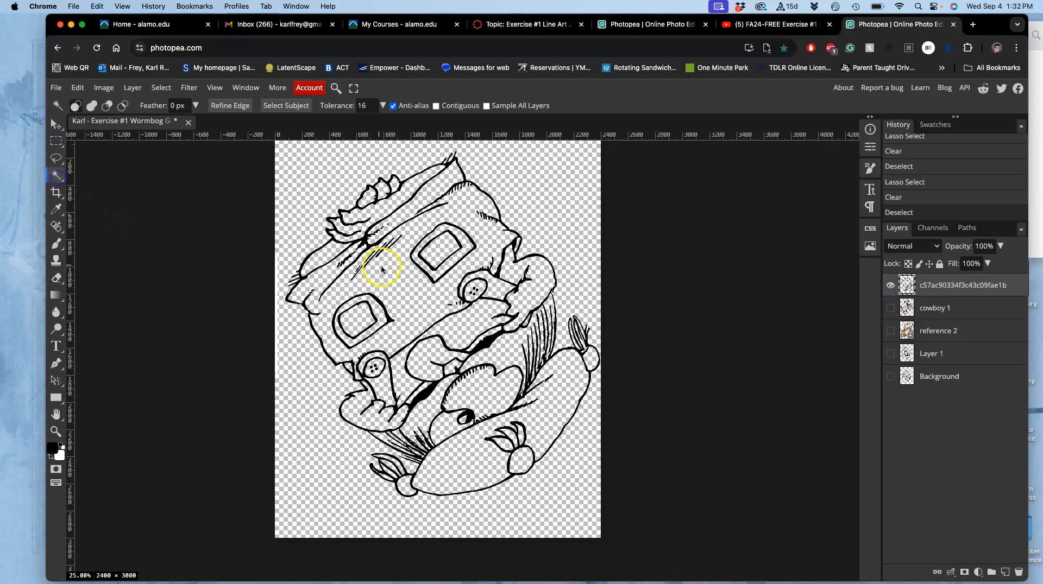
click(440, 251)
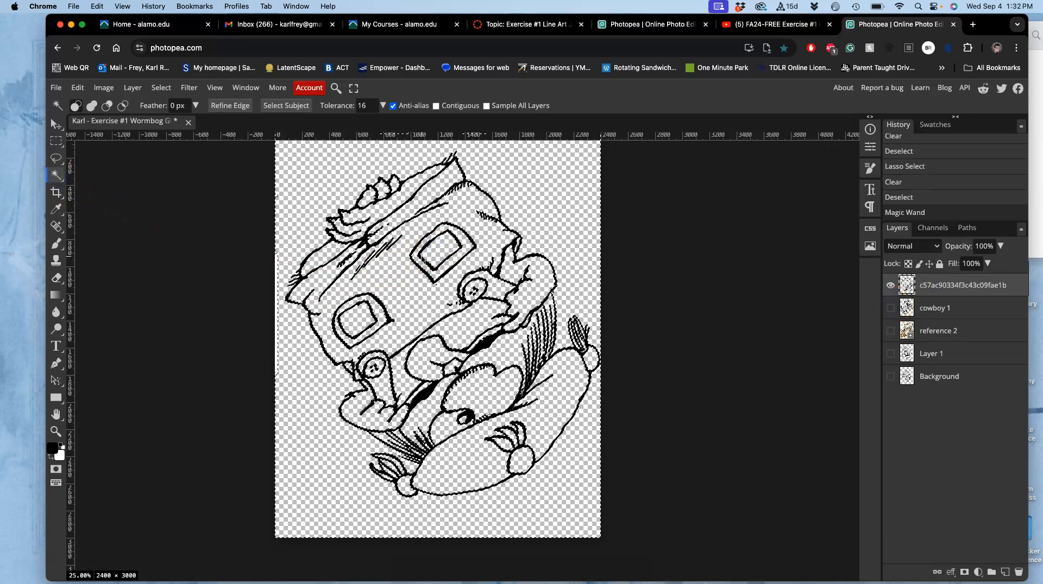
key(super+d)
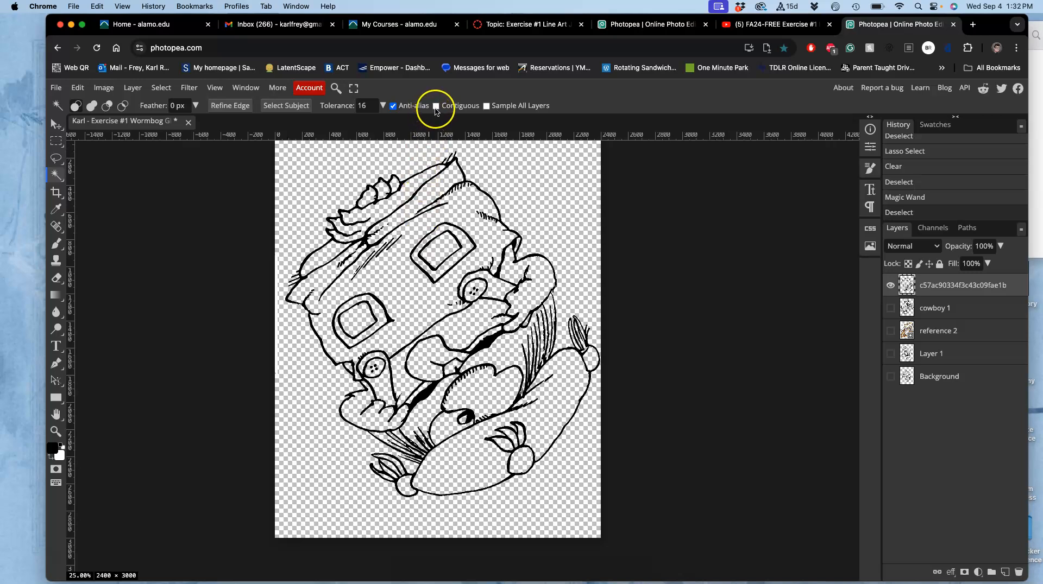
scroll(450, 237, up, 6)
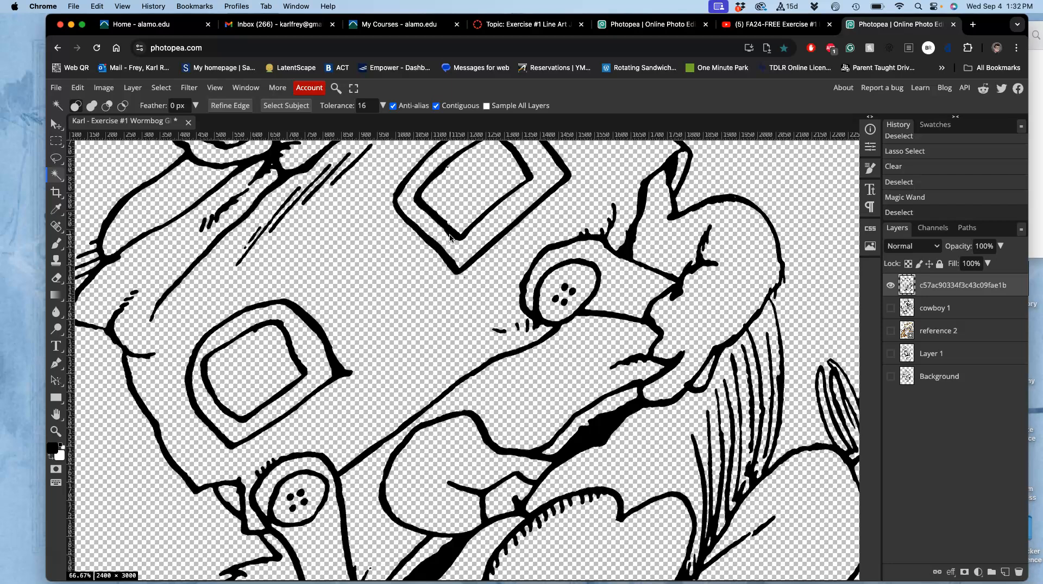
scroll(450, 235, up, 1)
click(464, 220)
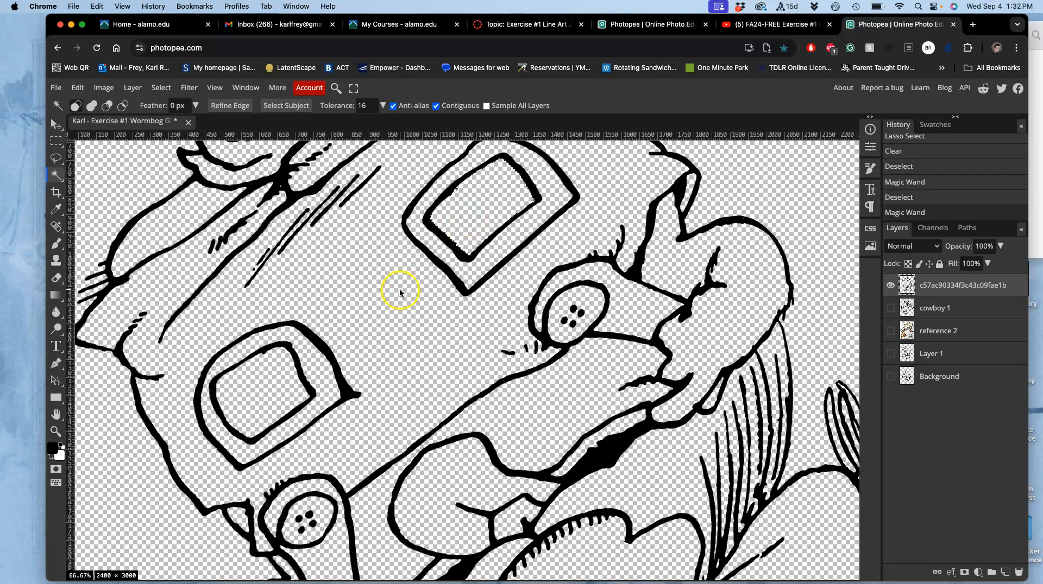
key(shift)
shift+click(259, 380)
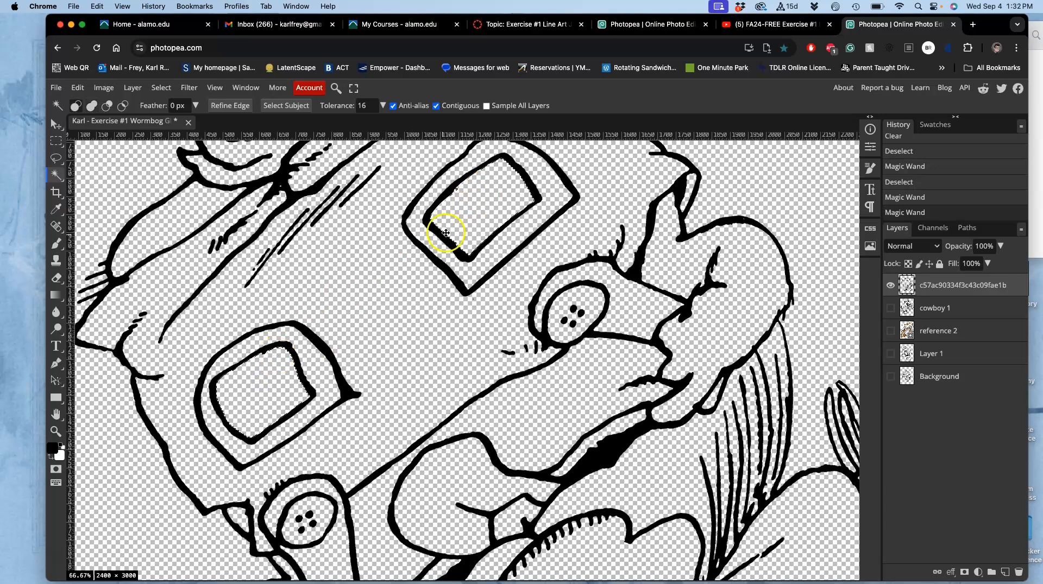
Clear the selected frame interiors on the line-art drawing layer, then isolate cowboy 1 and clear the same areas there
click(890, 308)
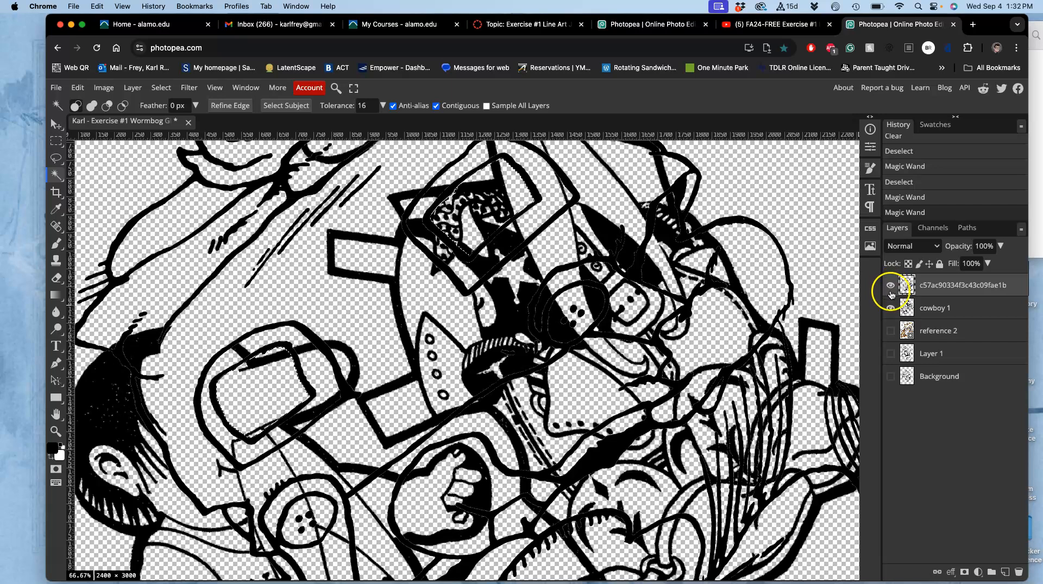
click(890, 310)
key(Delete)
key(Delete)
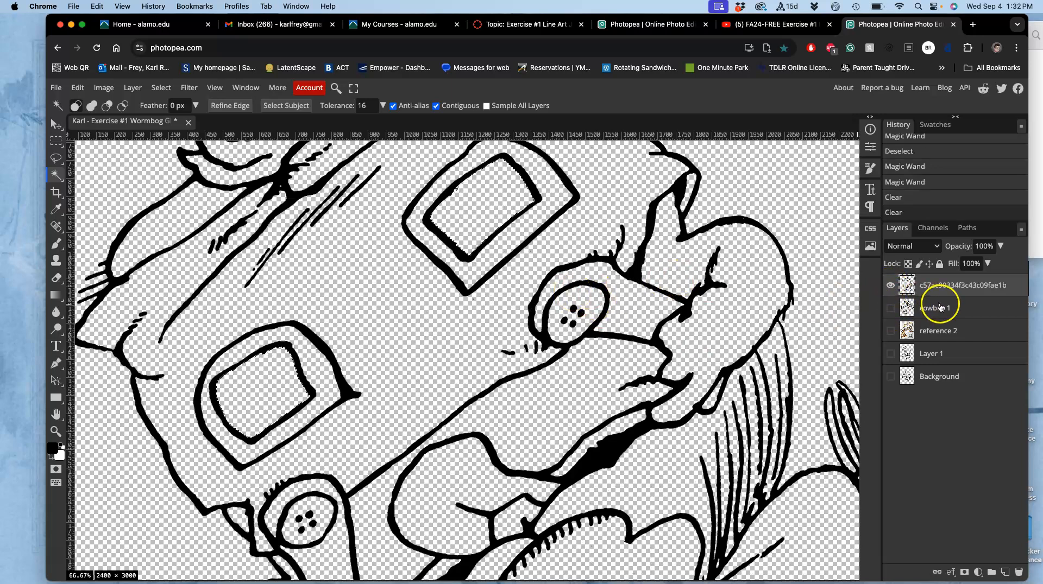
click(917, 313)
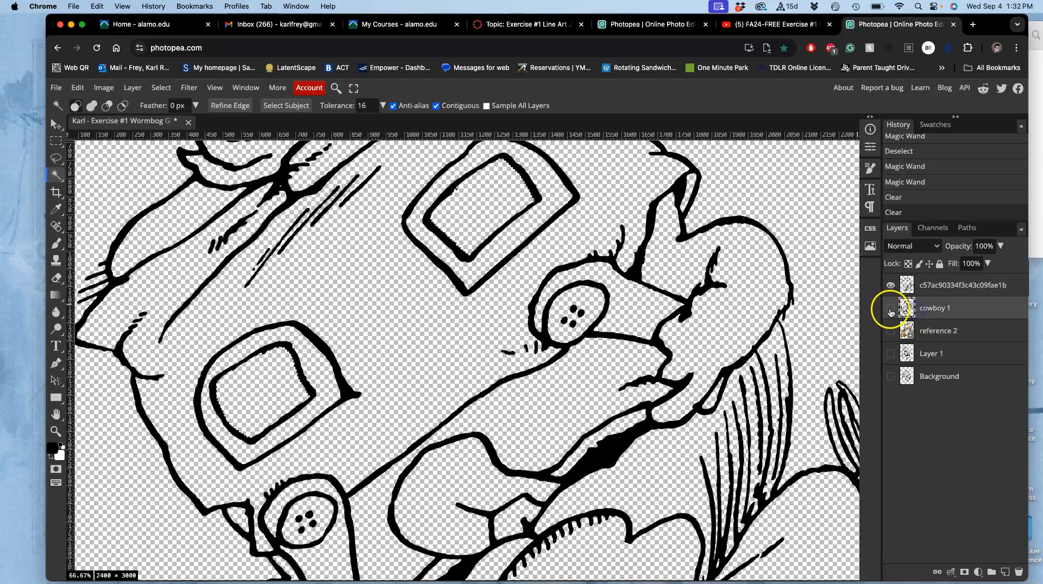
click(890, 285)
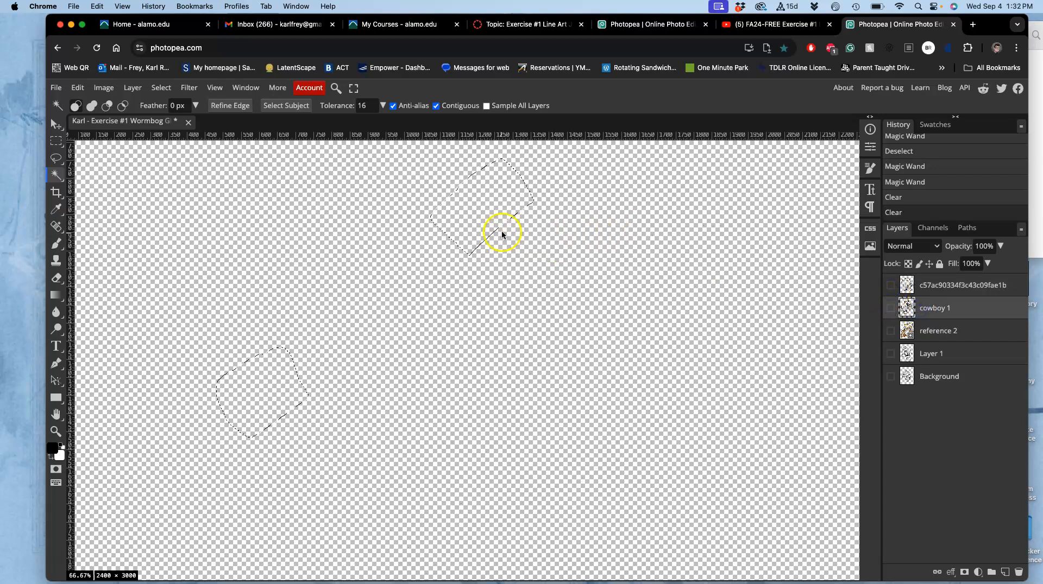
click(891, 308)
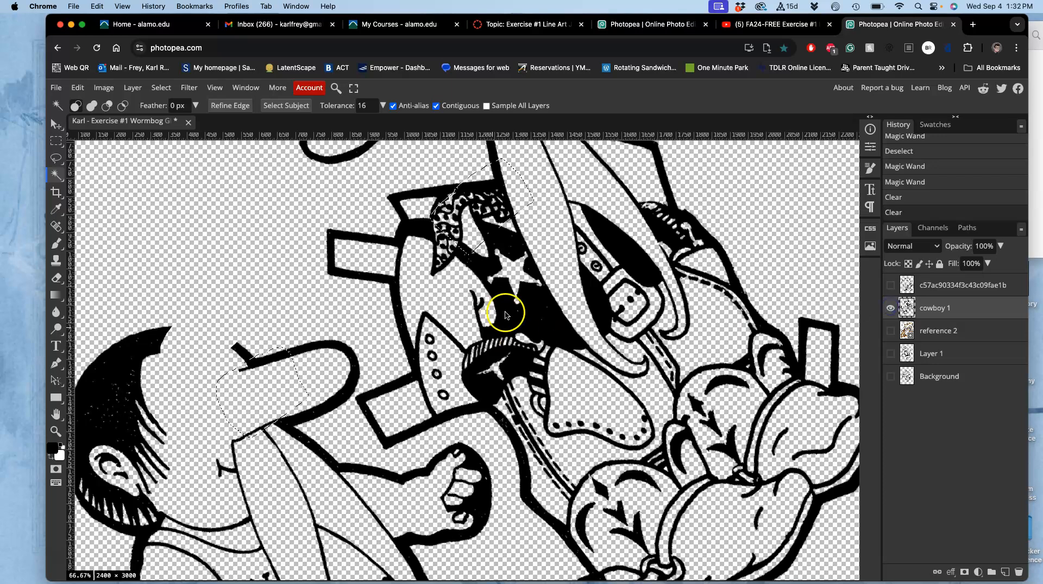
scroll(482, 307, up, 2)
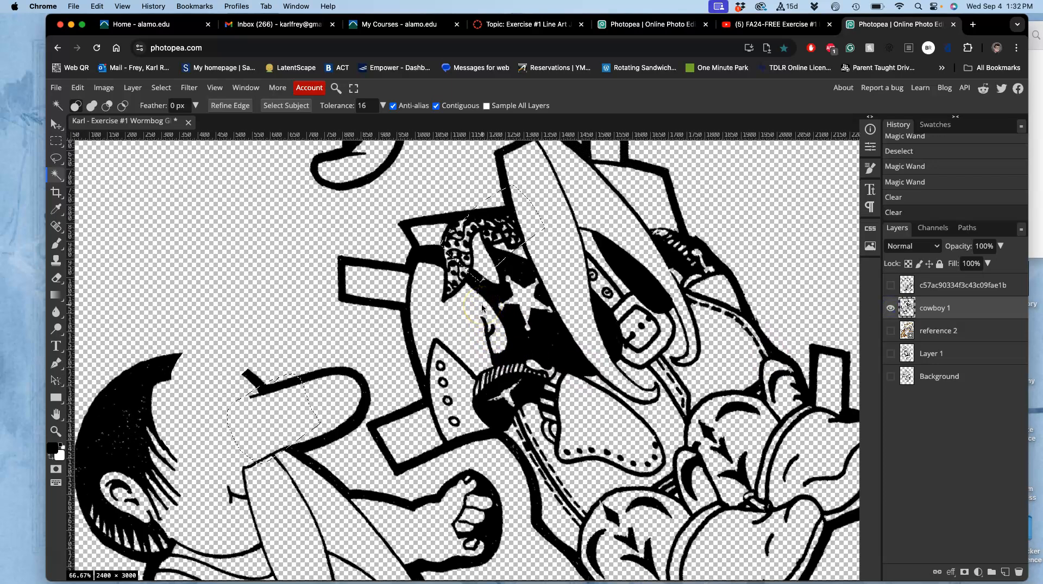
key(Delete)
click(536, 312)
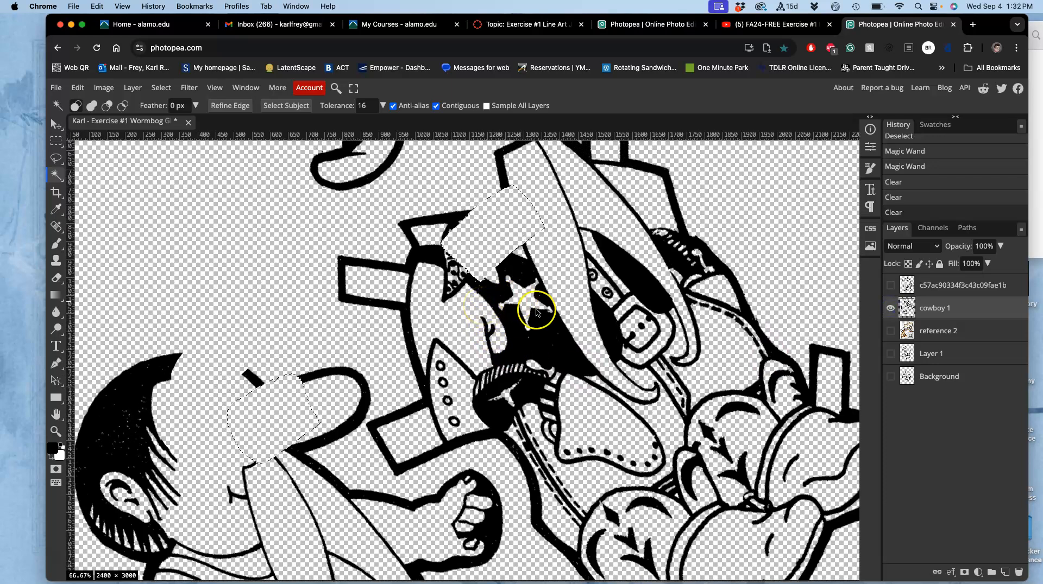
Show the line-art drawing layer, wand-select the band around its upper frame and clear that area from cowboy 1
click(890, 286)
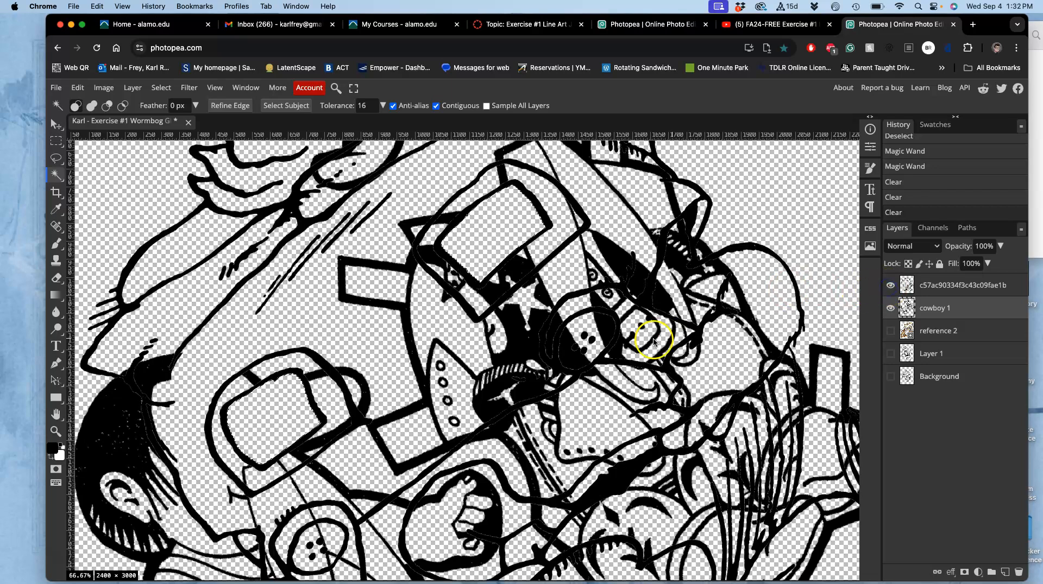
click(288, 423)
click(922, 292)
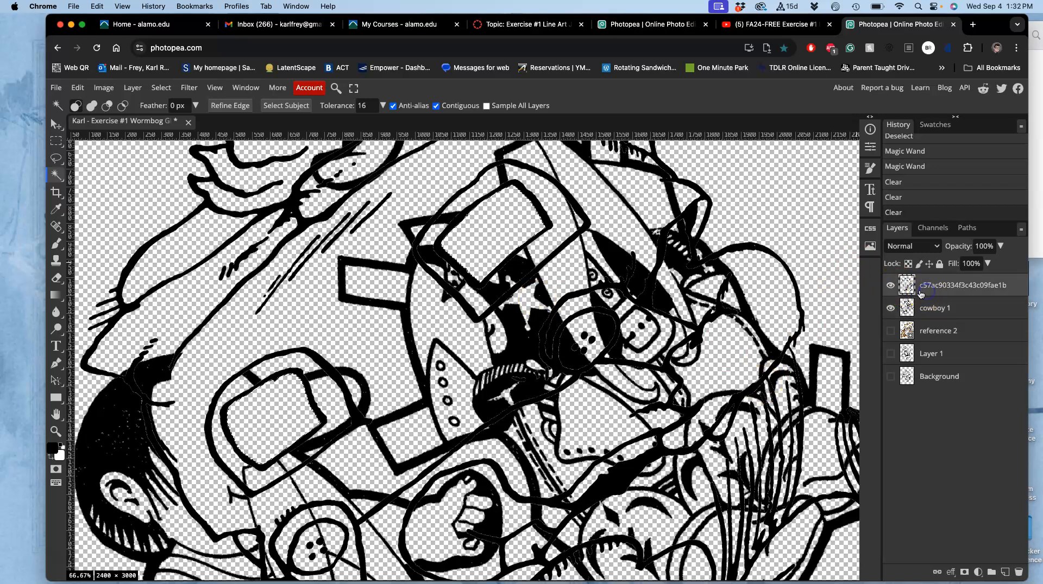
click(560, 209)
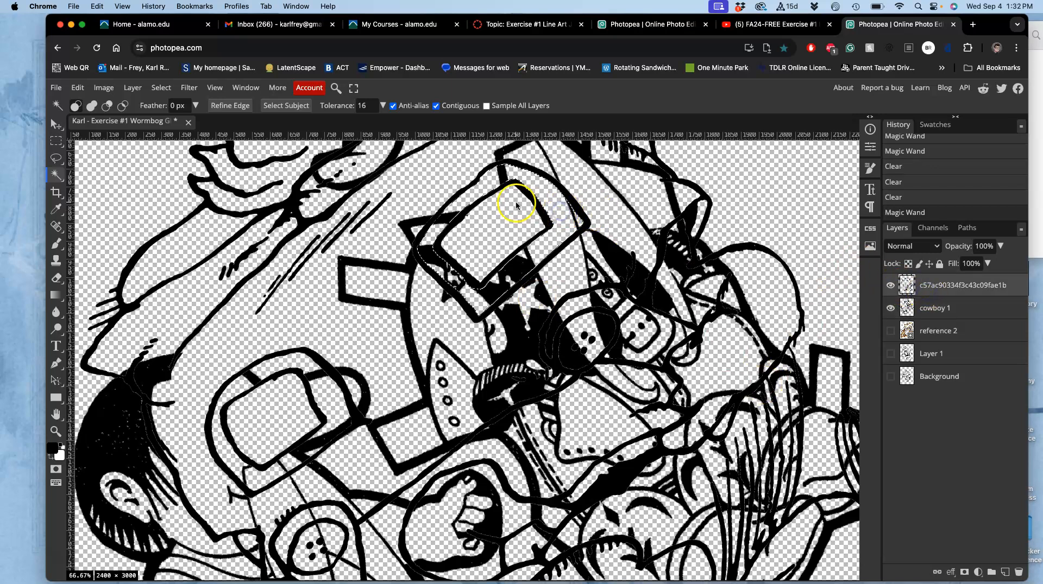
click(938, 308)
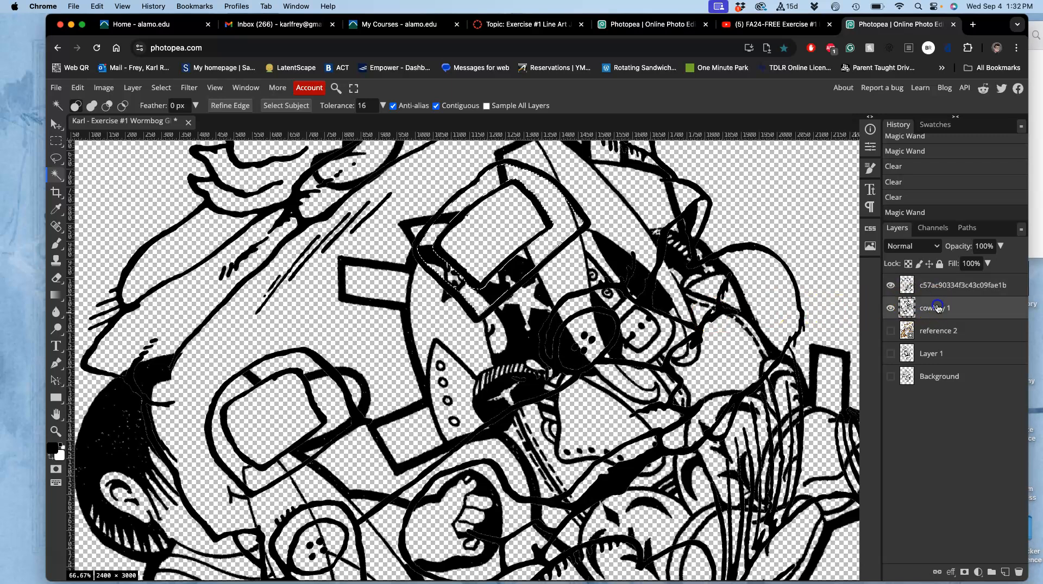
key(Delete)
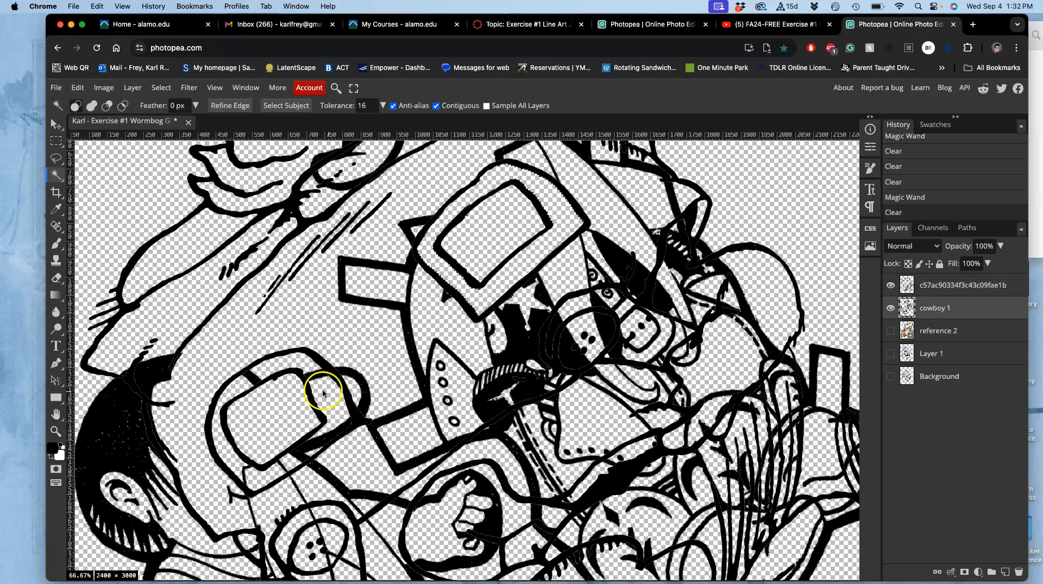
Wand-select the band around the lower frame on the line-art drawing layer, clear that area from cowboy 1 and deselect
click(947, 287)
click(323, 398)
click(942, 308)
key(Delete)
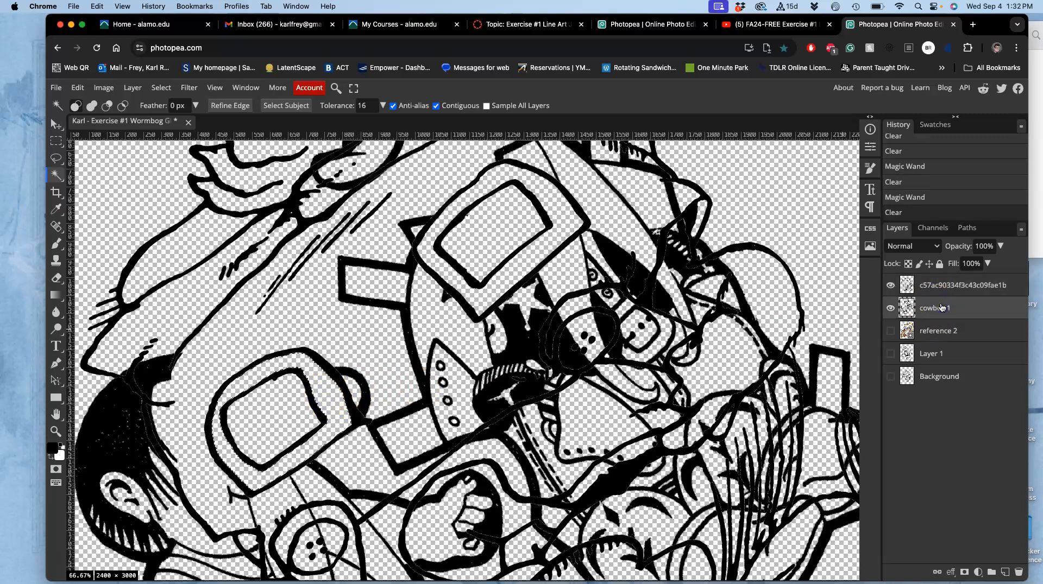
key(super+d)
key(super+minus)
key(super+minus)
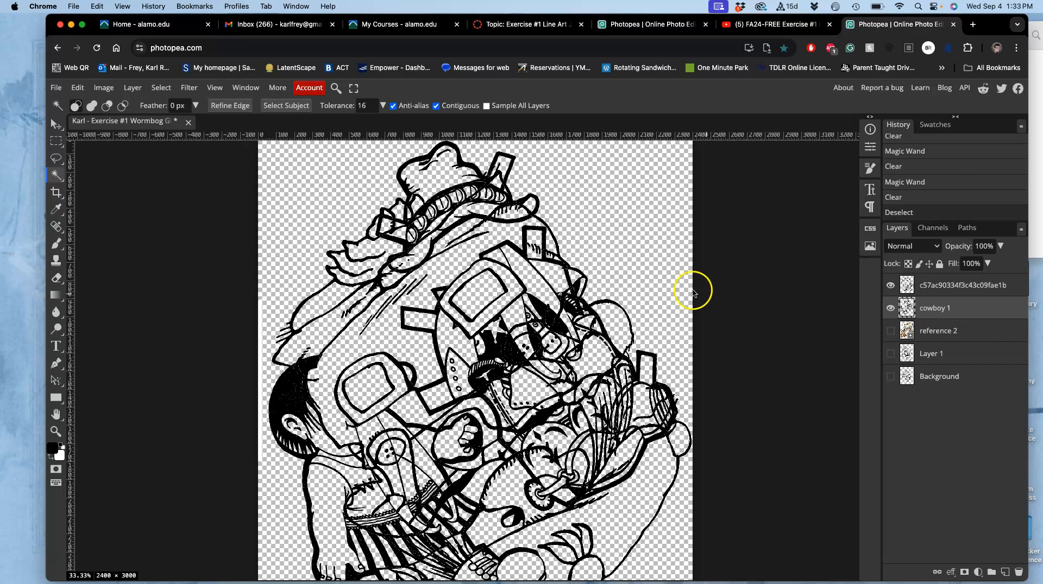
click(944, 286)
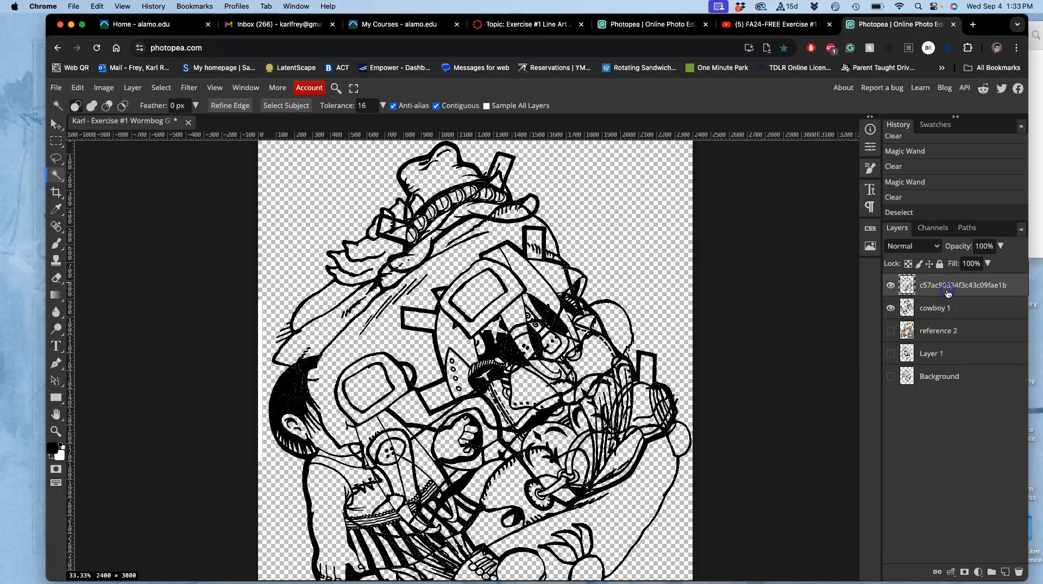
click(418, 248)
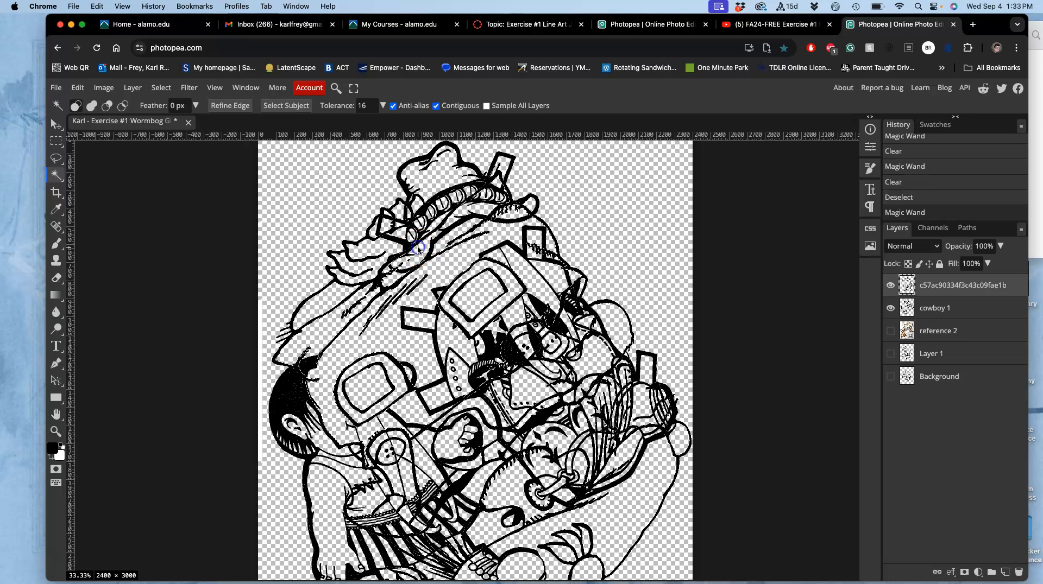
click(434, 185)
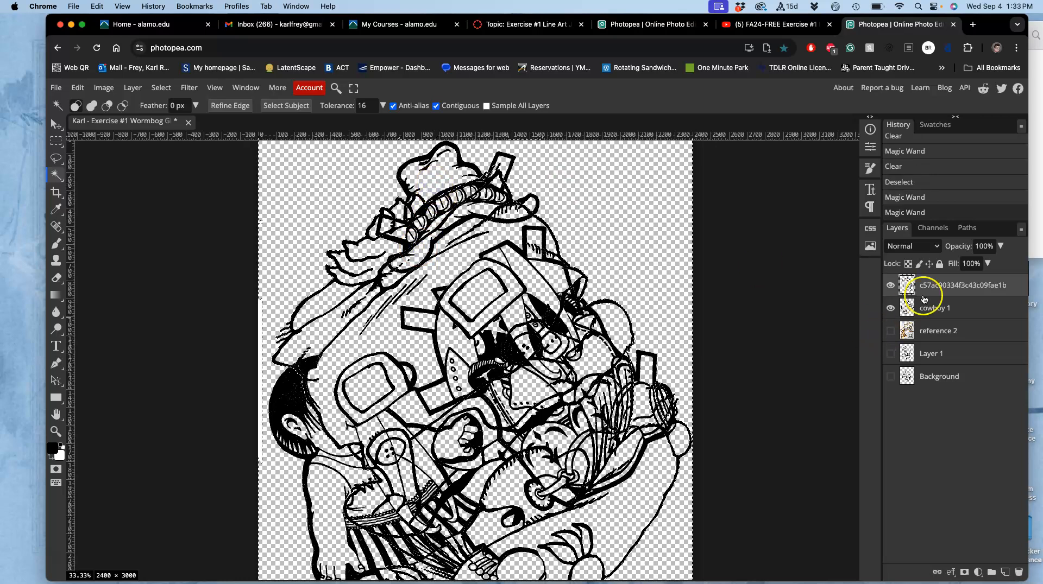
click(939, 308)
key(super+d)
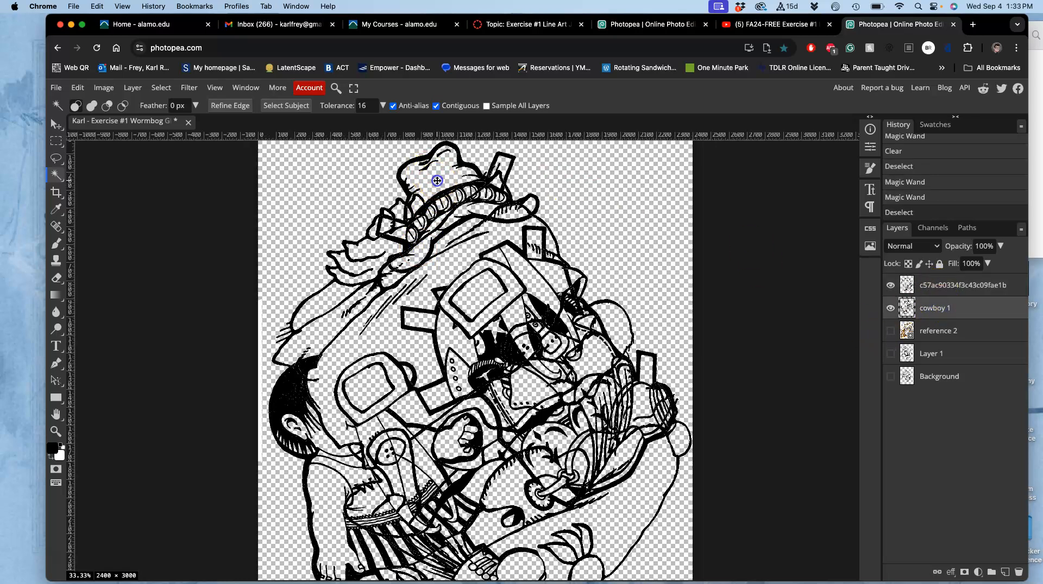
Wand-select the hat's crown and brim interiors on cowboy 1, clear those areas from the line-art drawing layer and deselect
click(440, 181)
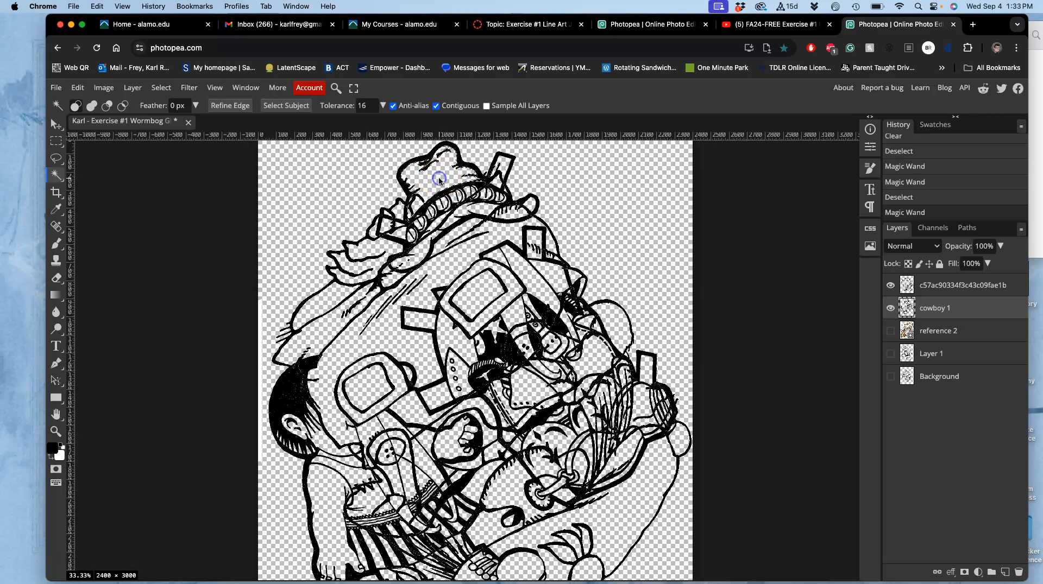
click(417, 242)
click(946, 289)
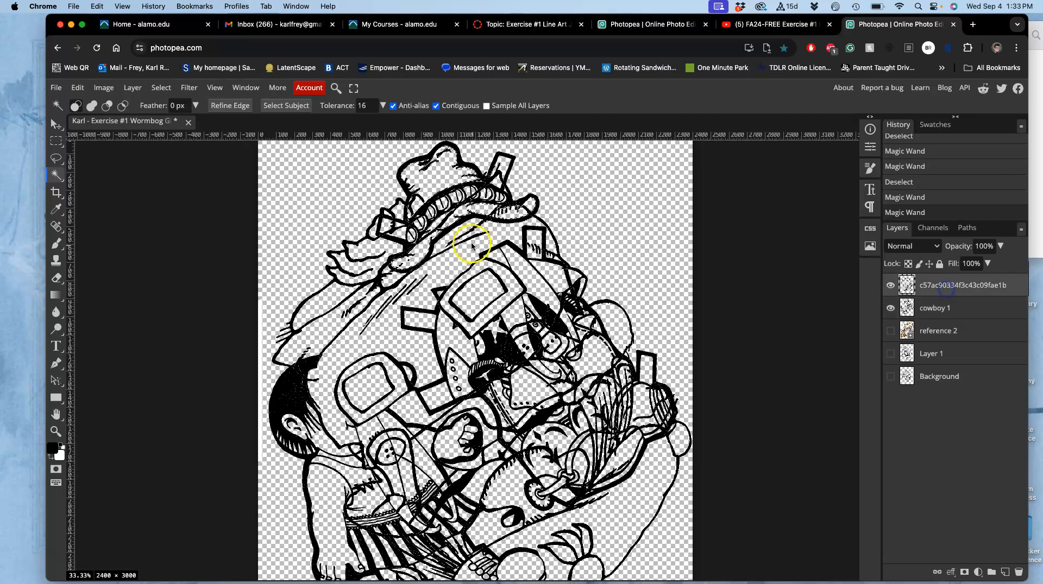
key(Delete)
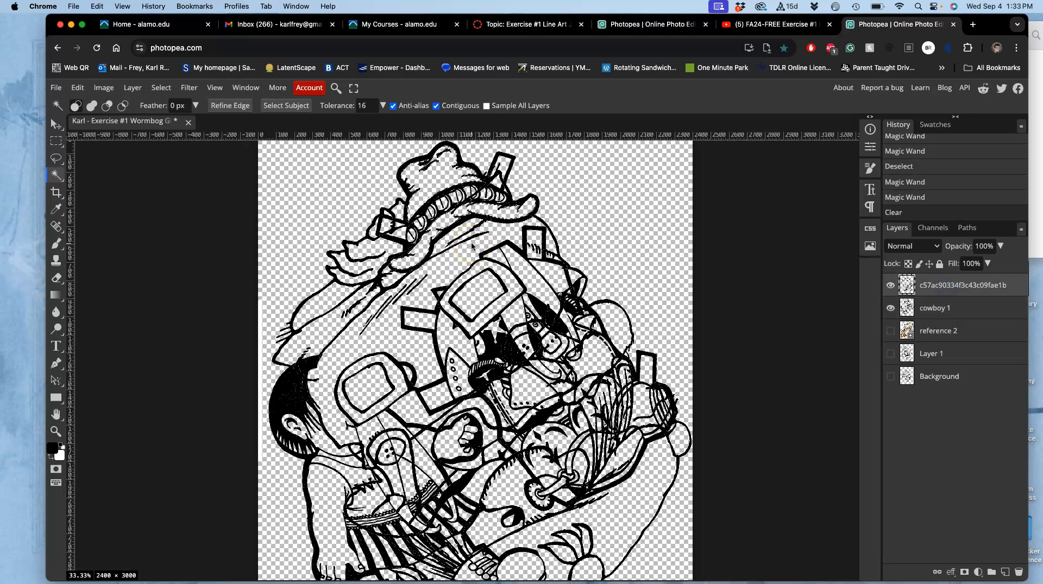
click(502, 246)
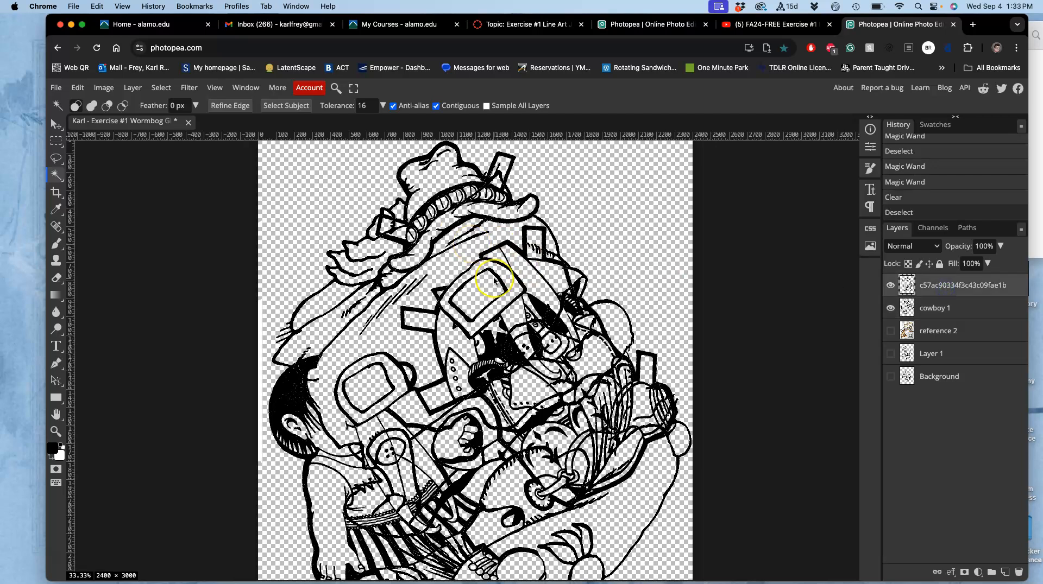
key(super+minus)
key(super+minus)
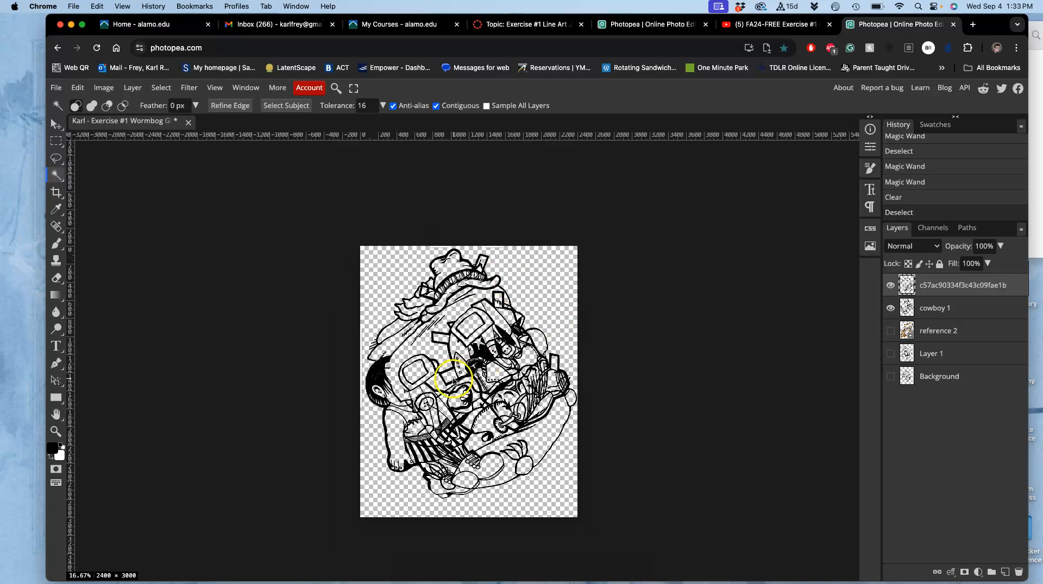
scroll(449, 384, up, 5)
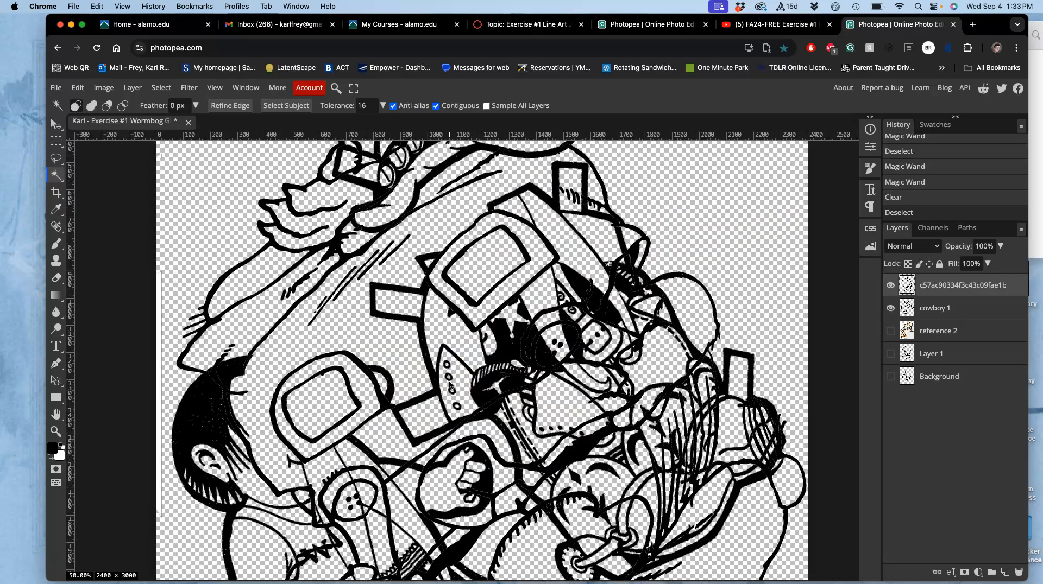
scroll(449, 384, down, 3)
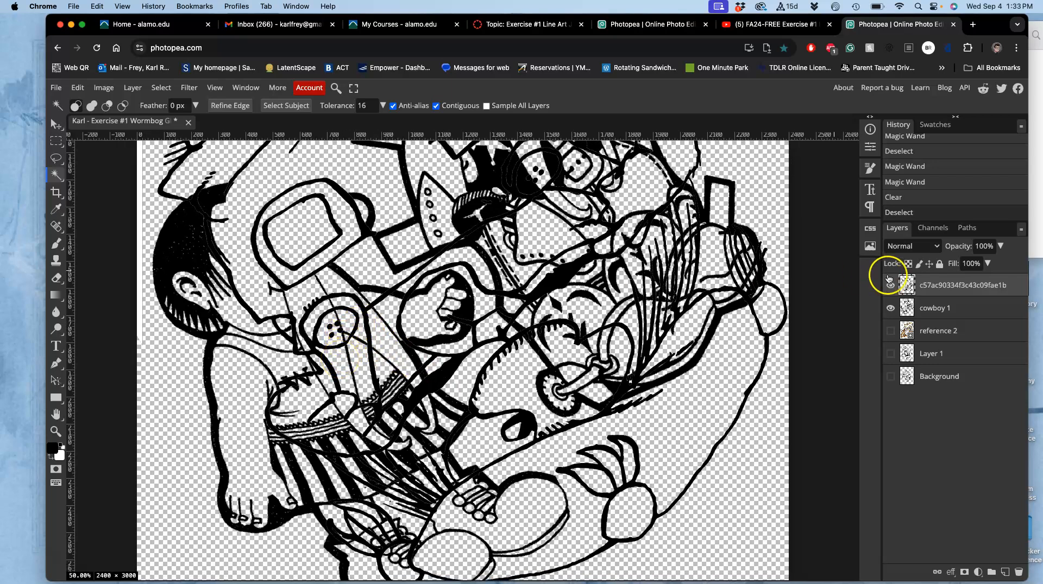
click(931, 306)
click(342, 369)
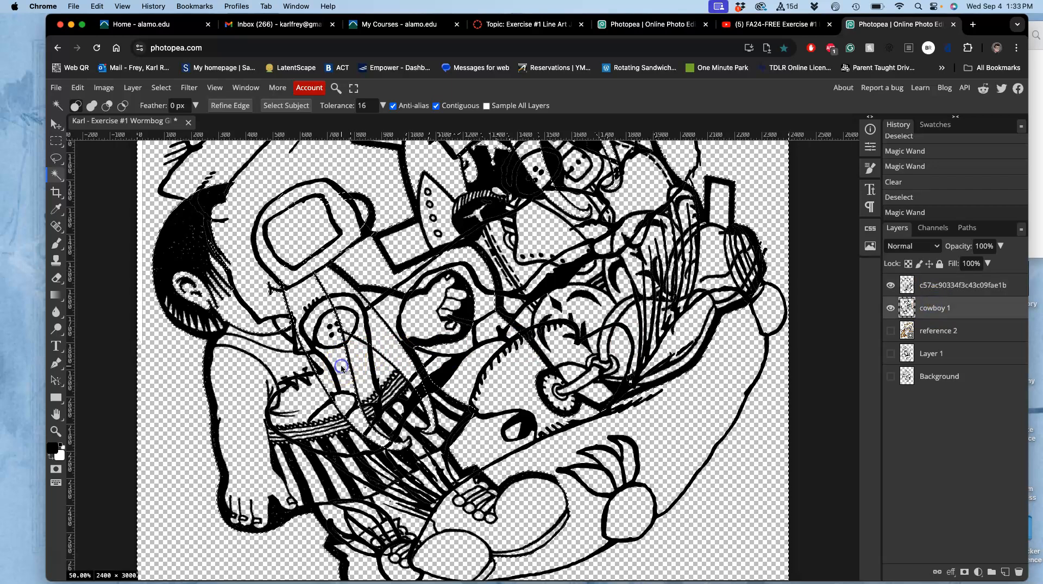
key(super+d)
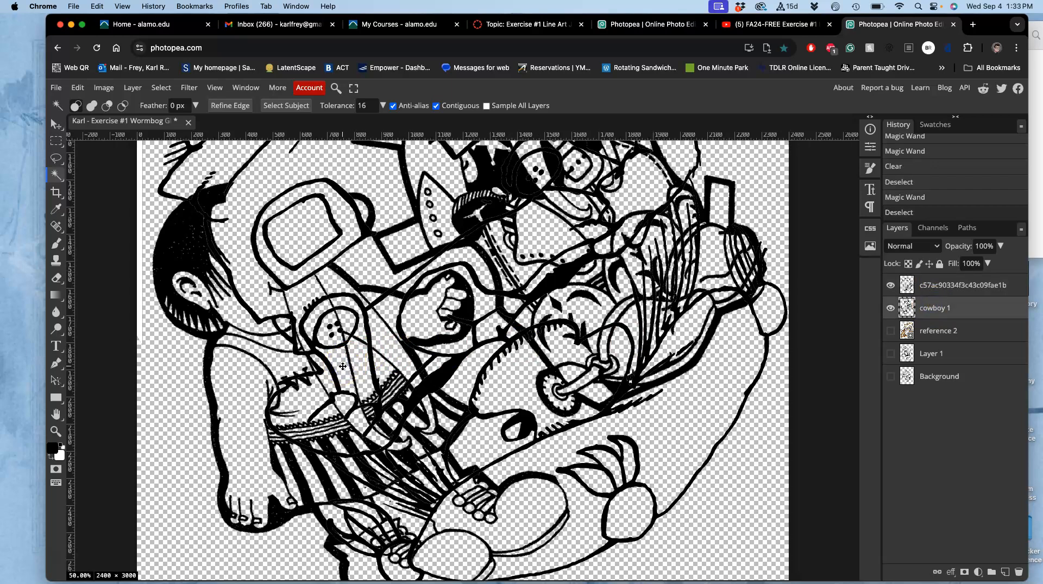
Show the reference 2 layer and hide both the line-art drawing layer and cowboy 1 to isolate the colour reference
click(891, 332)
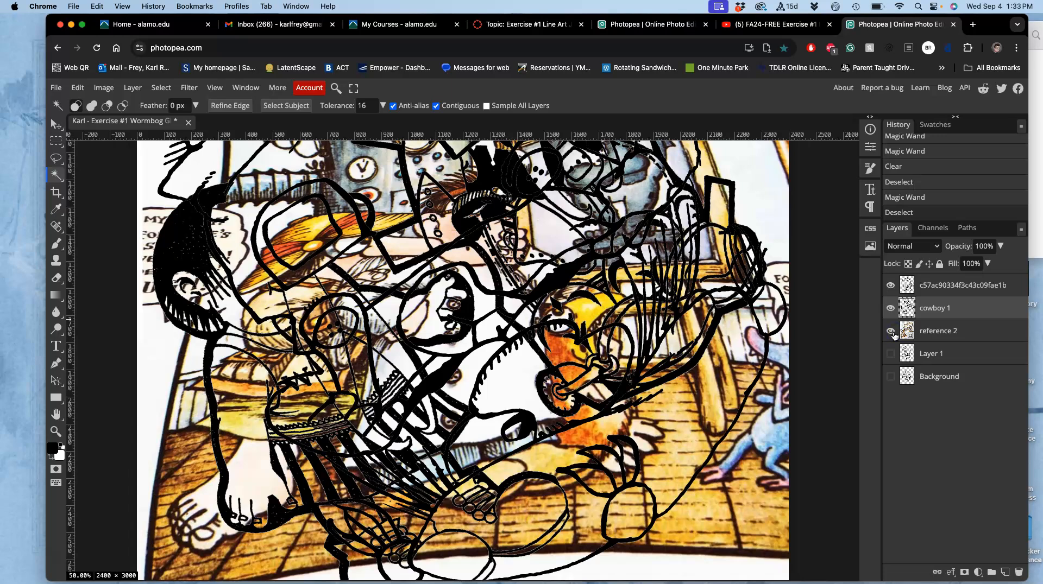
key(super+minus)
click(890, 285)
click(891, 307)
scroll(636, 347, up, 3)
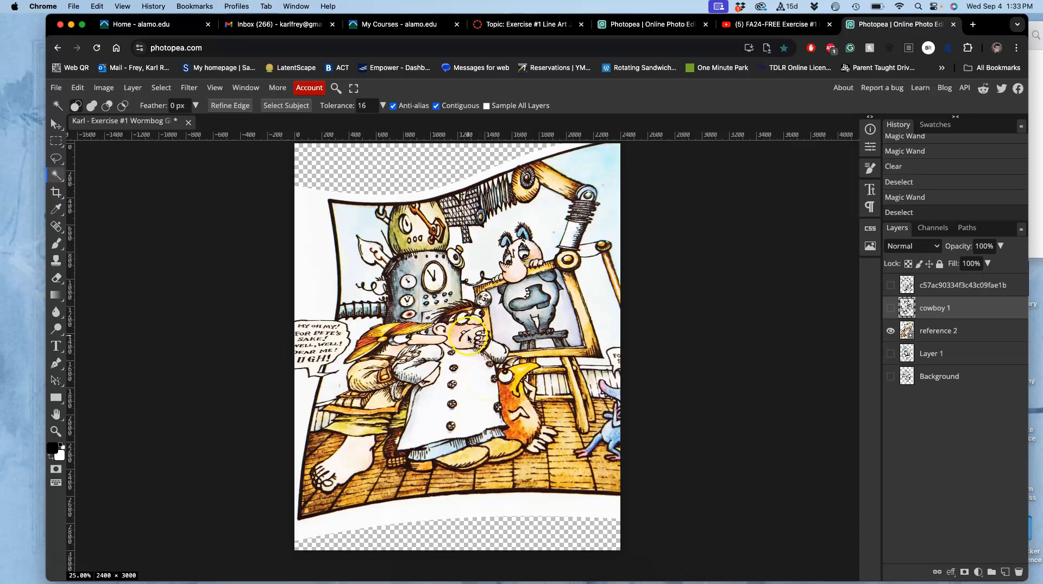
click(77, 87)
click(111, 351)
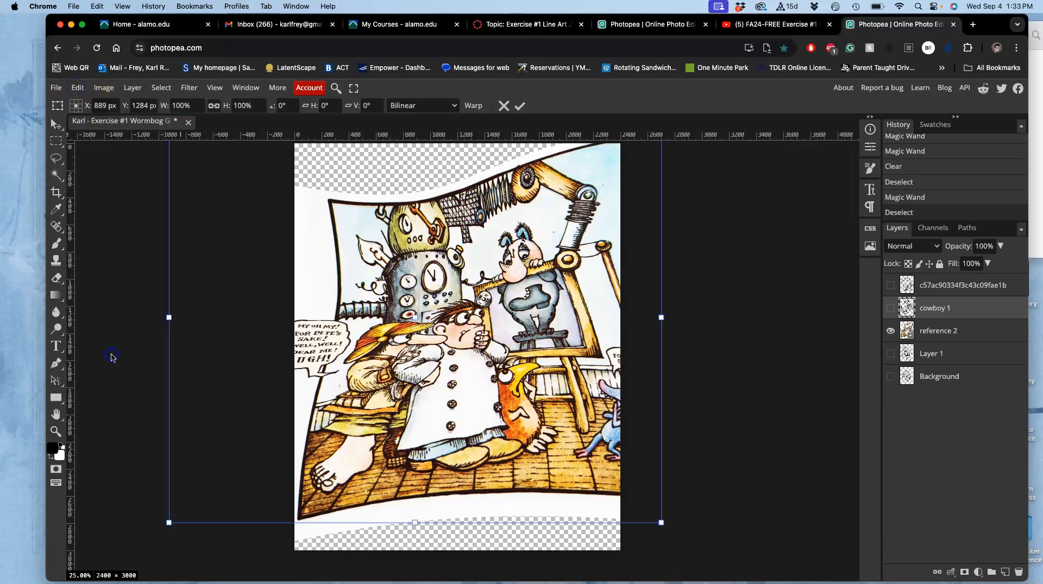
scroll(486, 298, up, 3)
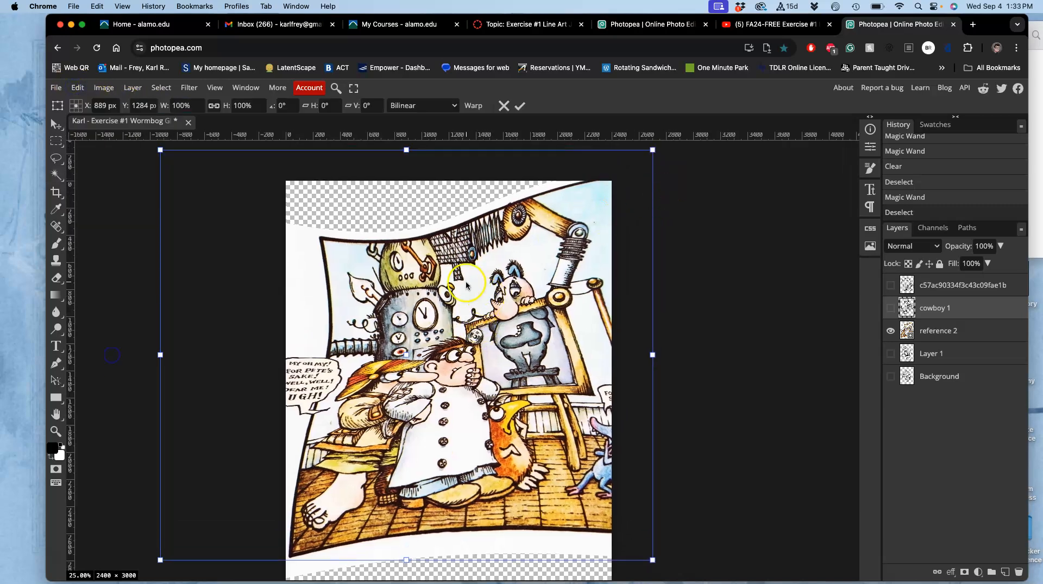
right_click(468, 282)
click(651, 242)
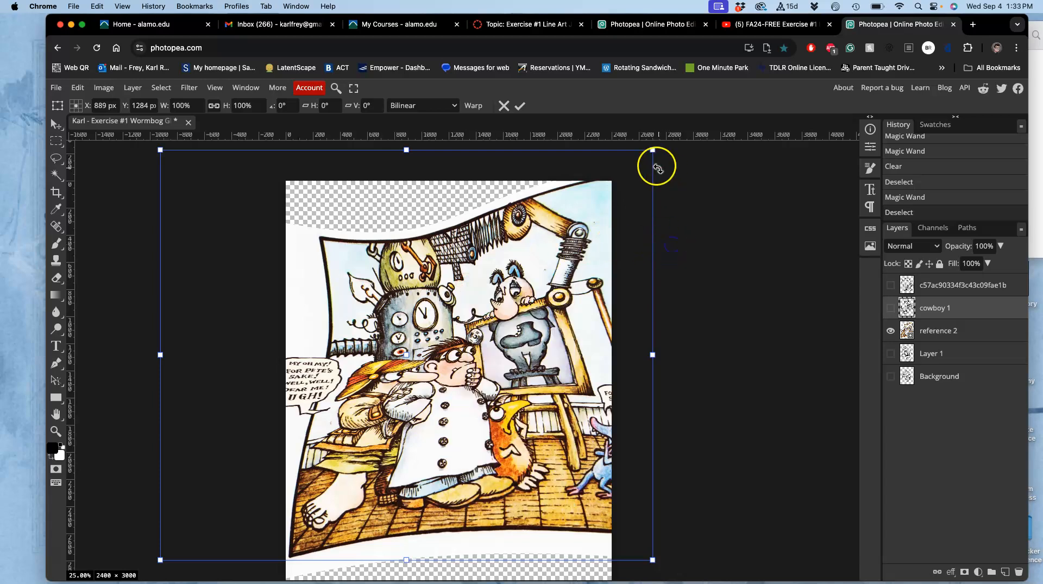
mouse_move(652, 150)
mouse_down()
mouse_move(619, 140)
mouse_move(645, 134)
mouse_up()
Free-transform reference 2, shrinking it to about 157%, rotating it about -24.3° and moving it up to fit the canvas
click(944, 330)
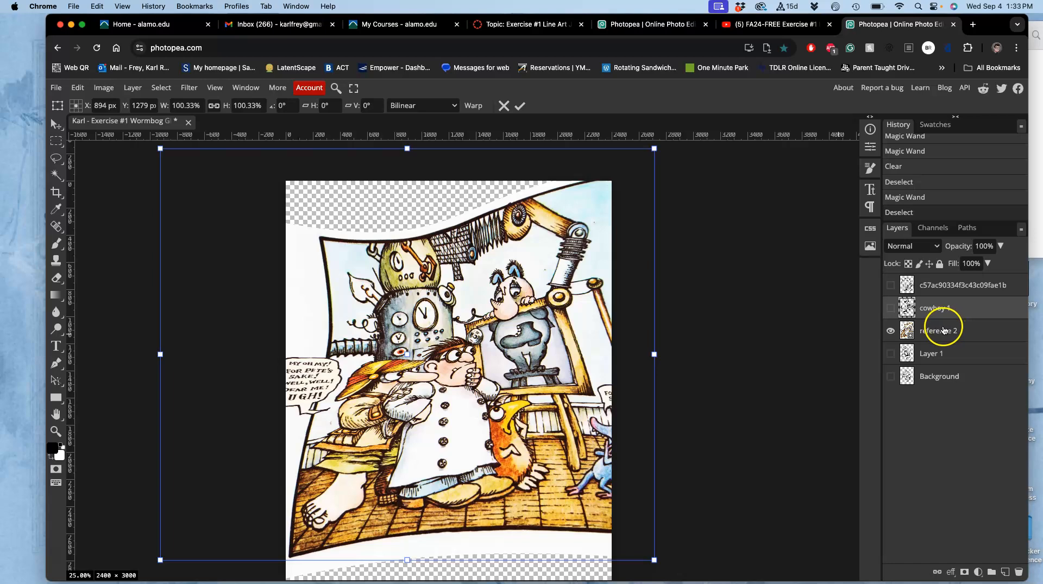
click(958, 335)
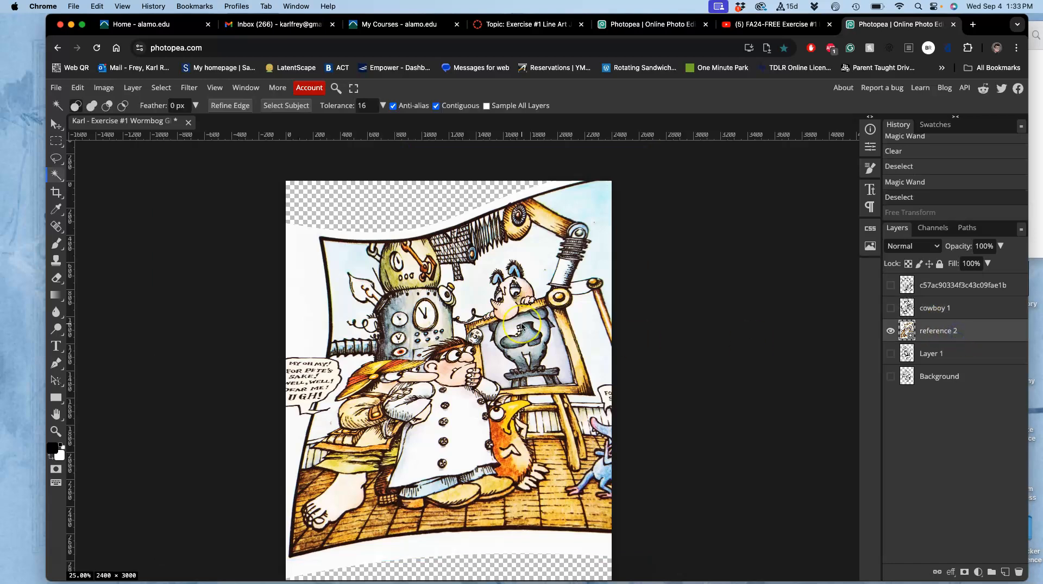
key(super+t)
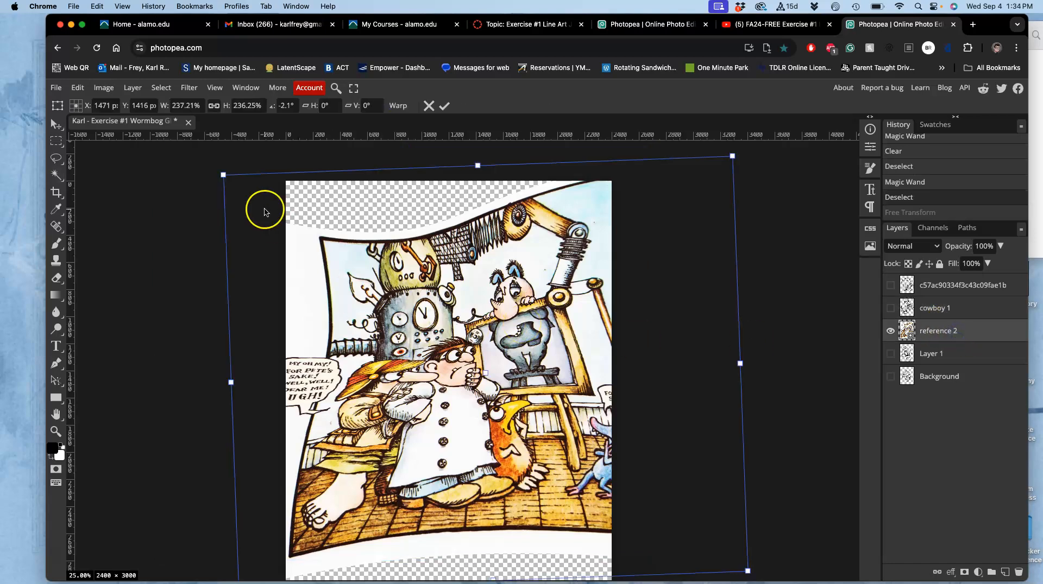
click(79, 87)
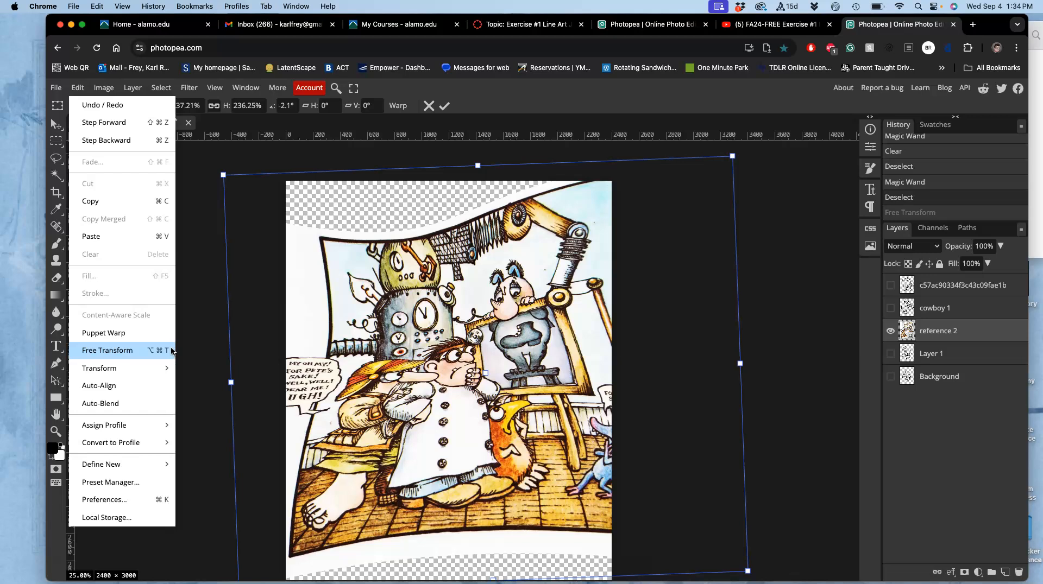
click(785, 207)
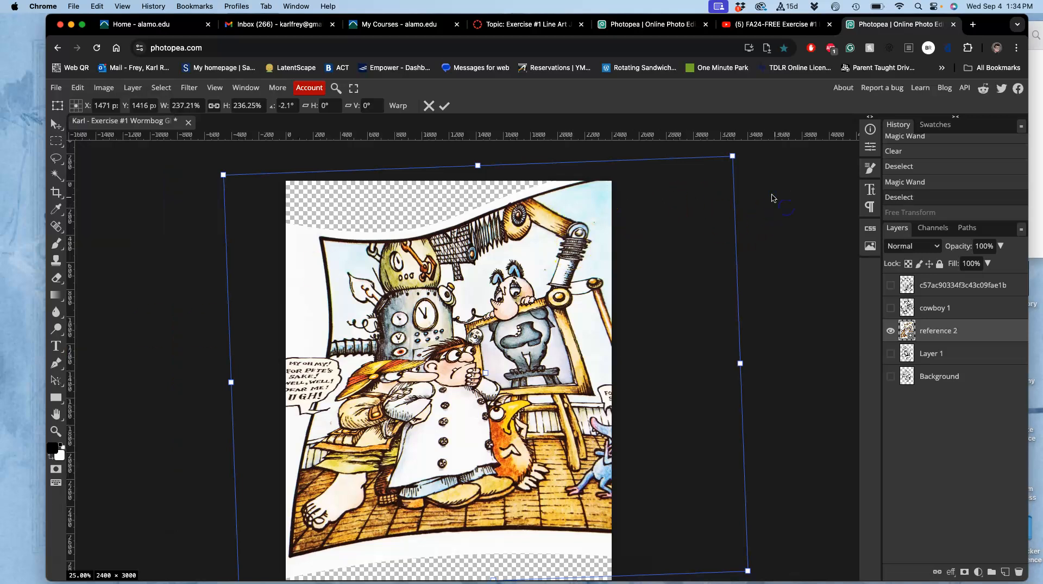
drag(732, 156, 491, 251)
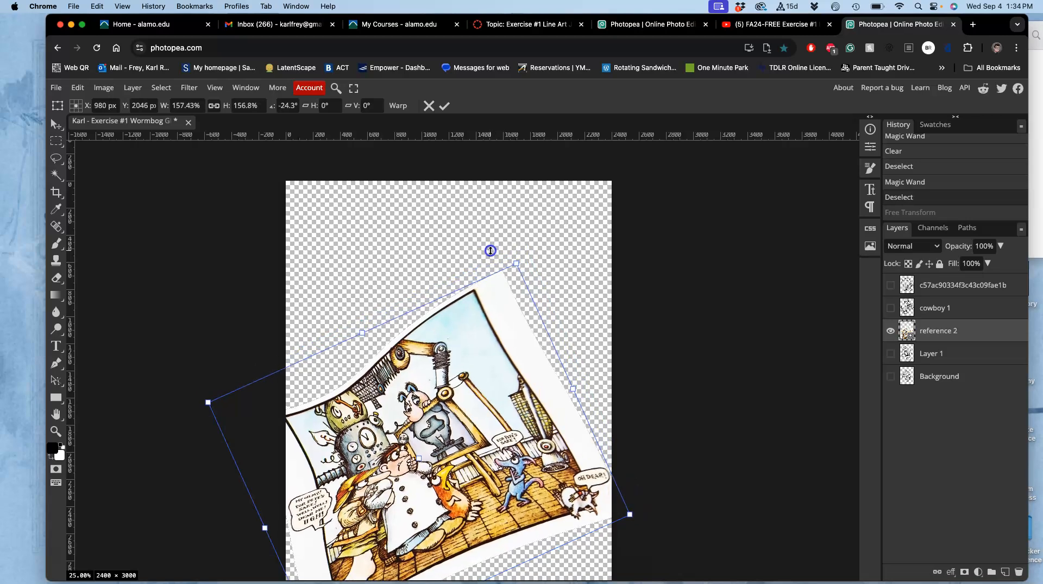
drag(463, 349, 474, 278)
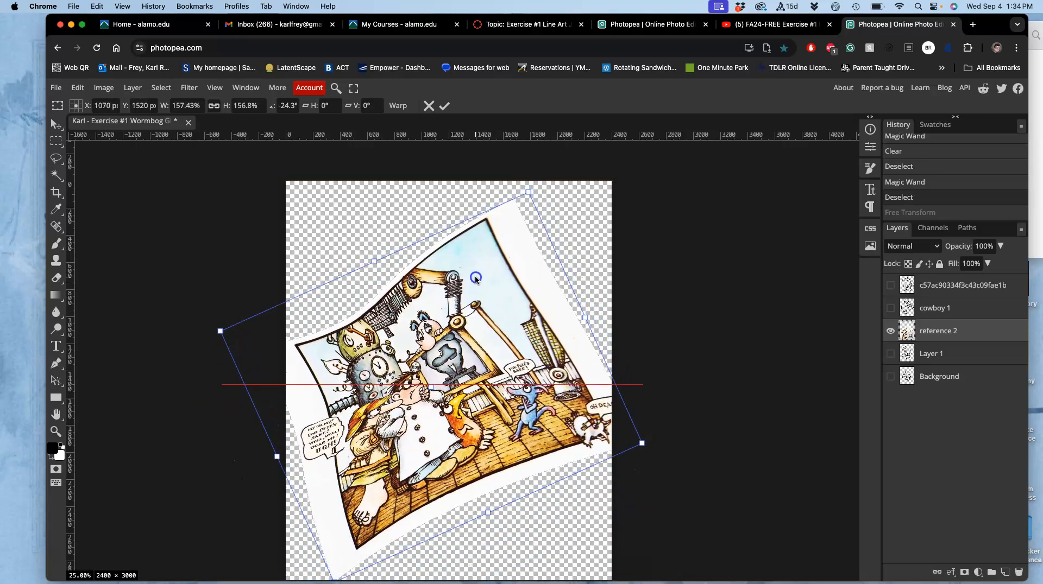
Warp reference 2 so its lower edge bulges downward and its upper and right edges curve outward, apply it and rasterize the layer
scroll(475, 278, down, 2)
right_click(449, 332)
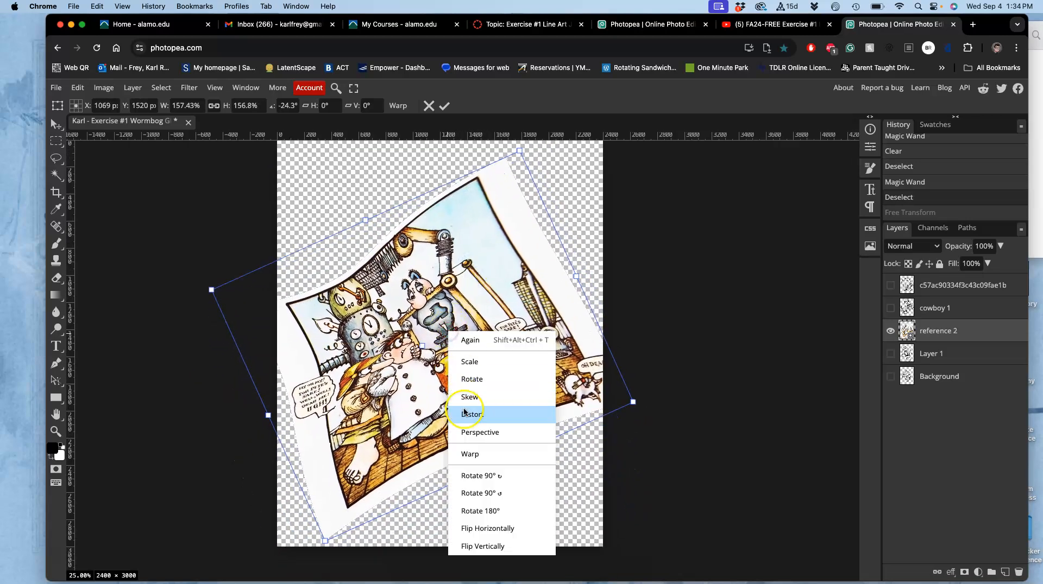
click(469, 458)
drag(459, 414, 470, 489)
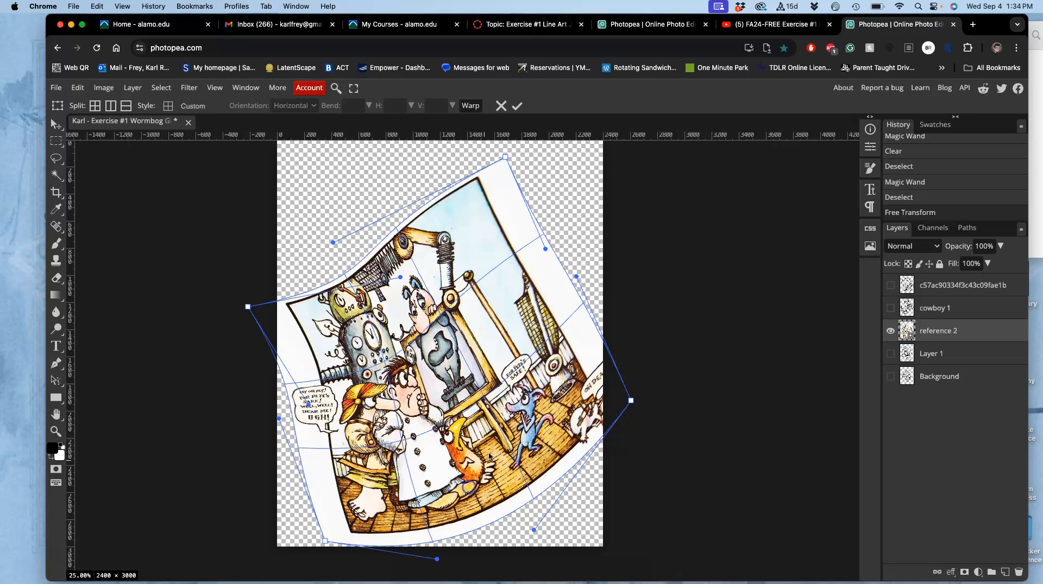
drag(551, 350, 539, 322)
drag(393, 259, 383, 201)
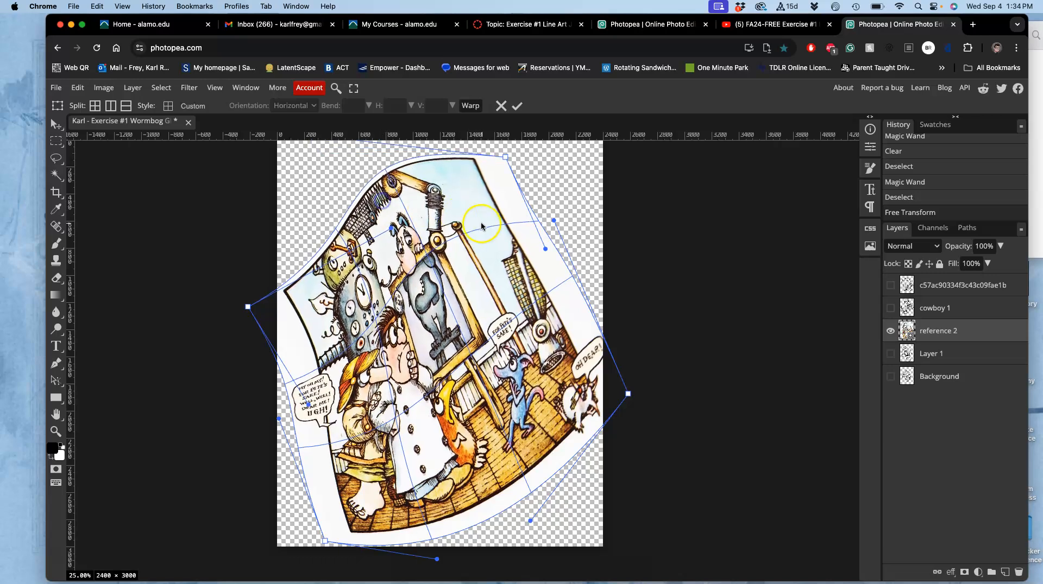
drag(493, 223, 525, 210)
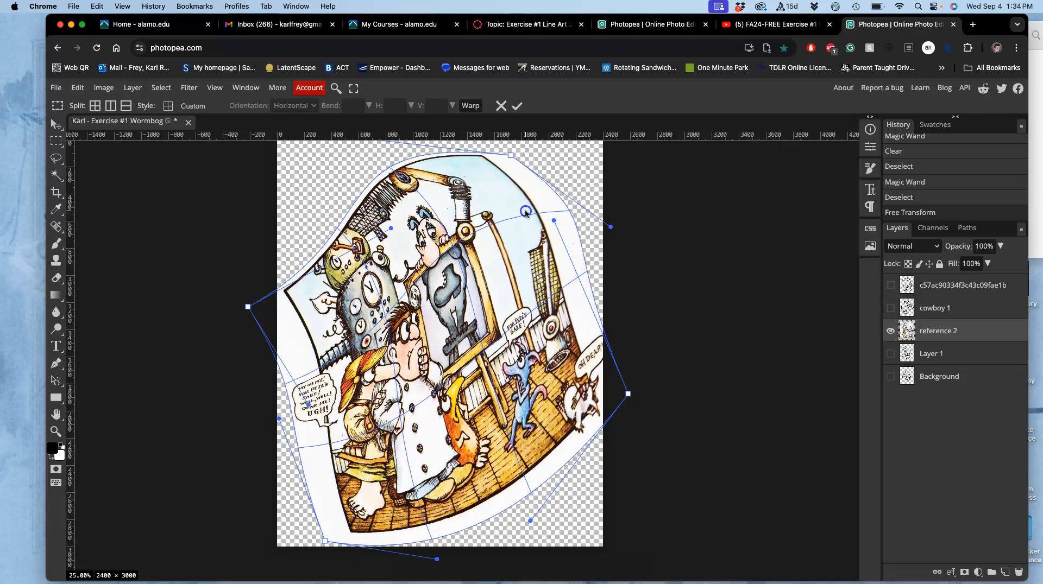
drag(337, 292, 337, 287)
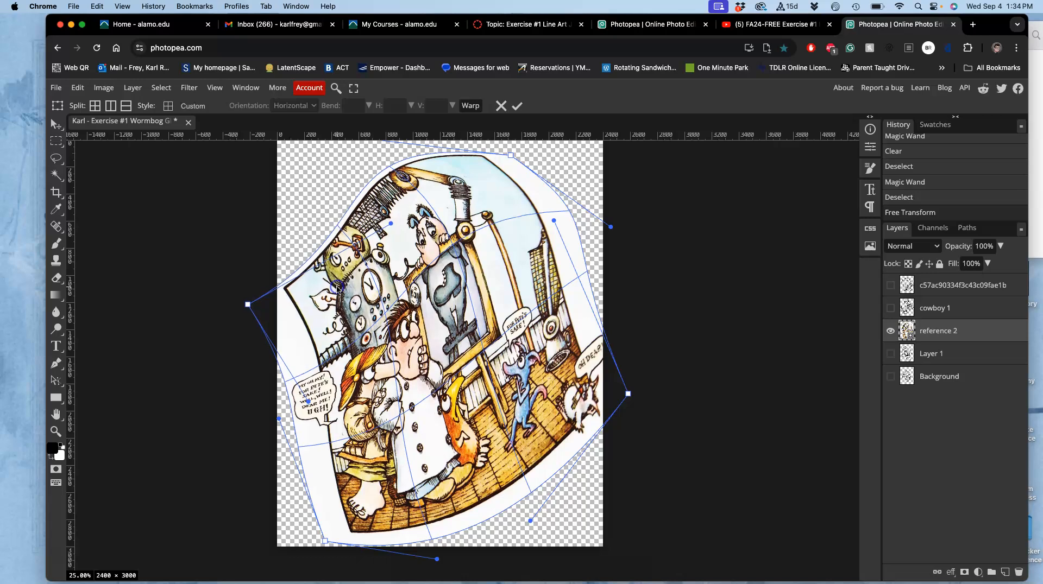
key(Return)
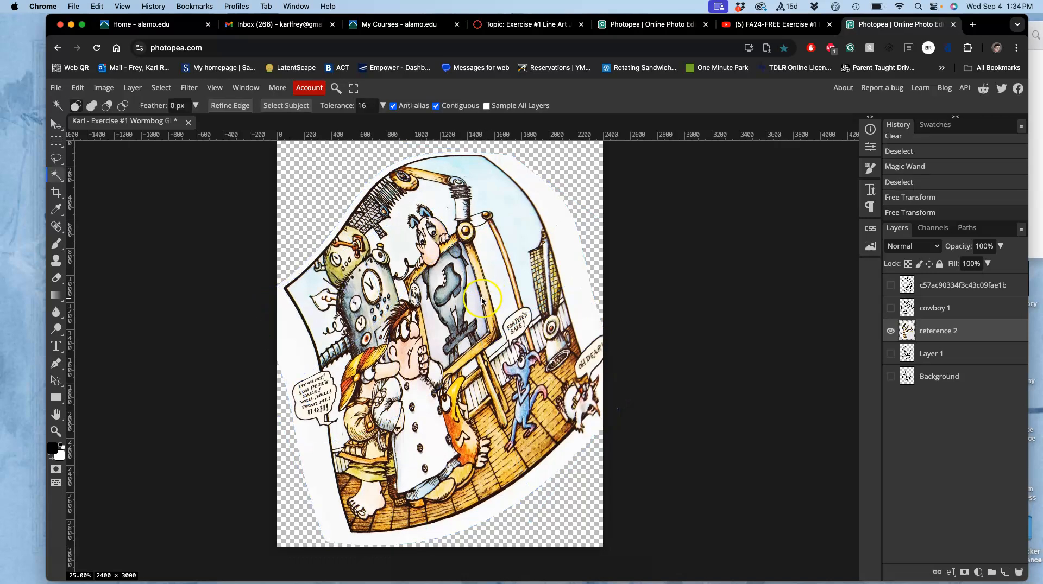
right_click(921, 333)
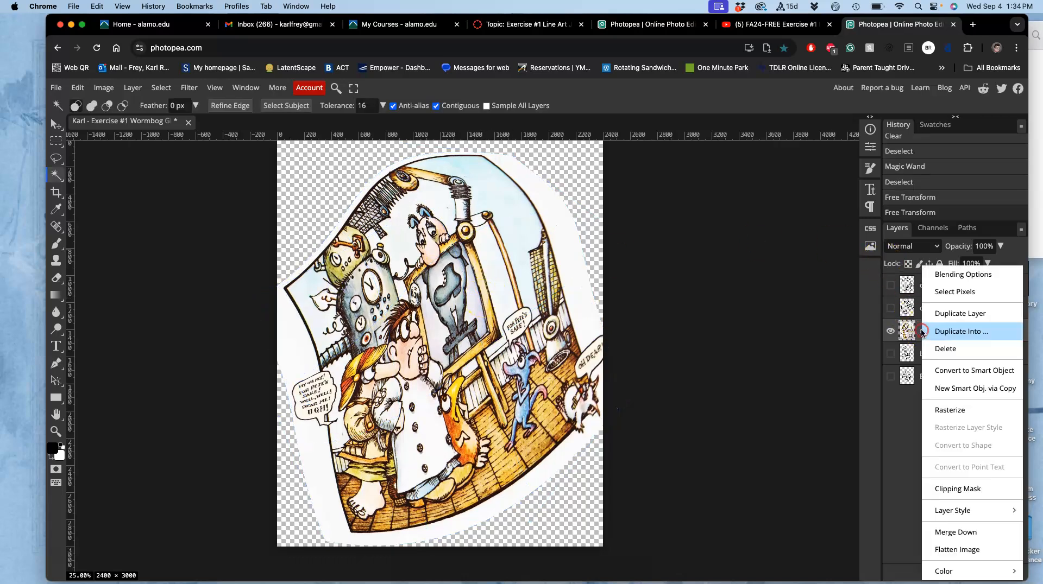
click(940, 415)
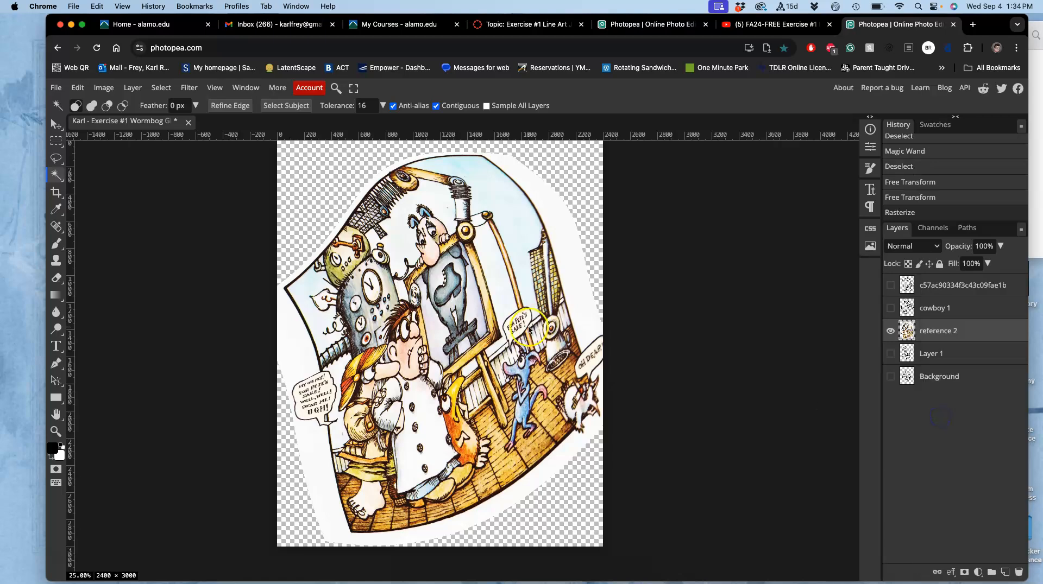
Apply Levels to reference 2 with input black at 120 and input white at 141 for hard, high-contrast lines
scroll(389, 281, up, 1)
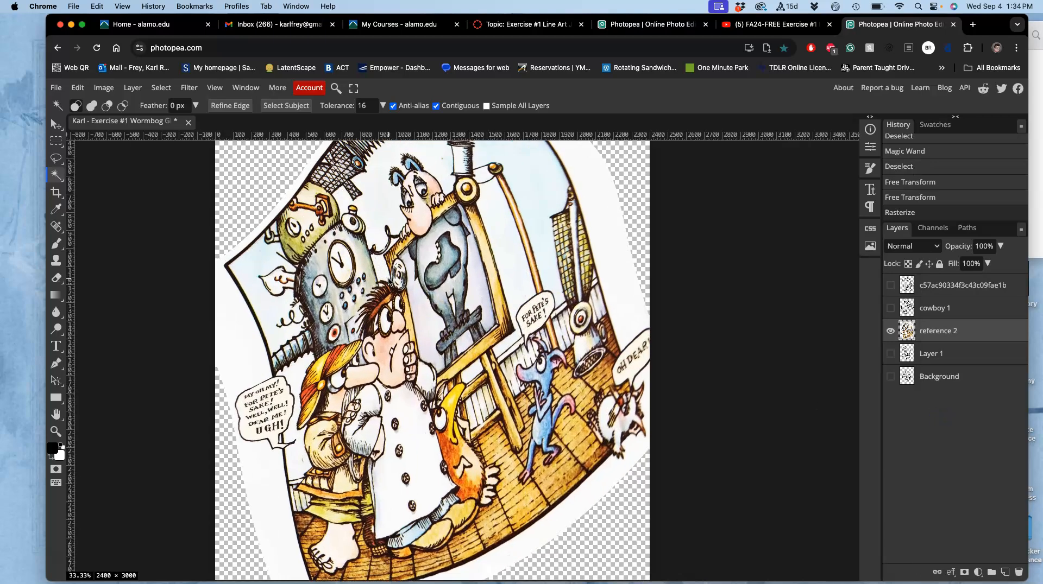
scroll(389, 281, up, 3)
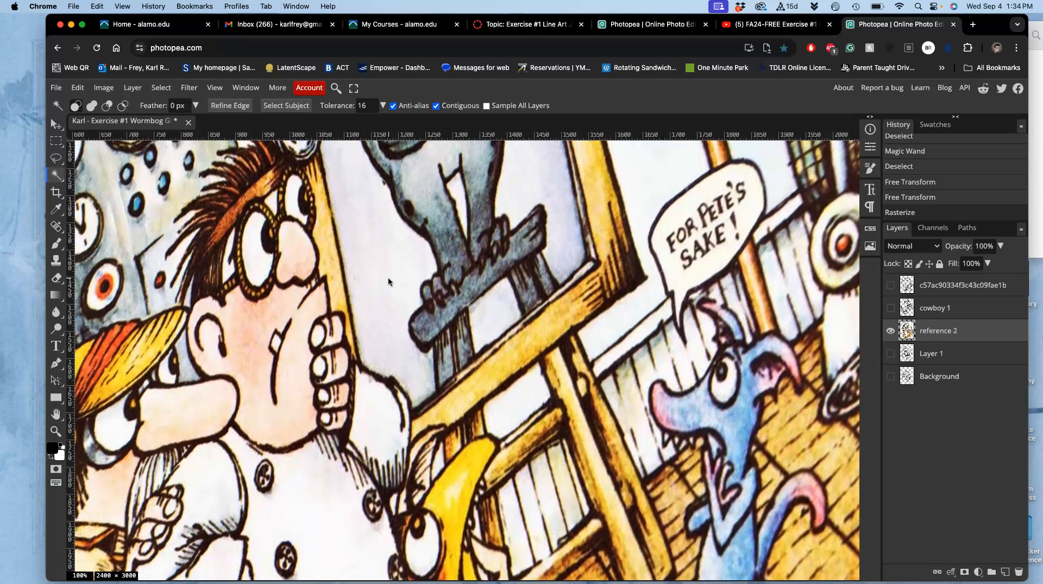
scroll(388, 282, down, 3)
scroll(387, 281, left, 2)
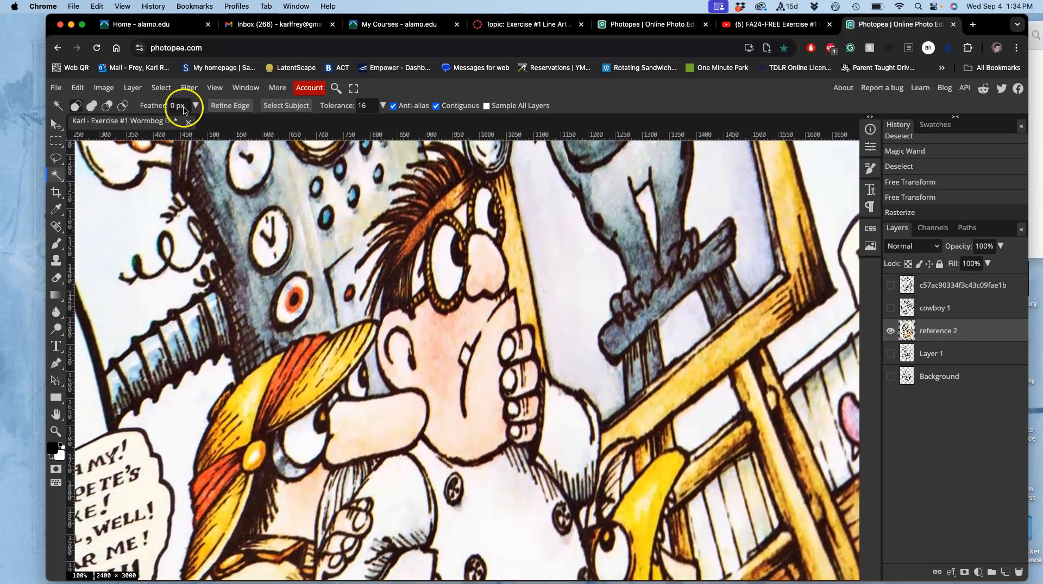
click(107, 89)
mouse_move(144, 123)
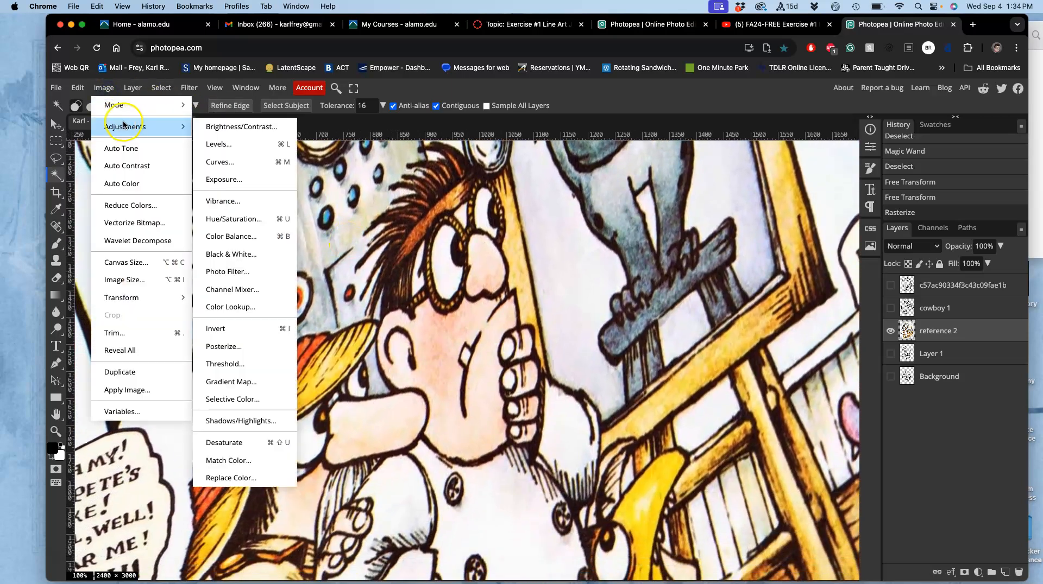
click(221, 144)
drag(616, 178, 567, 179)
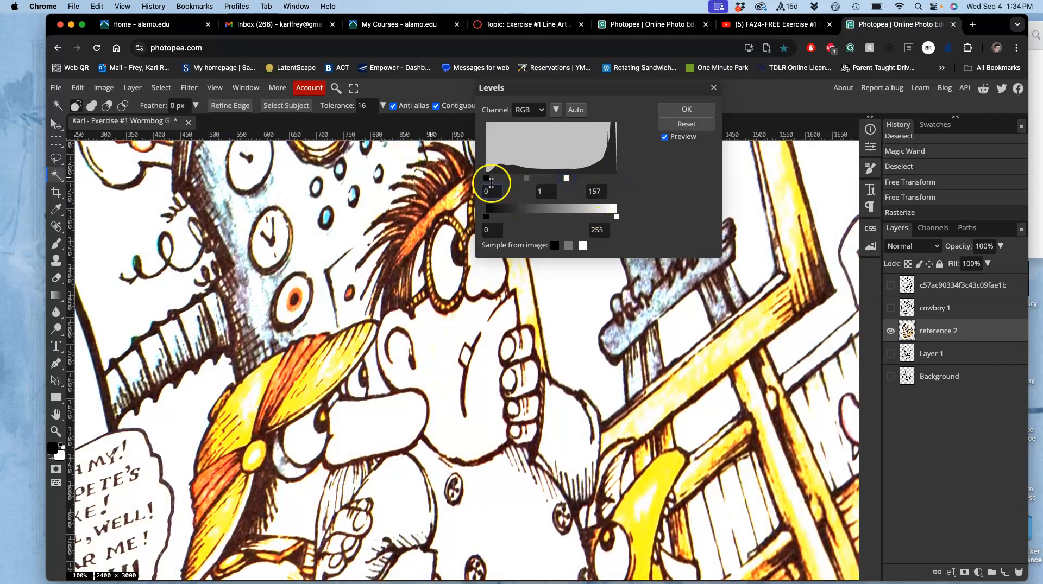
drag(486, 178, 559, 181)
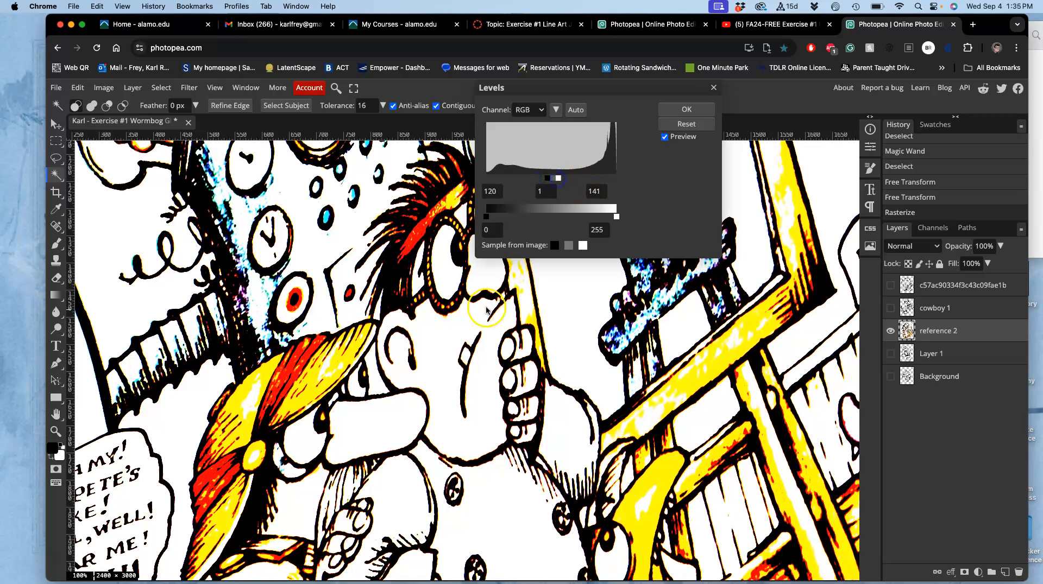
scroll(489, 321, down, 5)
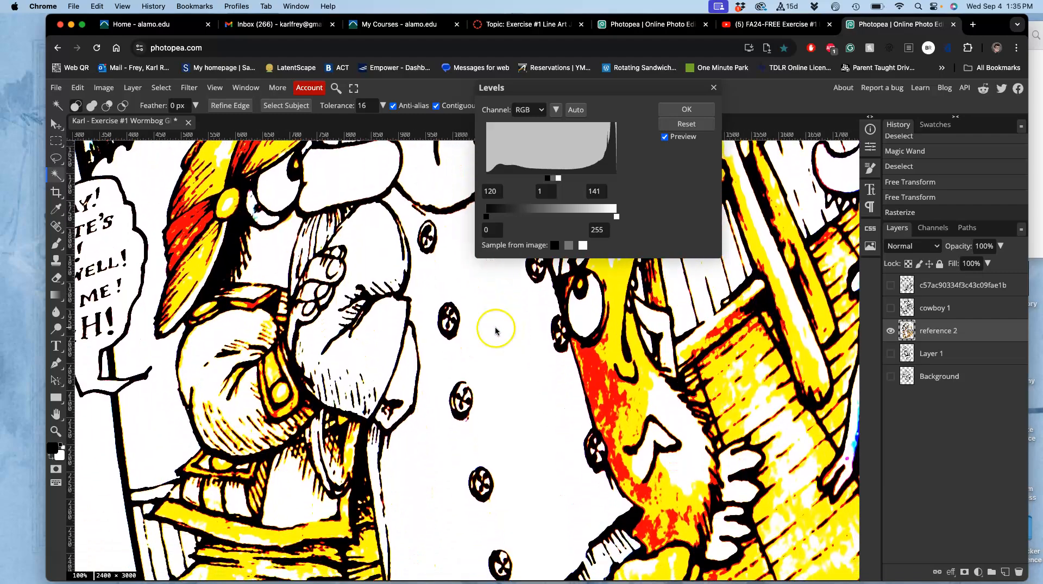
scroll(449, 412, right, 3)
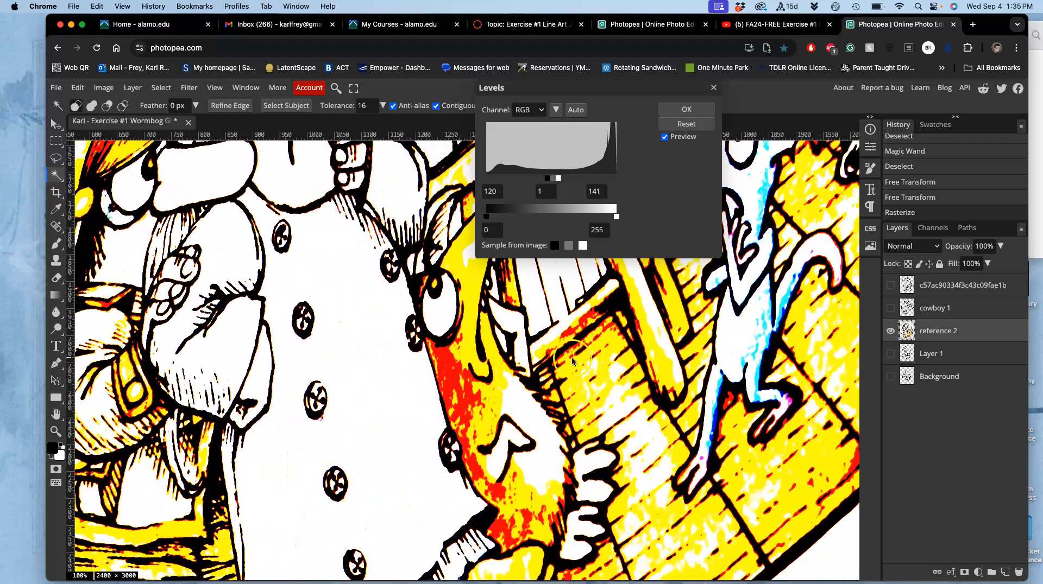
scroll(571, 361, up, 9)
scroll(572, 361, right, 3)
scroll(559, 377, left, 2)
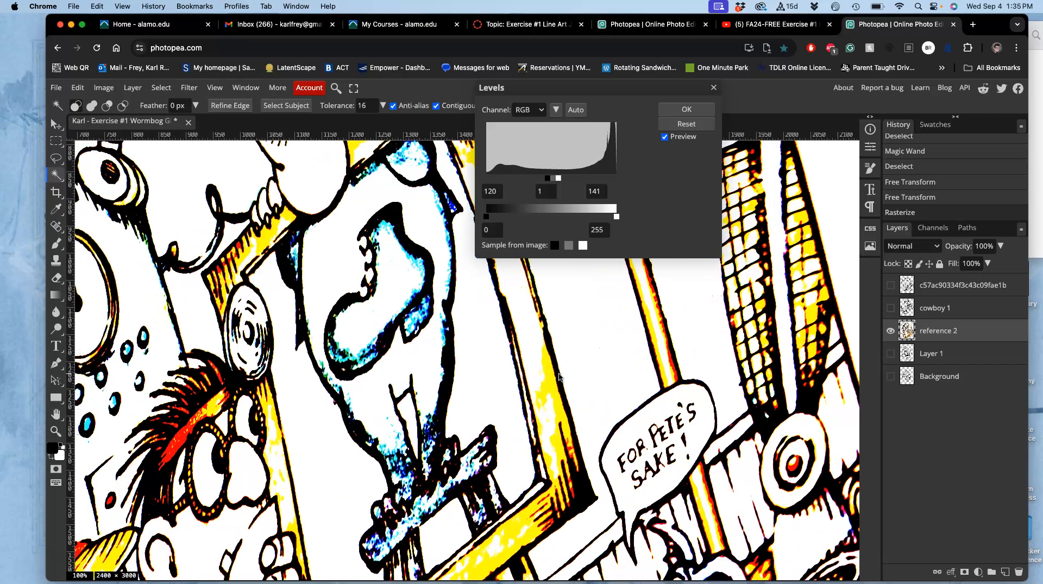
click(687, 110)
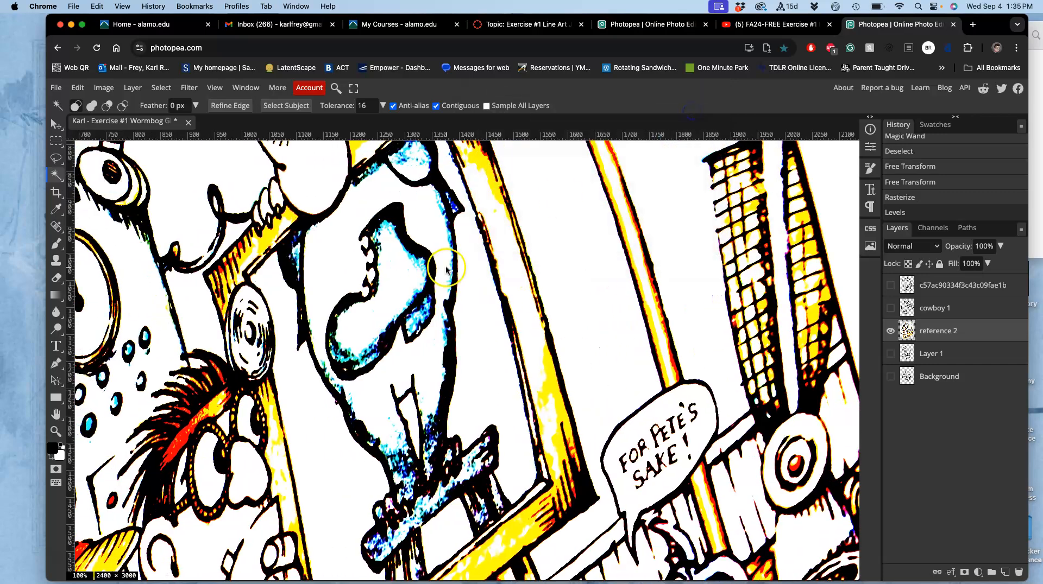
Magic Wand-select all black linework on reference 2 with Contiguous off, and hide the layer
scroll(452, 262, left, 3)
scroll(452, 261, left, 2)
scroll(452, 261, down, 1)
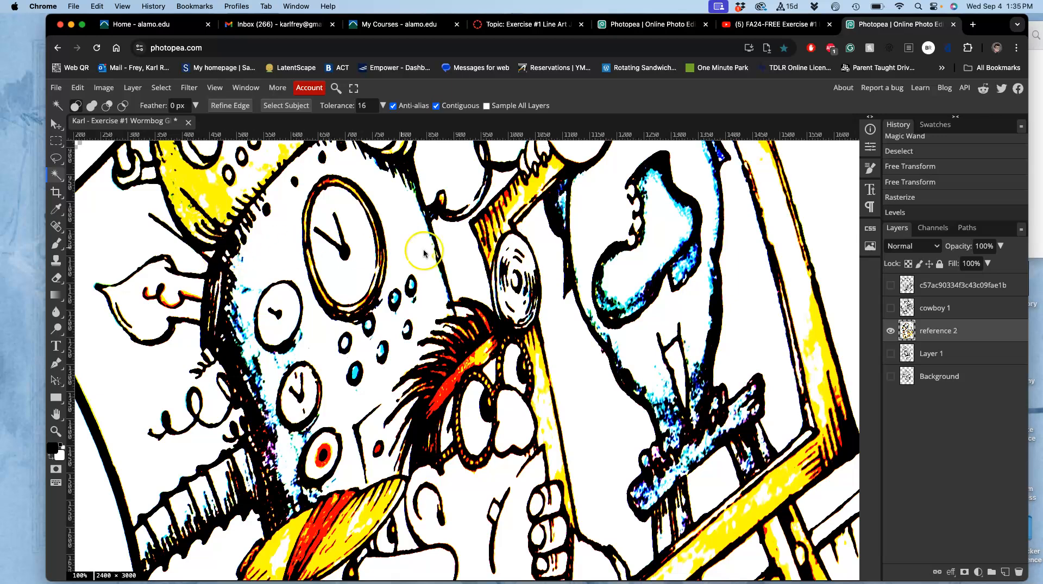
click(663, 162)
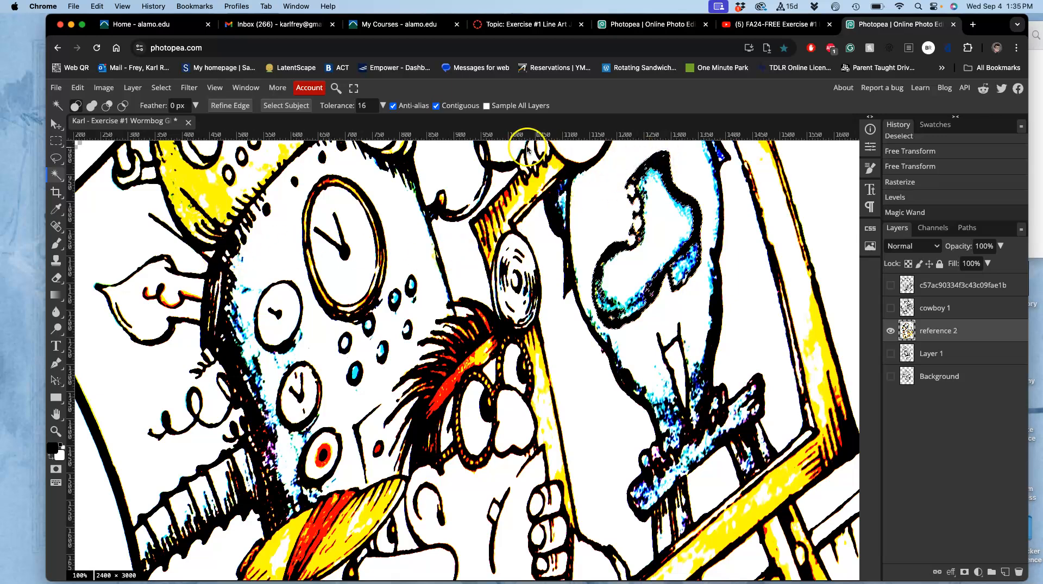
click(436, 106)
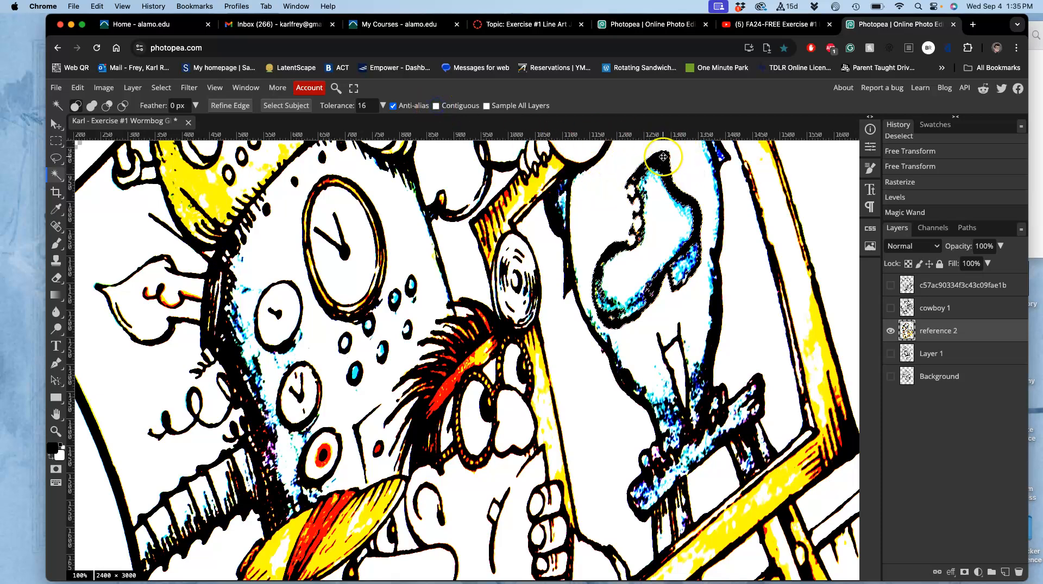
key(super+d)
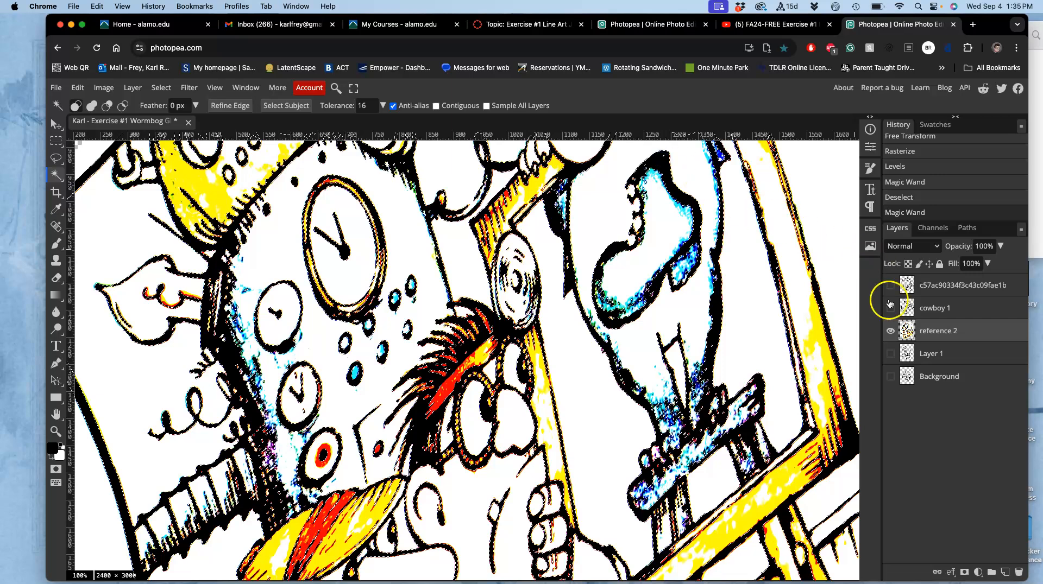
click(890, 333)
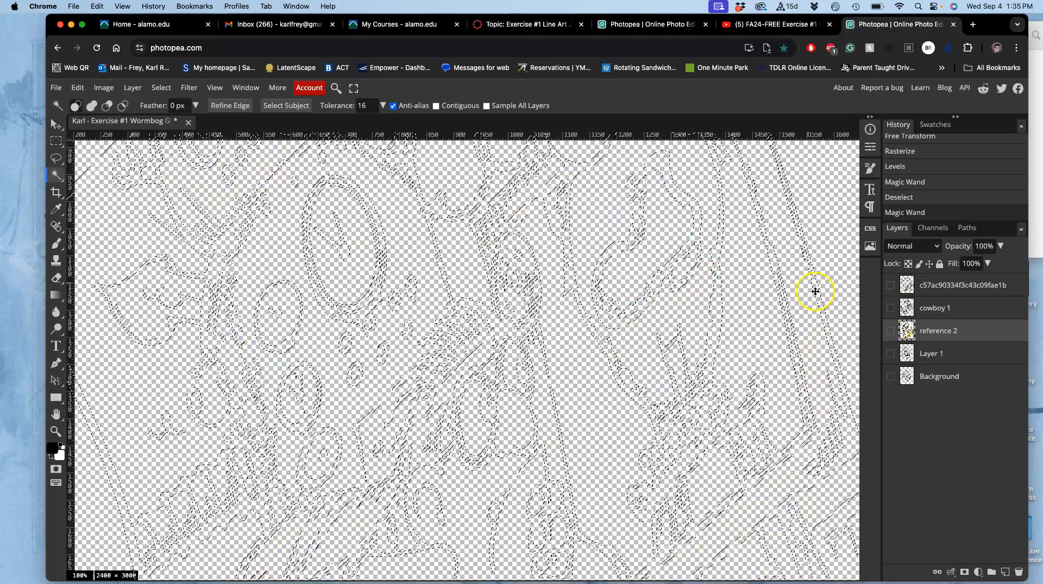
Show reference 2, invert the linework selection, delete everything except the black lines, and deselect
click(890, 331)
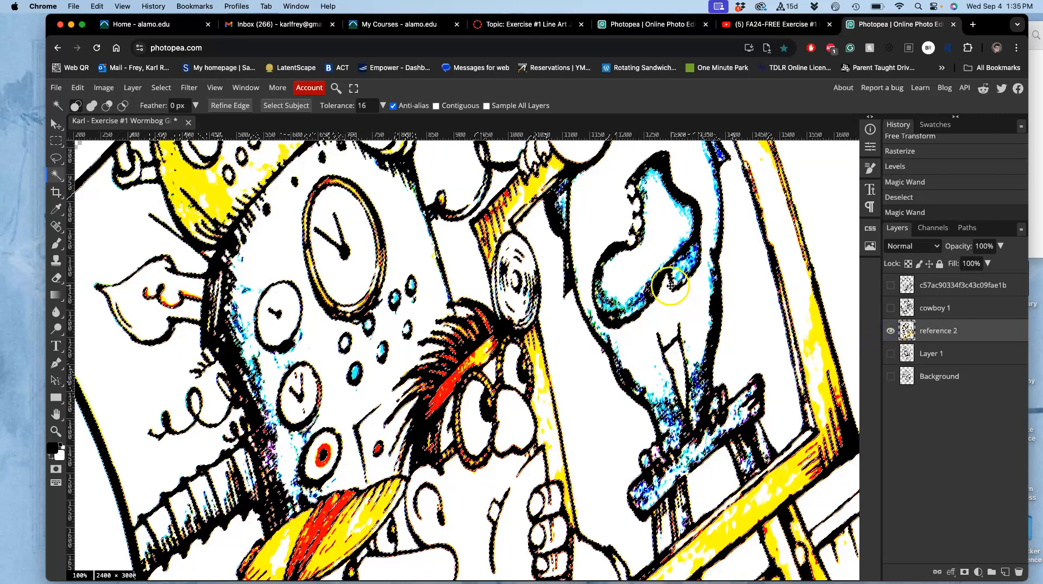
click(161, 88)
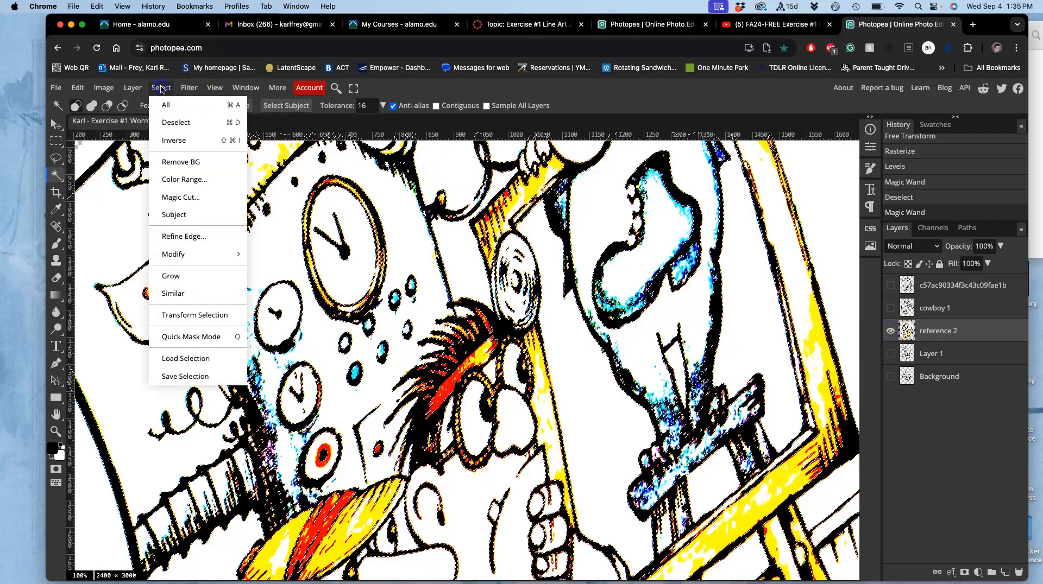
click(171, 141)
scroll(420, 273, down, 1)
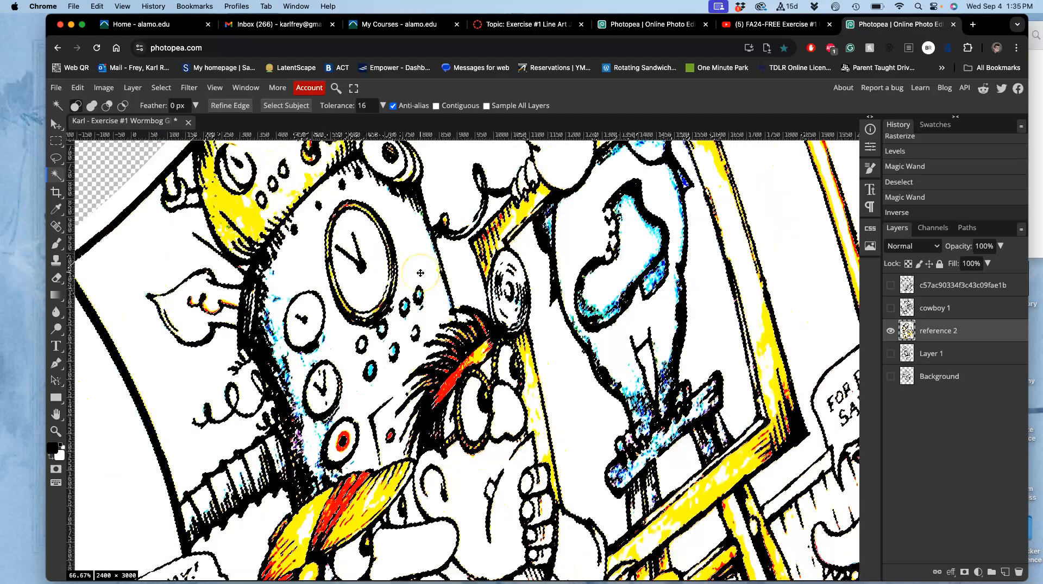
scroll(420, 273, down, 3)
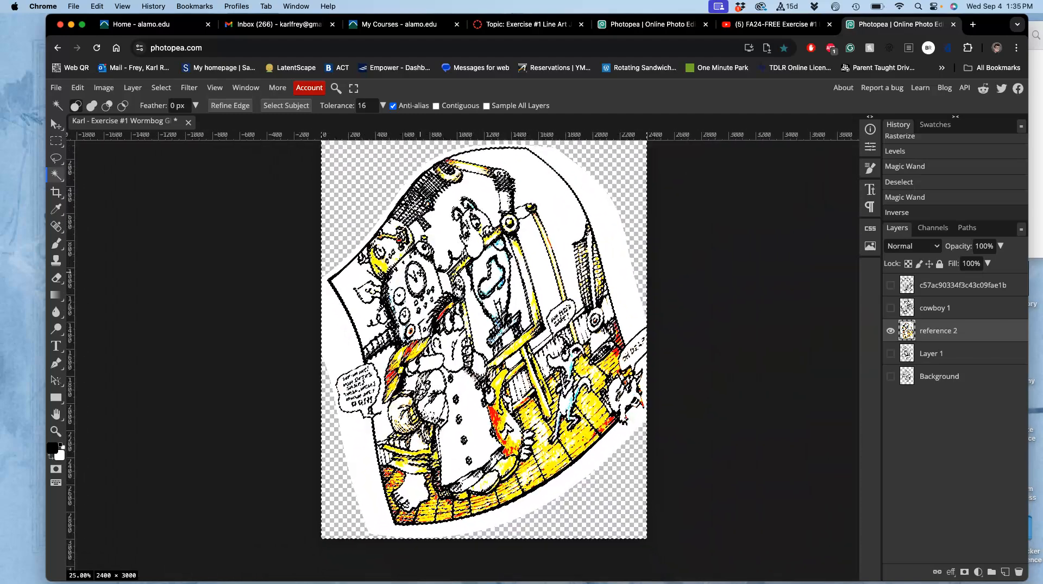
key(Delete)
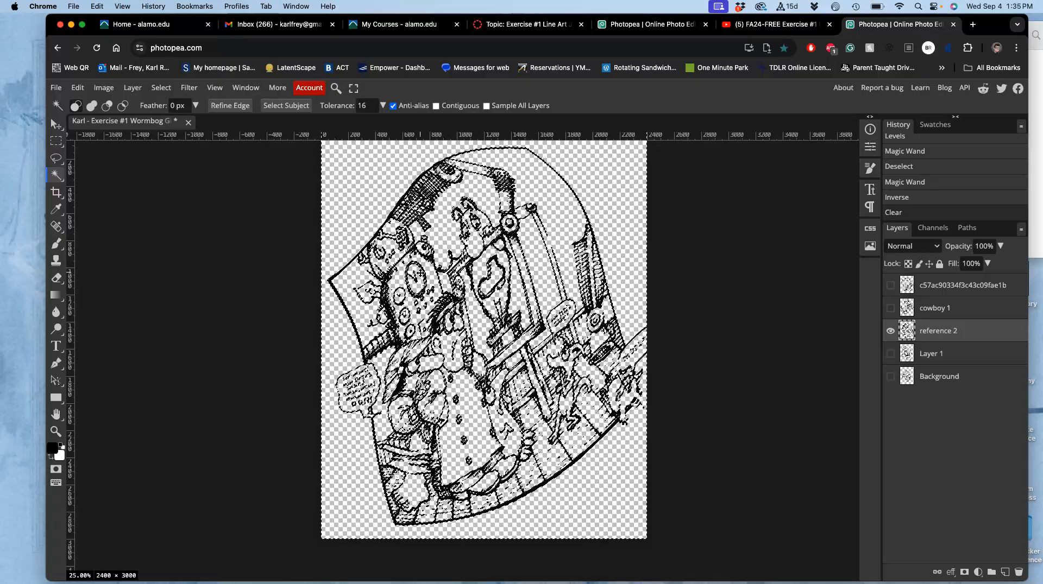
scroll(420, 273, up, 7)
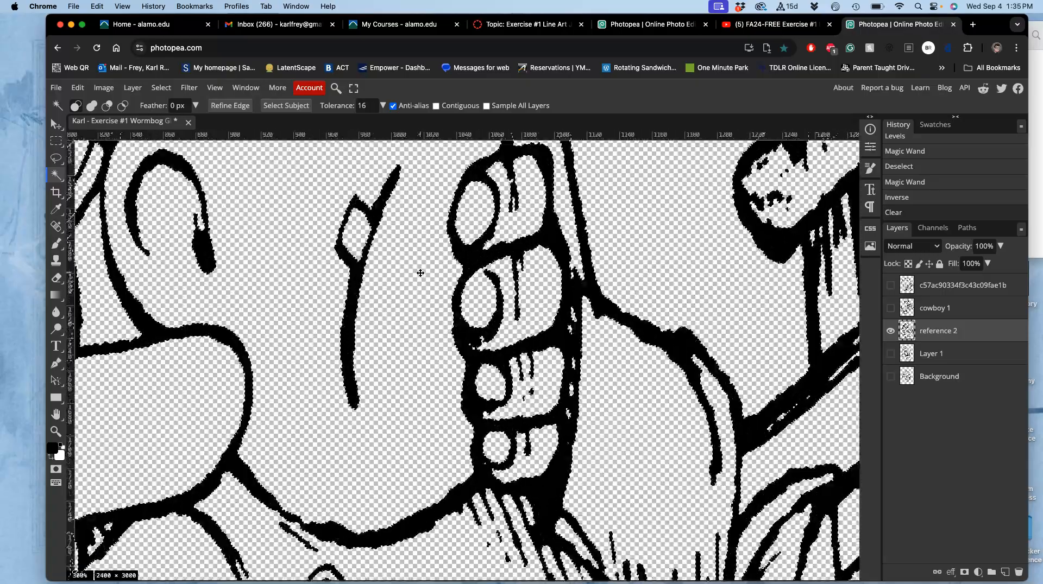
scroll(373, 287, left, 15)
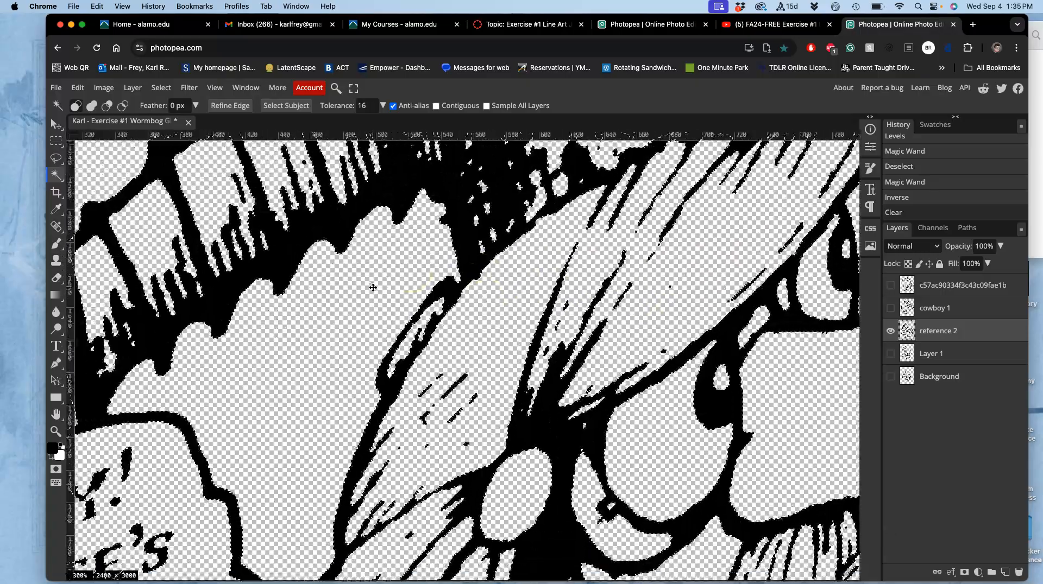
scroll(373, 286, down, 5)
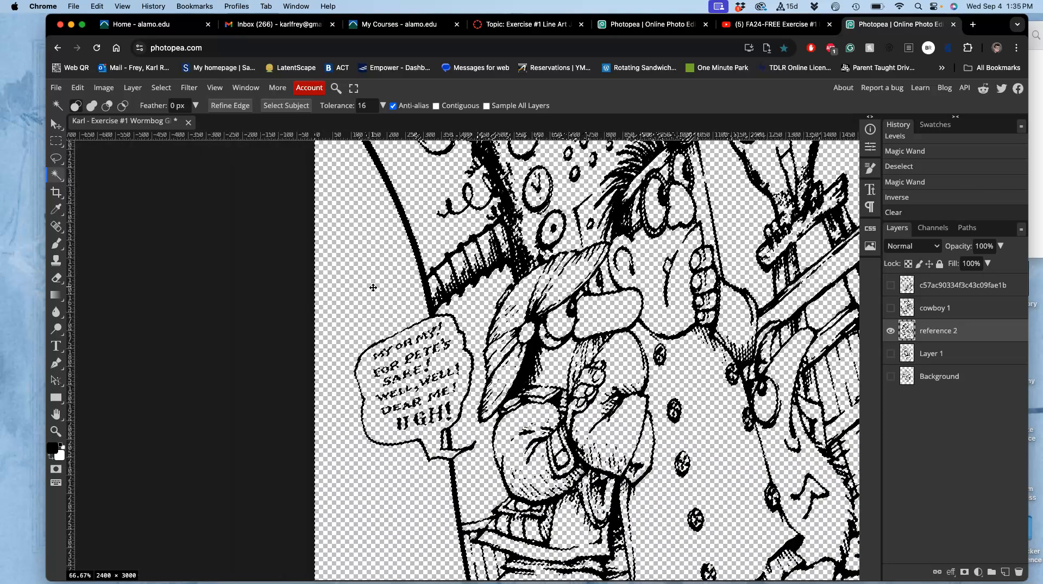
click(263, 256)
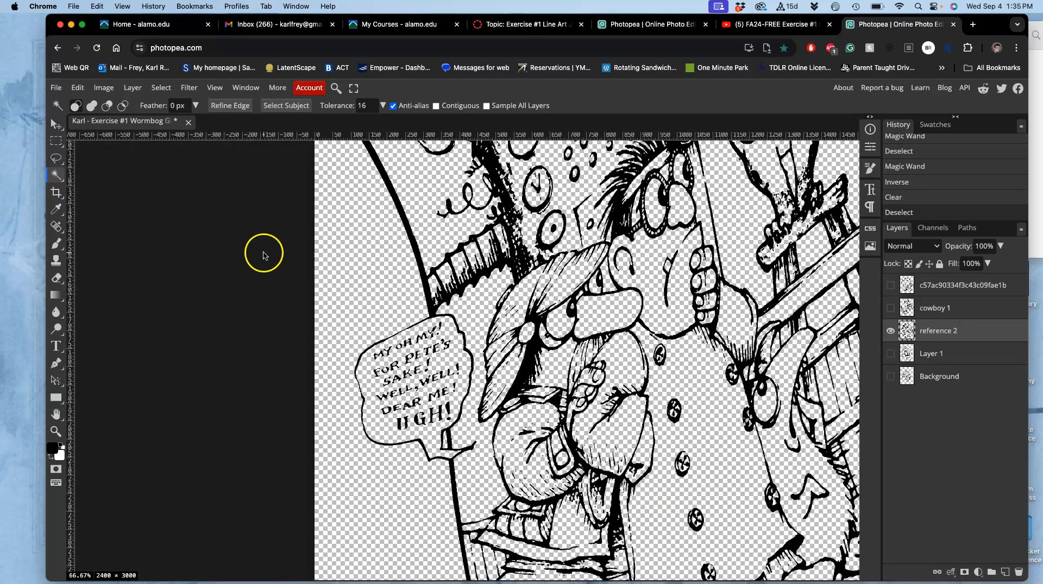
Lasso the "MY OH MY! FOR PETE'S SAKE!" speech bubble on reference 2, delete it and deselect
click(56, 158)
mouse_move(450, 314)
mouse_down()
mouse_move(389, 324)
mouse_move(365, 347)
mouse_move(344, 375)
mouse_move(363, 430)
mouse_up()
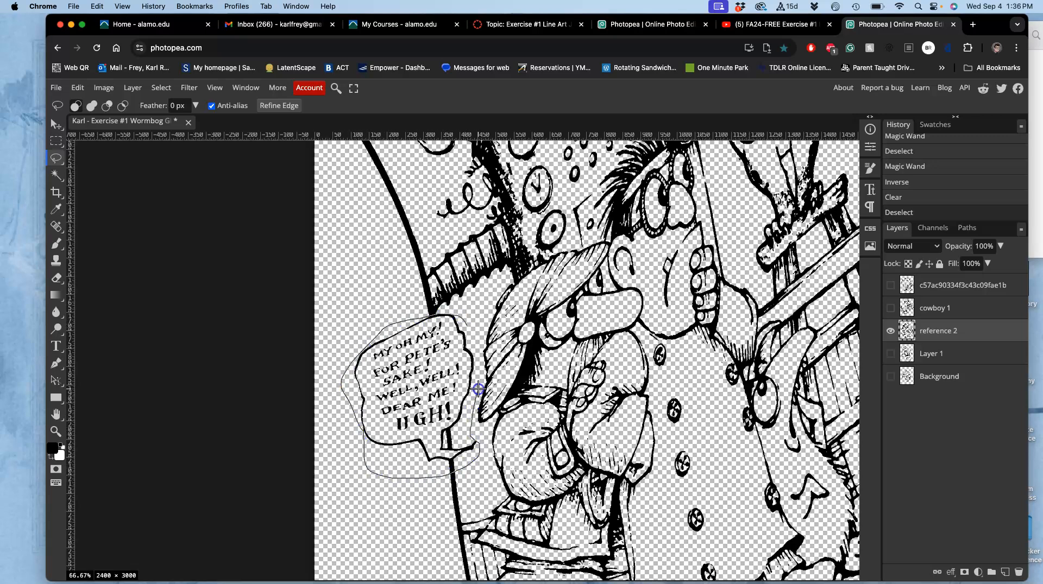
drag(478, 367, 473, 340)
key(Delete)
key(ctrl+d)
Lasso the eyes and hatched brow of the tall coated figure on reference 2 and delete them
scroll(589, 326, up, 3)
scroll(589, 326, right, 4)
mouse_move(586, 262)
mouse_down()
mouse_move(556, 215)
mouse_move(491, 280)
mouse_move(520, 332)
mouse_up()
drag(582, 275, 581, 274)
key(Delete)
key(ctrl+minus)
key(ctrl+minus)
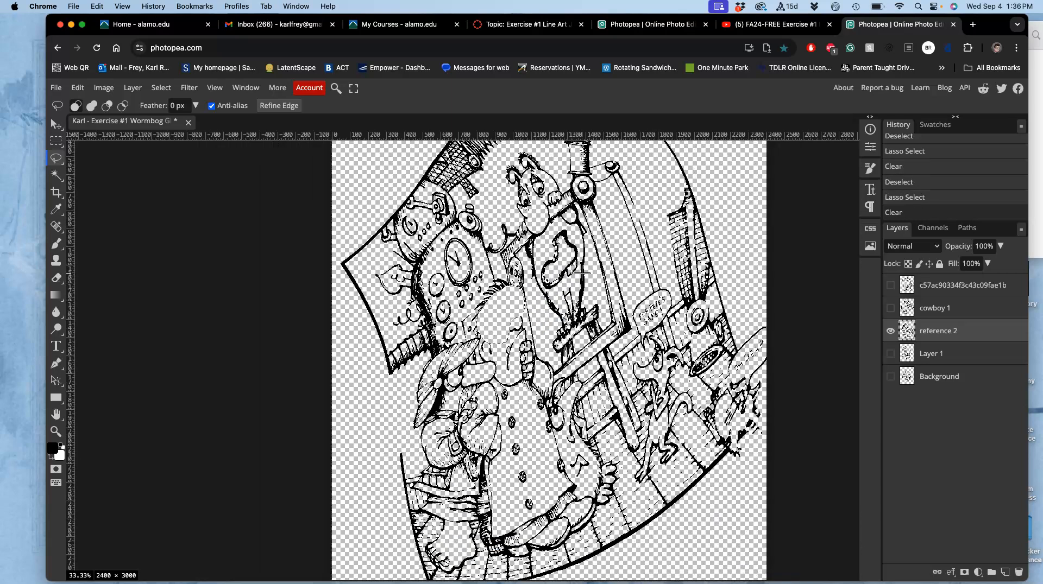
Lasso the small creature and cut-off speech bubble at the lower right of reference 2, delete them and deselect
scroll(582, 273, down, 2)
scroll(582, 273, right, 2)
mouse_move(693, 254)
mouse_down()
mouse_move(618, 358)
mouse_move(642, 441)
mouse_move(695, 452)
mouse_move(754, 315)
mouse_move(731, 243)
mouse_up()
key(Delete)
click(731, 242)
click(601, 272)
Lasso and delete part of the long coat and the creature's head near the top of reference 2, then deselect
mouse_move(520, 331)
mouse_down()
mouse_move(469, 367)
mouse_move(470, 442)
mouse_move(429, 464)
mouse_move(464, 497)
mouse_move(494, 466)
mouse_move(489, 352)
mouse_up()
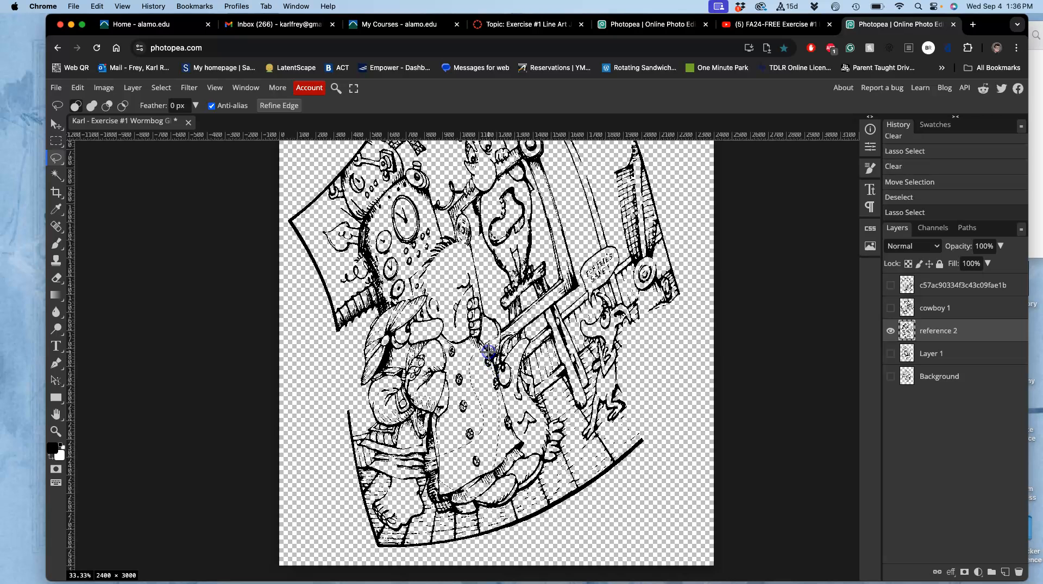
key(Delete)
scroll(489, 352, up, 3)
mouse_move(481, 204)
mouse_down()
mouse_move(437, 264)
mouse_move(413, 266)
mouse_move(445, 234)
mouse_move(482, 257)
mouse_move(536, 228)
mouse_move(481, 185)
mouse_up()
key(Delete)
click(551, 257)
Try erasing the curved floor border along the lower edge of reference 2 with a lasso selection
scroll(551, 258, down, 2)
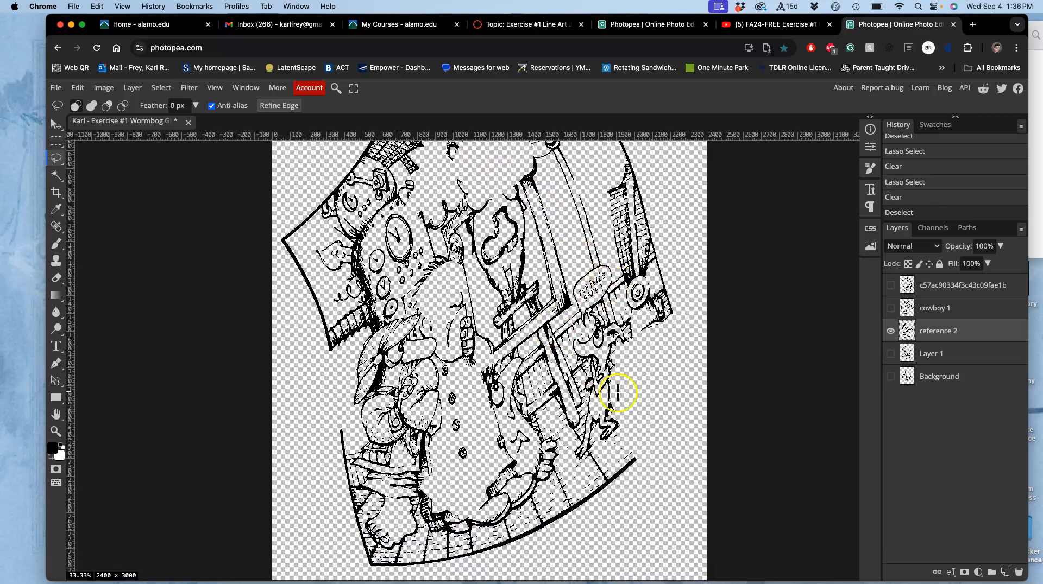
drag(637, 438, 544, 513)
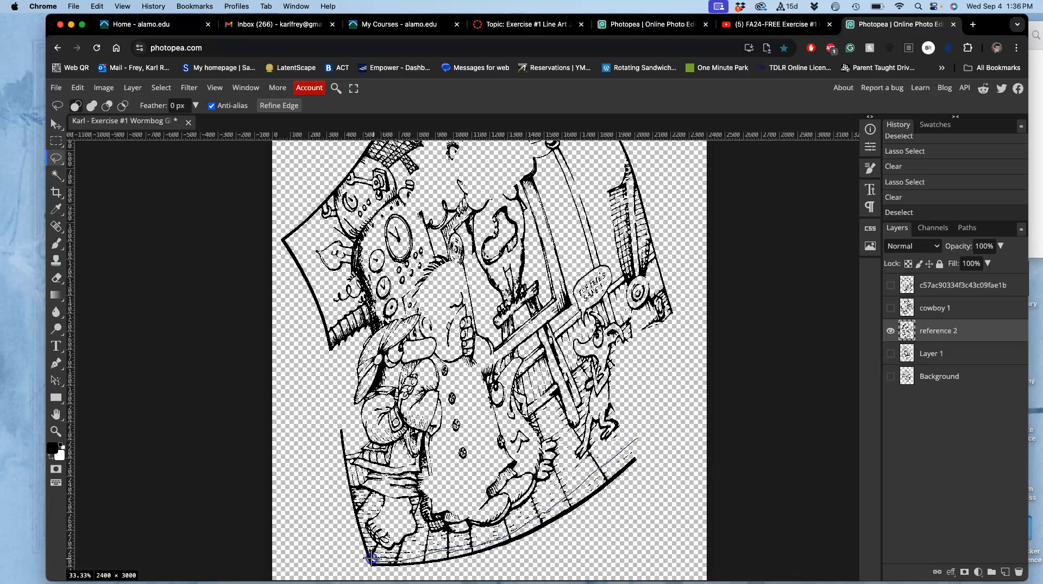
drag(328, 580, 663, 422)
key(Delete)
click(645, 455)
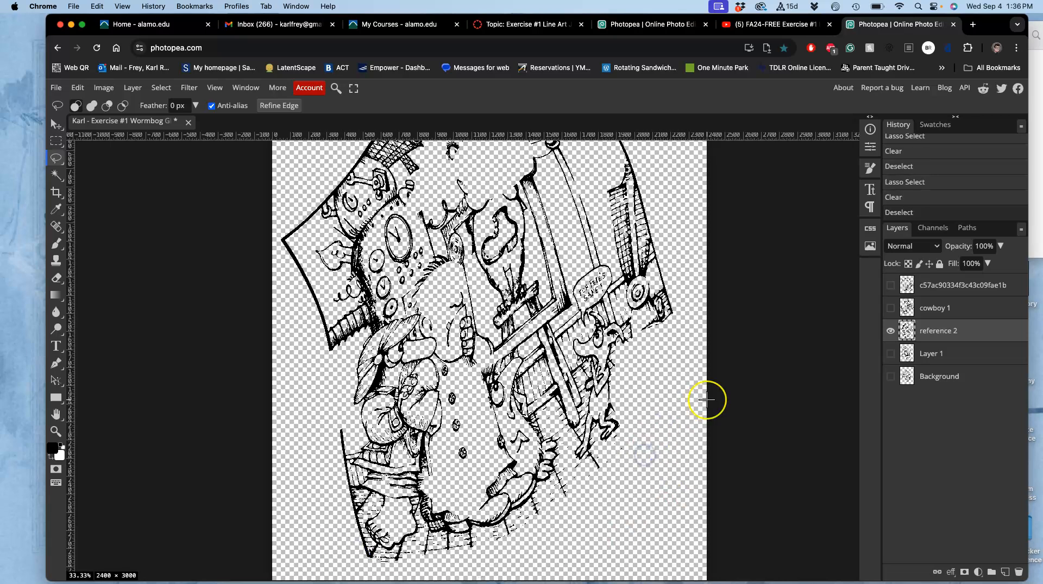
Undo the erasure of the curved floor border and deselect
scroll(707, 401, right, 1)
scroll(707, 400, down, 1)
key(ctrl+minus)
key(ctrl+z)
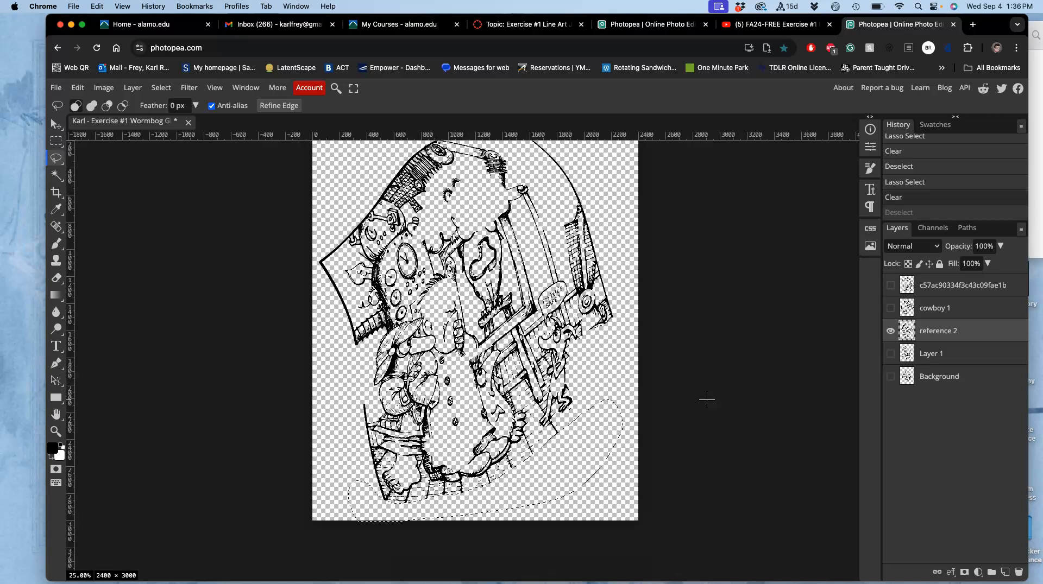
key(ctrl+z)
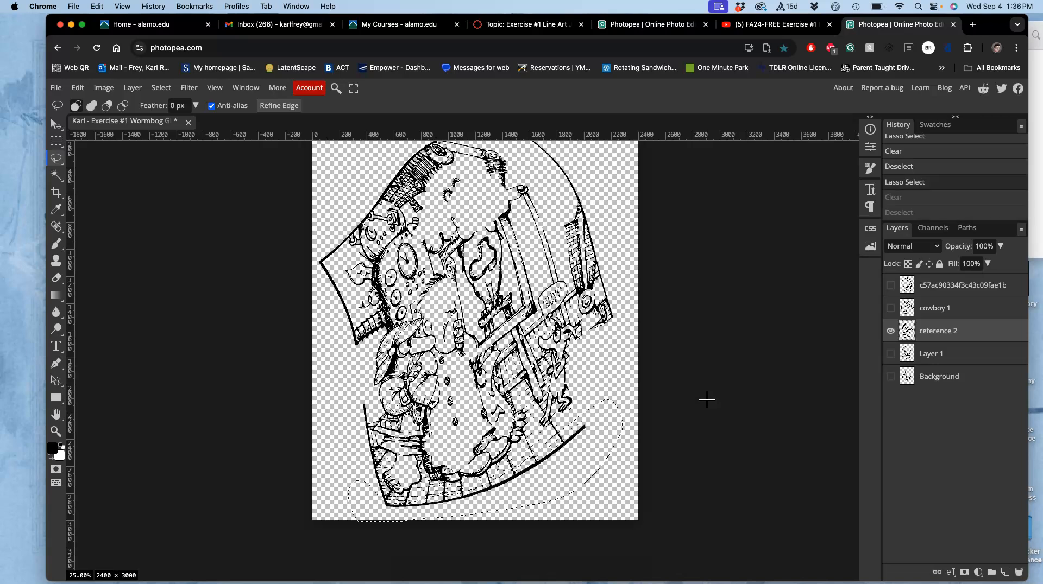
key(ctrl+d)
Show the cowboy 1 and c57ac90334f3c43c09fae1b layers together with reference 2
click(889, 309)
click(891, 285)
scroll(747, 323, right, 2)
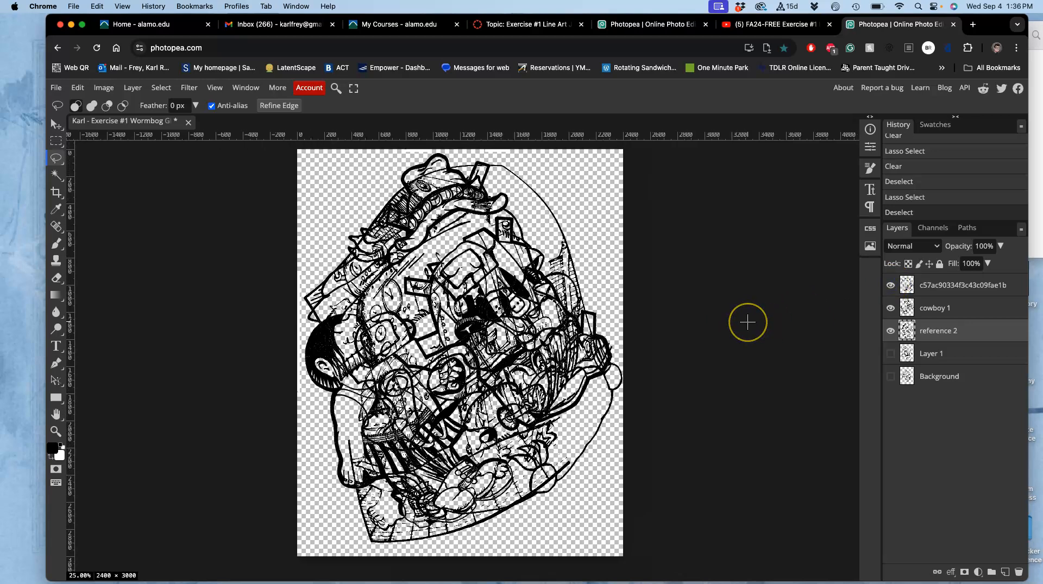
scroll(748, 323, right, 2)
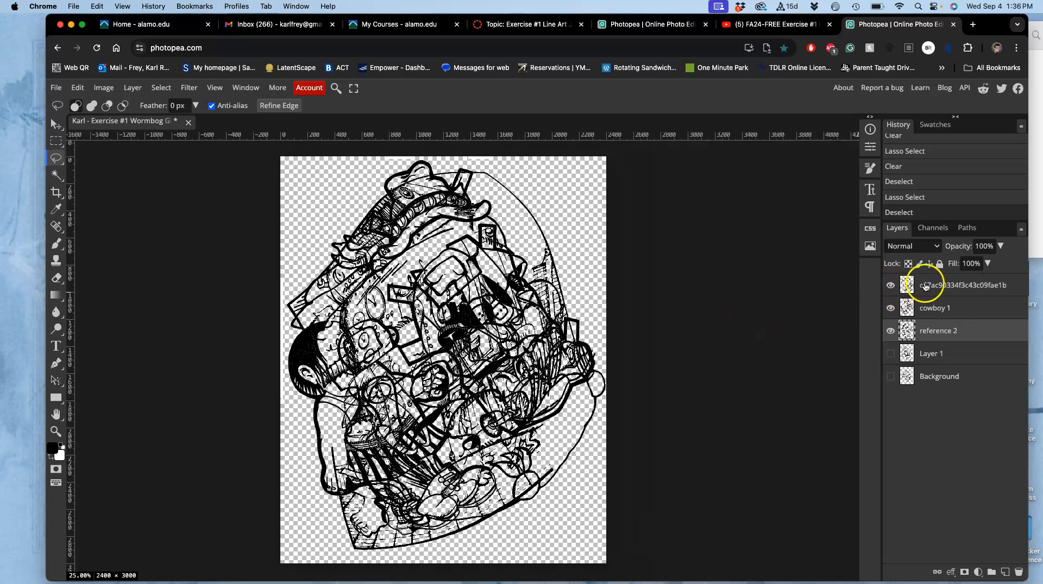
Toggle the visibility of c57ac90334f3c43c09fae1b and reference 2 to examine how the drawings overlap
click(926, 308)
click(924, 286)
click(890, 286)
click(890, 288)
click(889, 287)
click(889, 288)
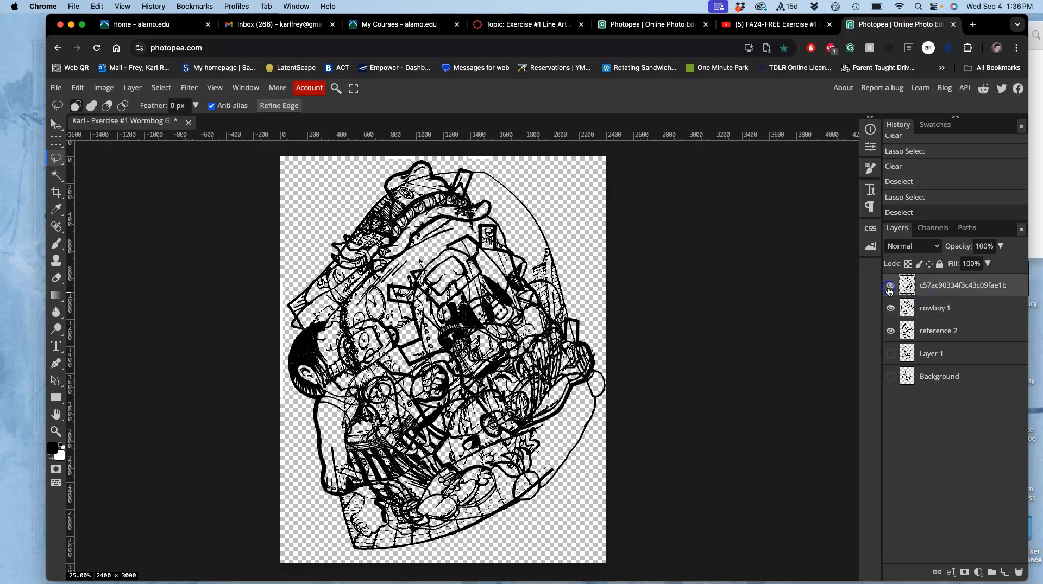
click(941, 335)
click(890, 331)
click(890, 331)
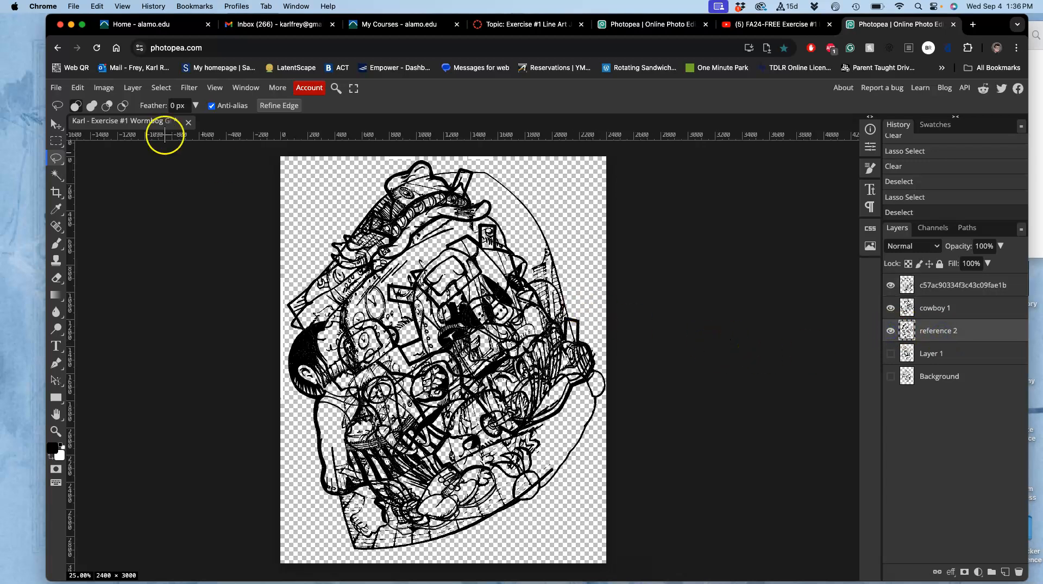
Flip reference 2 horizontally with Free Transform, rotate it very slightly and apply the transformation
click(75, 87)
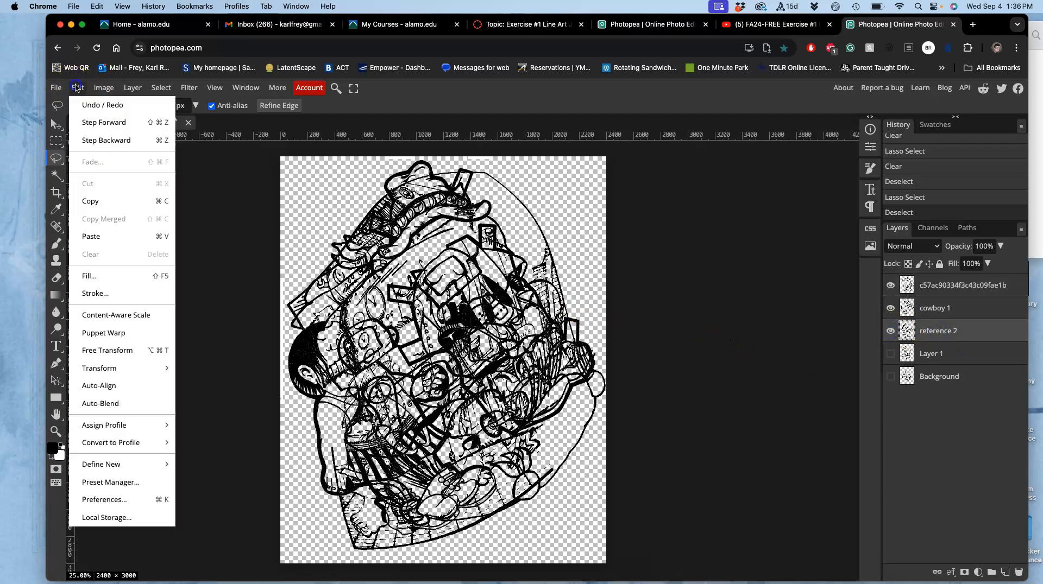
click(124, 346)
right_click(412, 305)
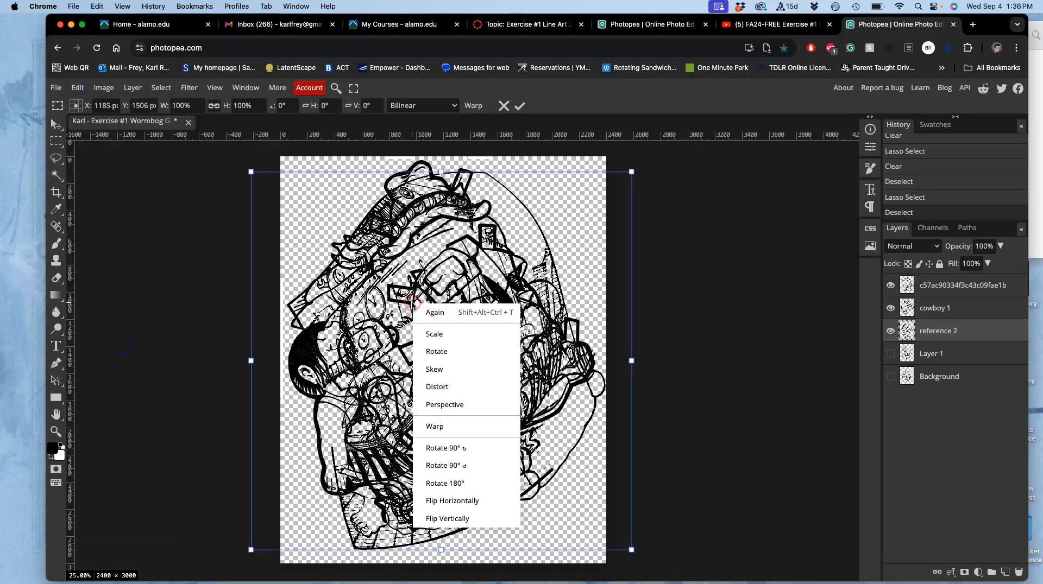
click(437, 500)
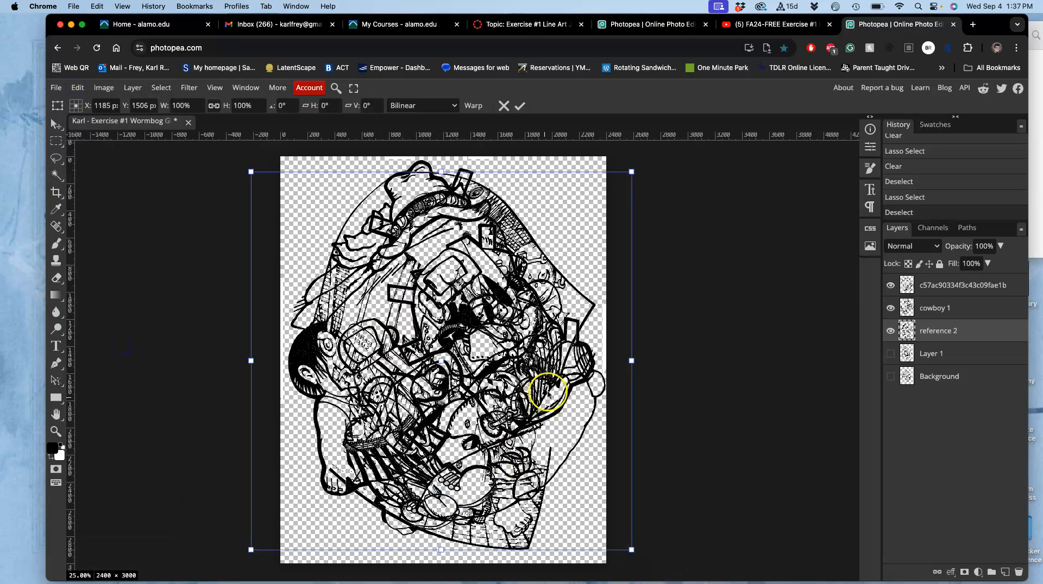
mouse_move(639, 168)
mouse_down()
mouse_move(636, 155)
mouse_move(649, 166)
mouse_up()
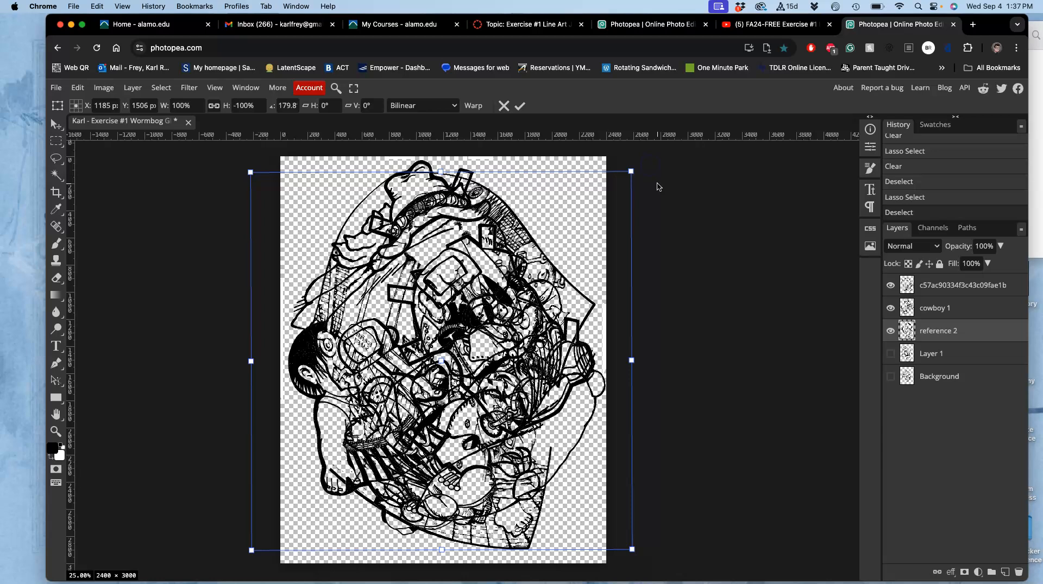
key(Return)
Hide reference 2, cowboy 1 and c57ac90334f3c43c09fae1b, and show only Layer 1
scroll(643, 198, down, 2)
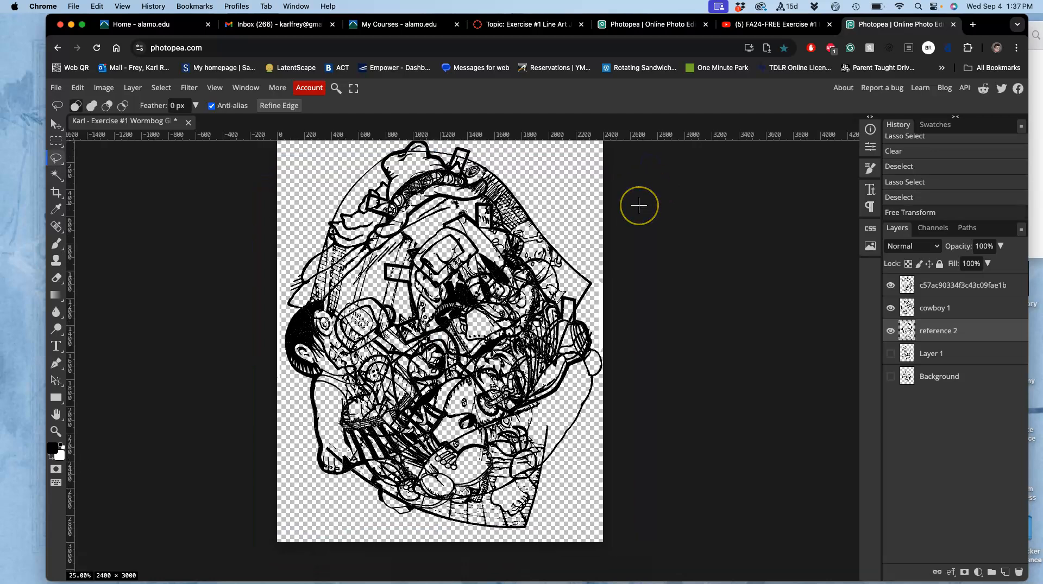
click(890, 331)
click(891, 309)
click(891, 286)
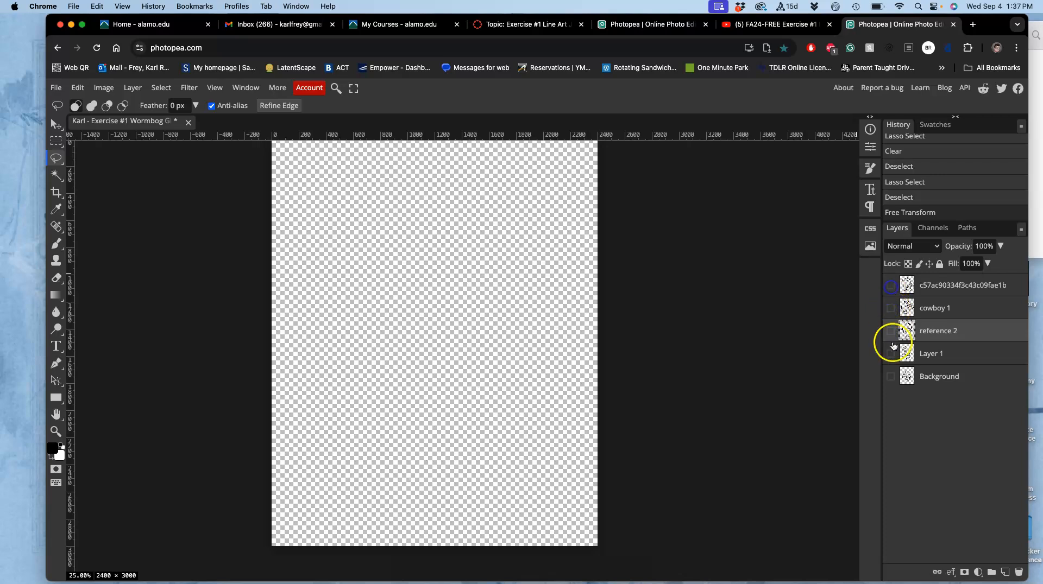
click(891, 354)
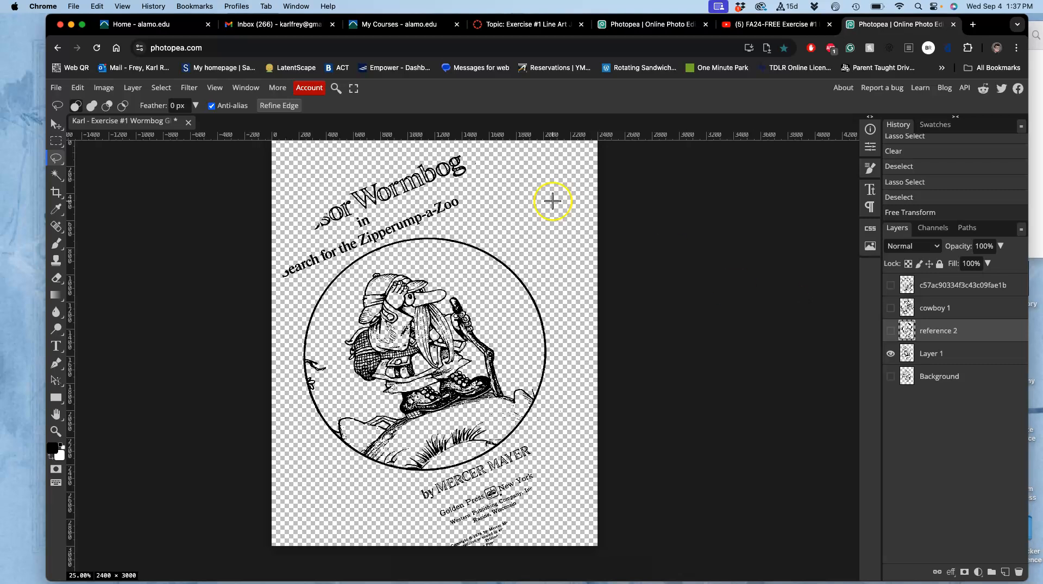
Lasso the Wormbog title text above the circle and delete it from Layer 1
drag(459, 230, 416, 233)
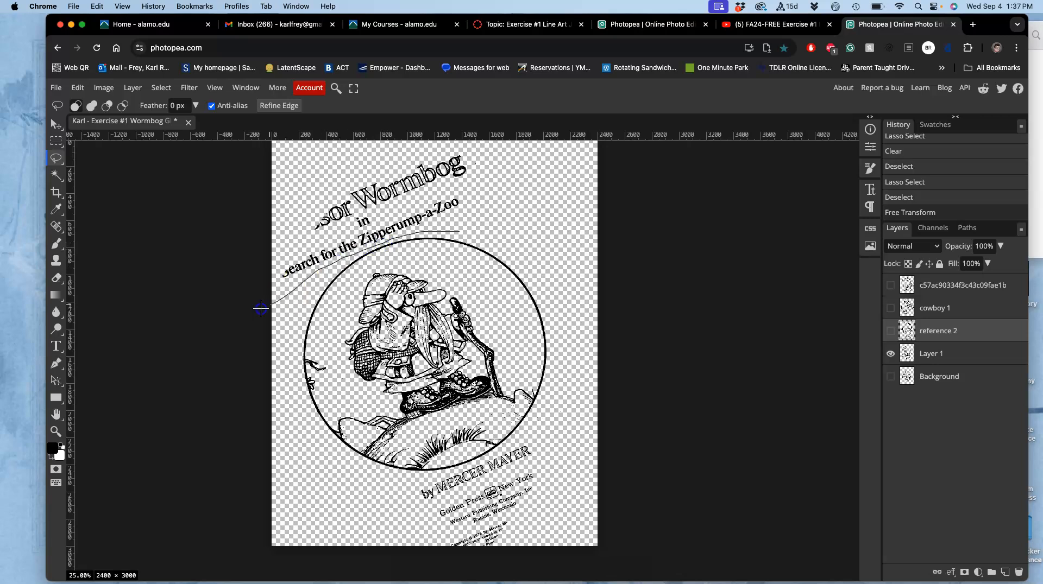
mouse_move(231, 272)
mouse_down()
mouse_move(328, 135)
mouse_move(492, 216)
mouse_up()
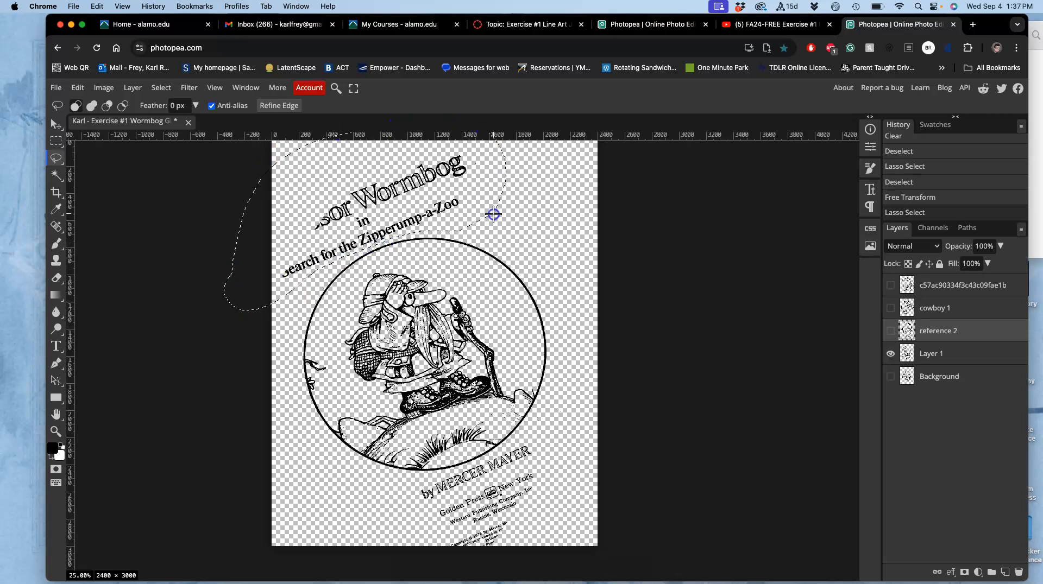
click(966, 362)
key(Delete)
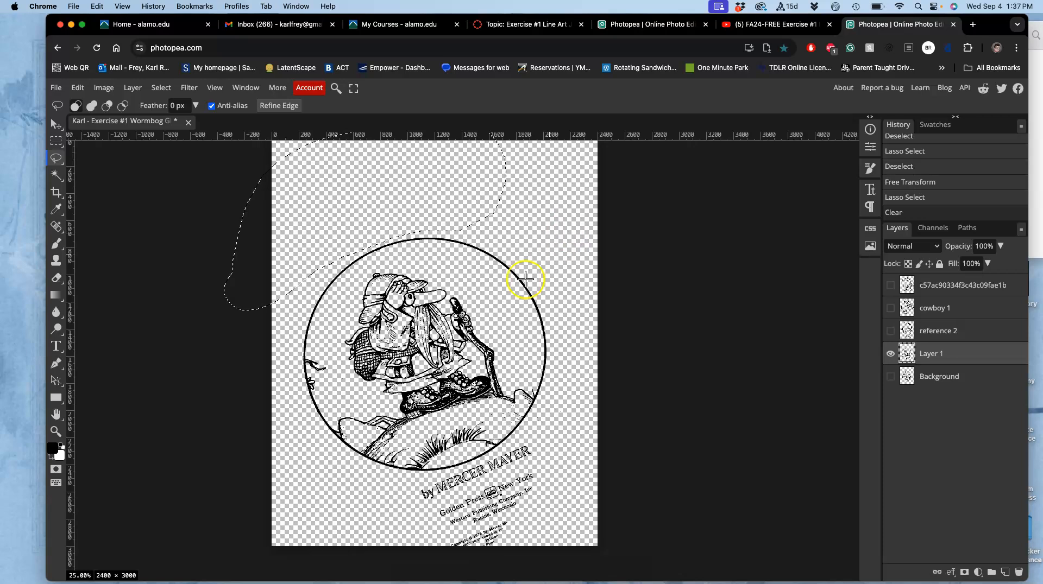
Lasso the author and publisher text below the circle on Layer 1, delete it and deselect
scroll(477, 302, down, 2)
mouse_move(560, 379)
mouse_down()
mouse_move(423, 440)
mouse_move(397, 466)
mouse_move(455, 550)
mouse_move(577, 487)
mouse_move(584, 426)
mouse_up()
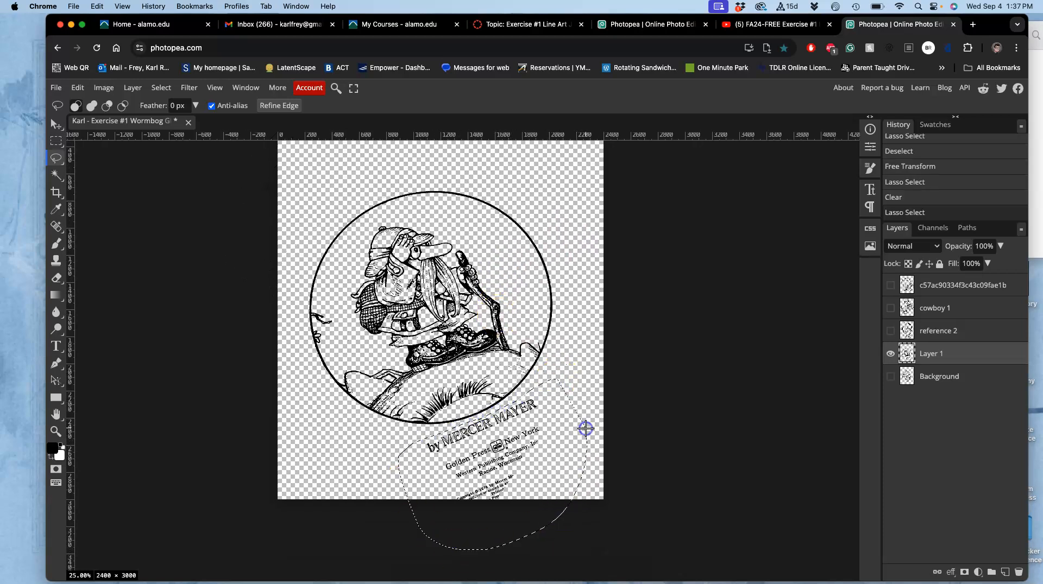
key(Delete)
click(543, 436)
Lasso the hiker's eyes and the nearby face lines on Layer 1, delete them and deselect
scroll(543, 436, up, 5)
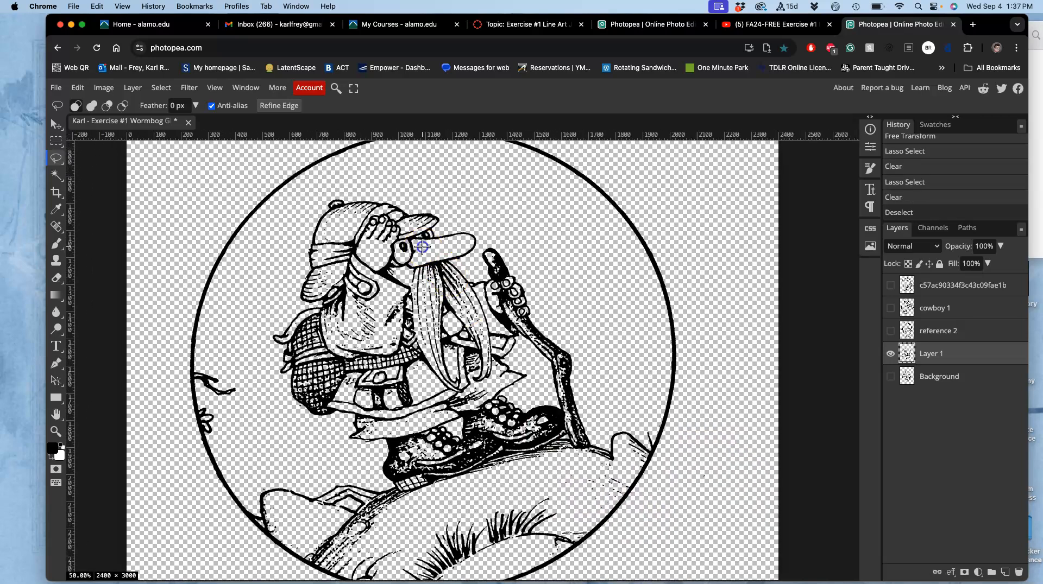
drag(417, 258, 417, 259)
key(Delete)
click(425, 414)
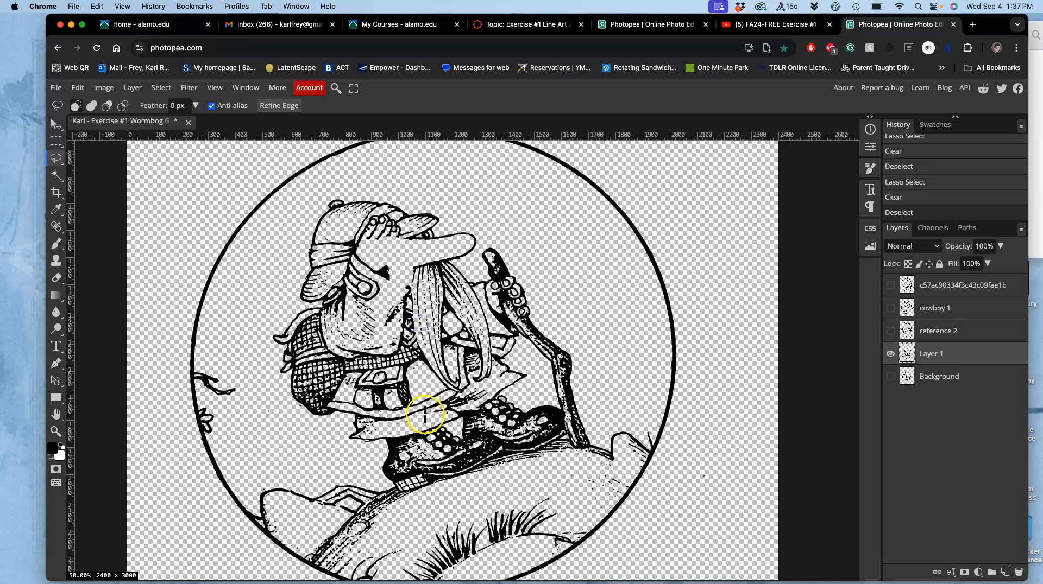
scroll(424, 414, down, 3)
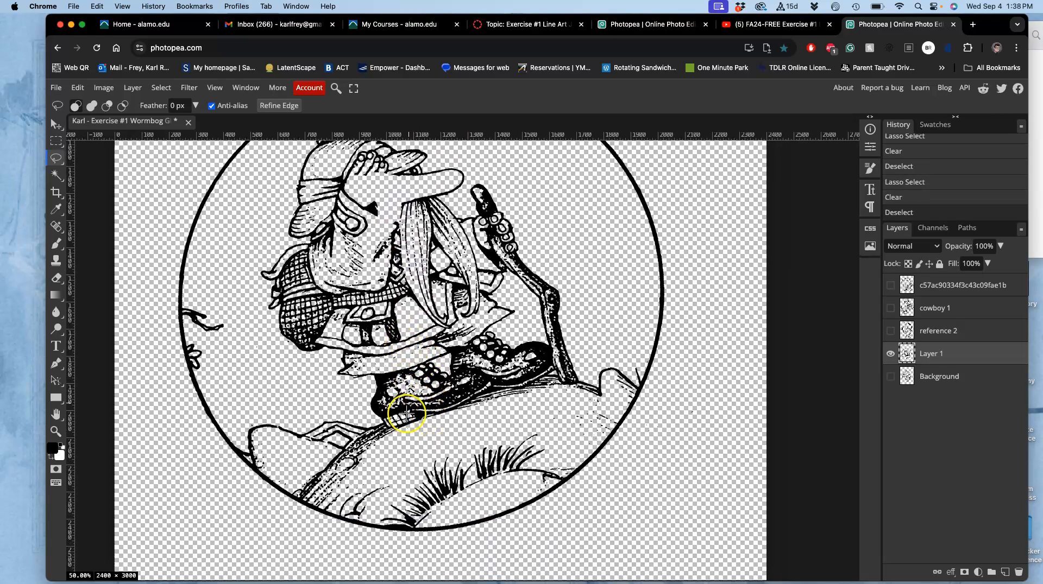
Make reference 2, cowboy 1 and c57ac90334f3c43c09fae1b visible together with Layer 1
scroll(407, 414, down, 3)
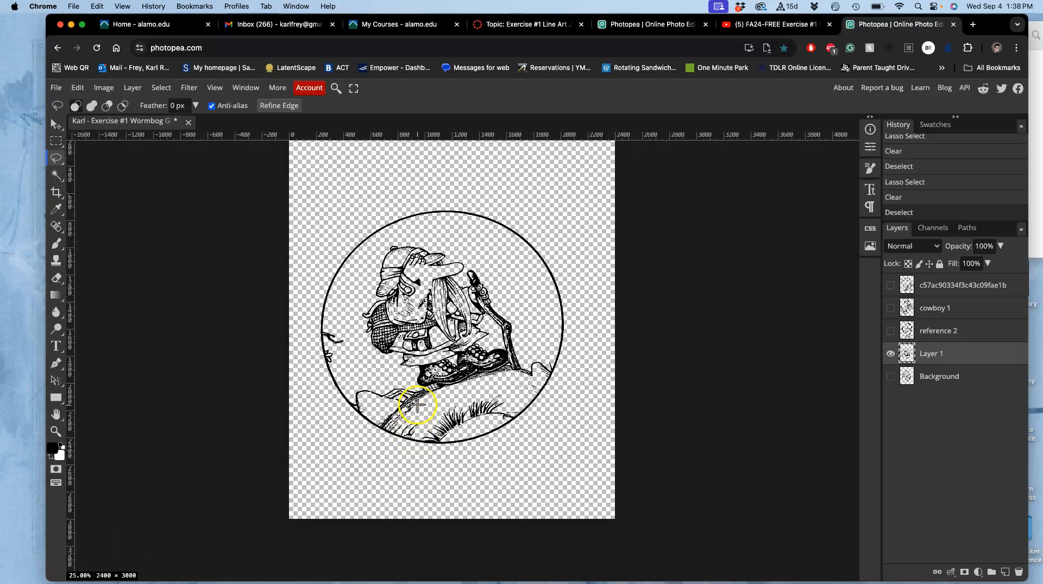
click(890, 332)
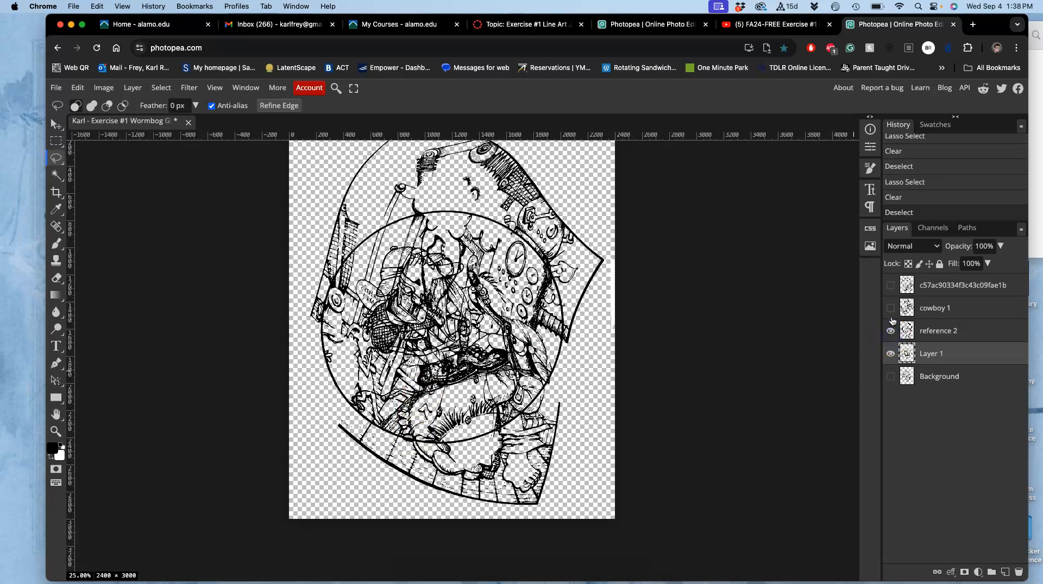
click(890, 309)
click(890, 286)
scroll(731, 316, up, 2)
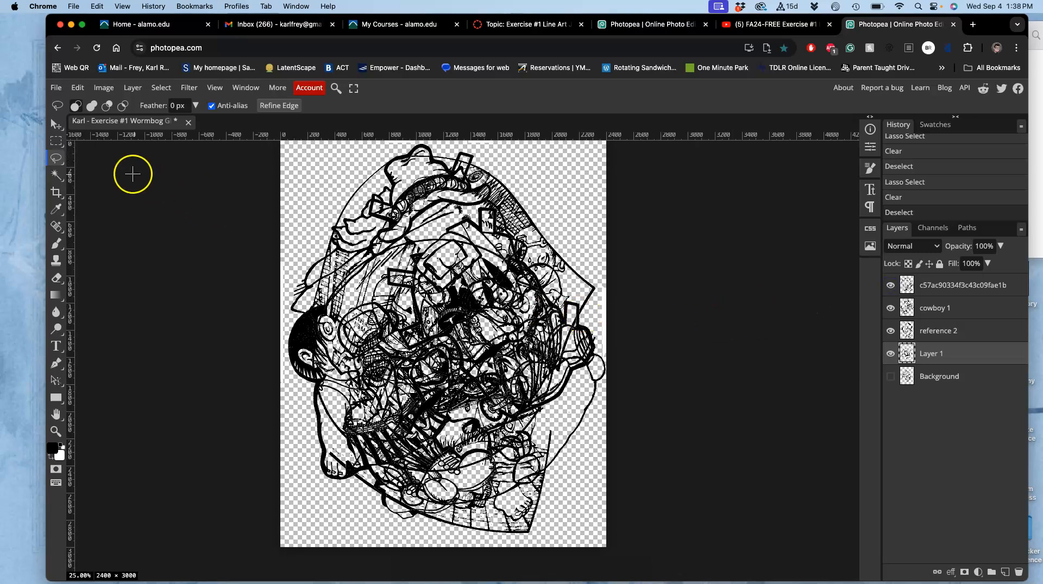
Turn off Auto-Select for the Move tool and move the Layer 1 drawing down and to the right on the canvas
click(54, 123)
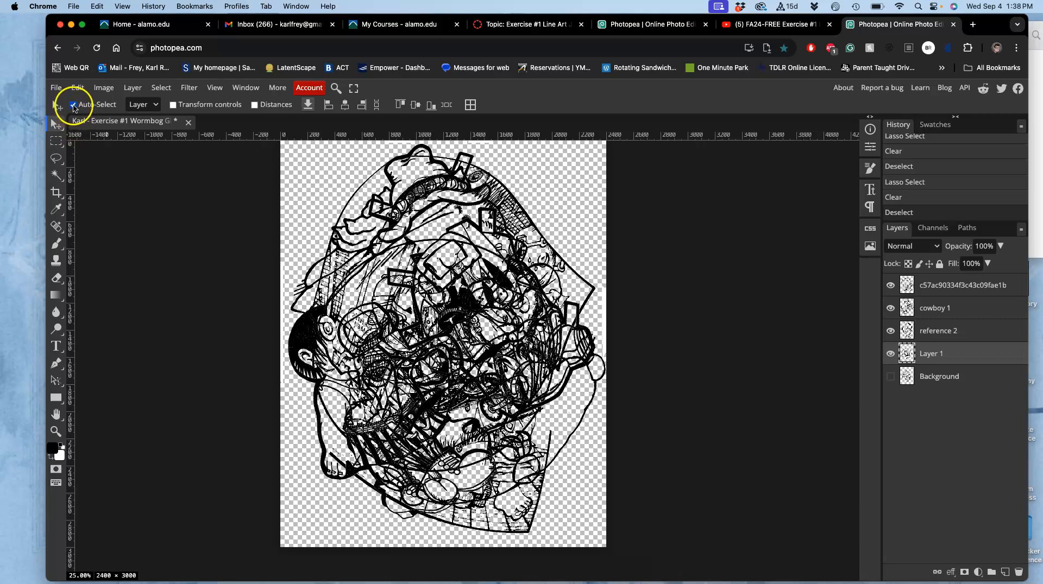
click(72, 105)
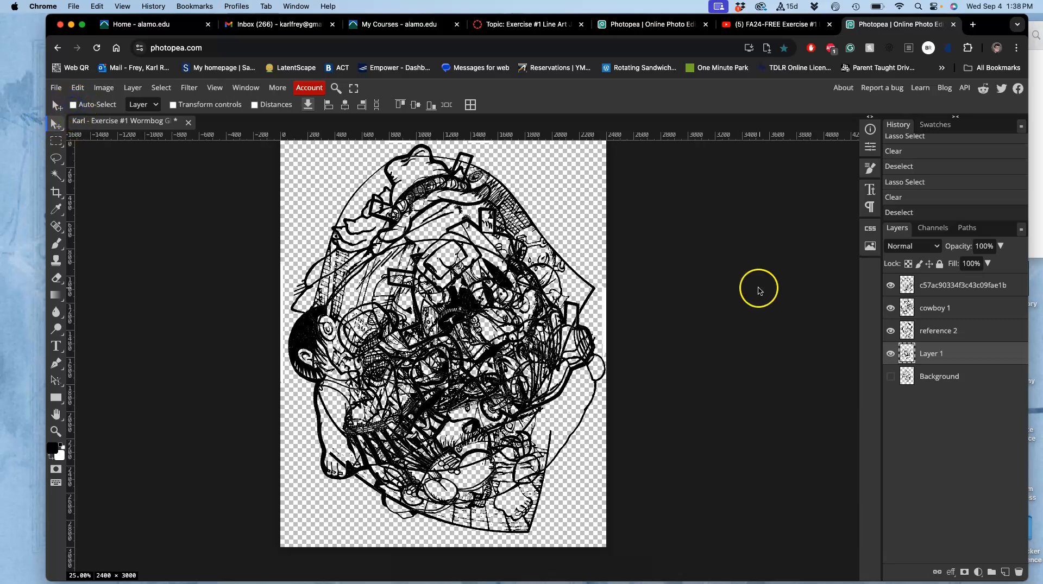
drag(442, 298, 482, 352)
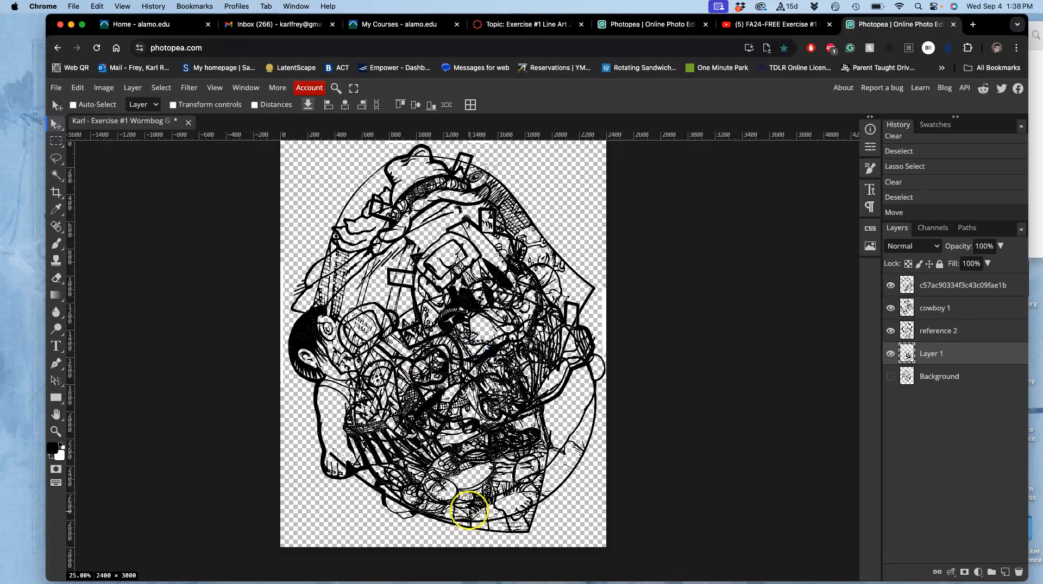
Lasso the upper part of the circle and hiker on Layer 1, delete it and deselect
click(57, 164)
drag(575, 376, 576, 376)
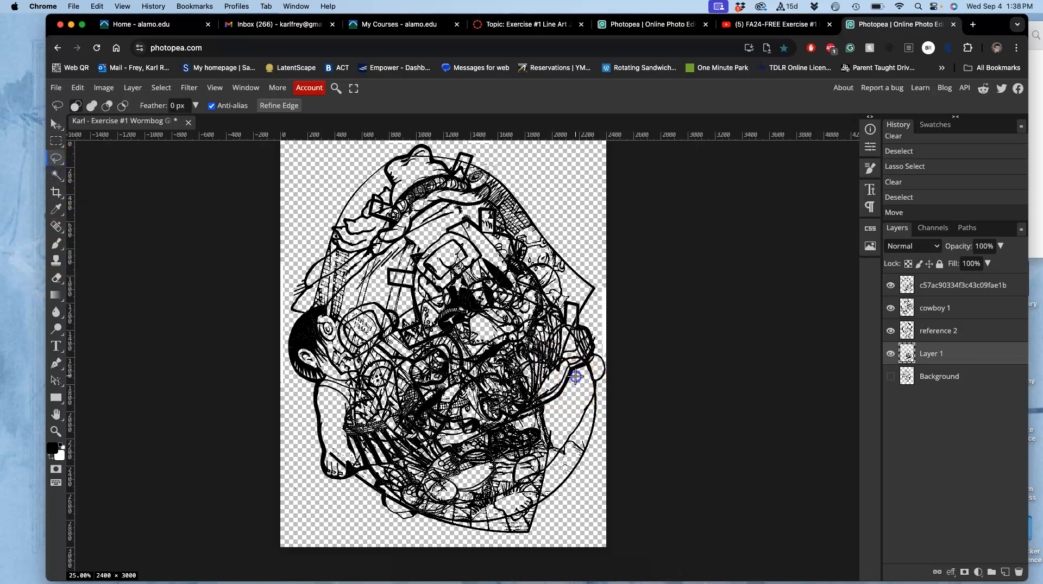
mouse_move(564, 330)
mouse_down()
mouse_move(522, 262)
mouse_move(429, 284)
mouse_move(379, 329)
mouse_up()
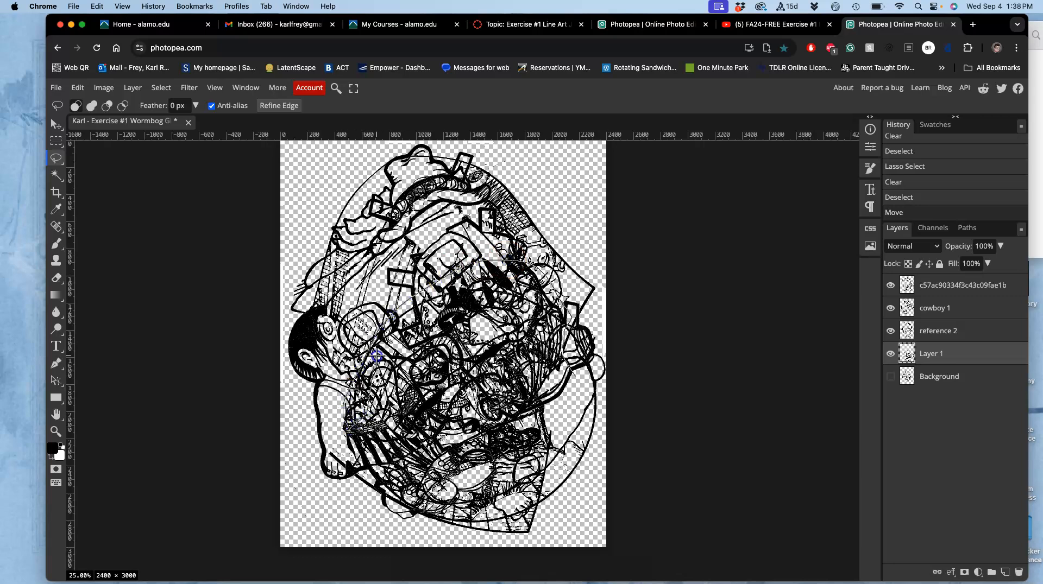
drag(543, 343, 550, 346)
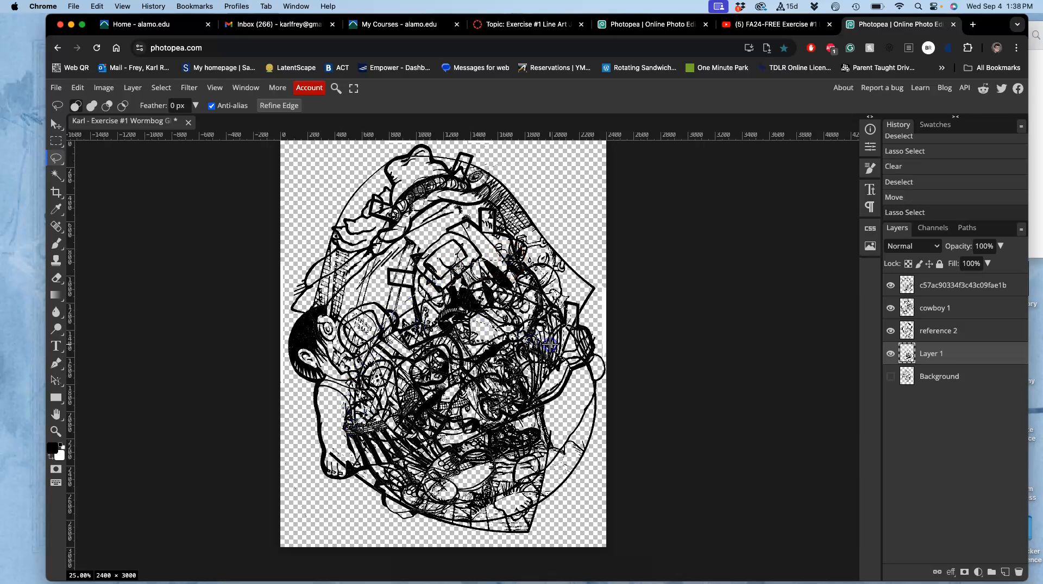
key(BackSpace)
key(super+d)
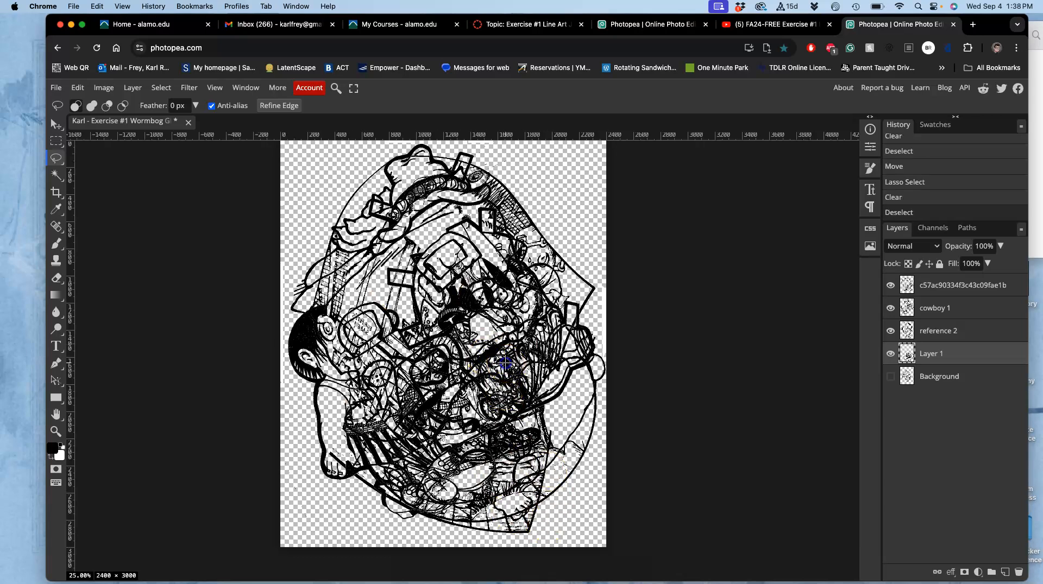
Lasso the leftover hiker linework in the middle of the Layer 1 drawing, delete it in two passes and deselect
drag(481, 396, 505, 340)
key(Delete)
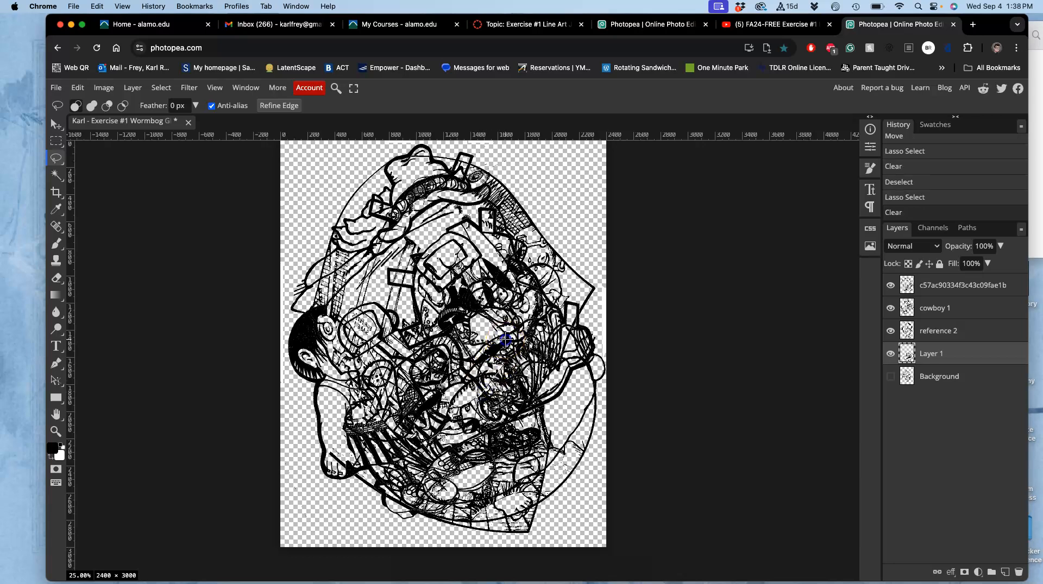
drag(451, 387, 452, 385)
key(Delete)
key(ctrl+d)
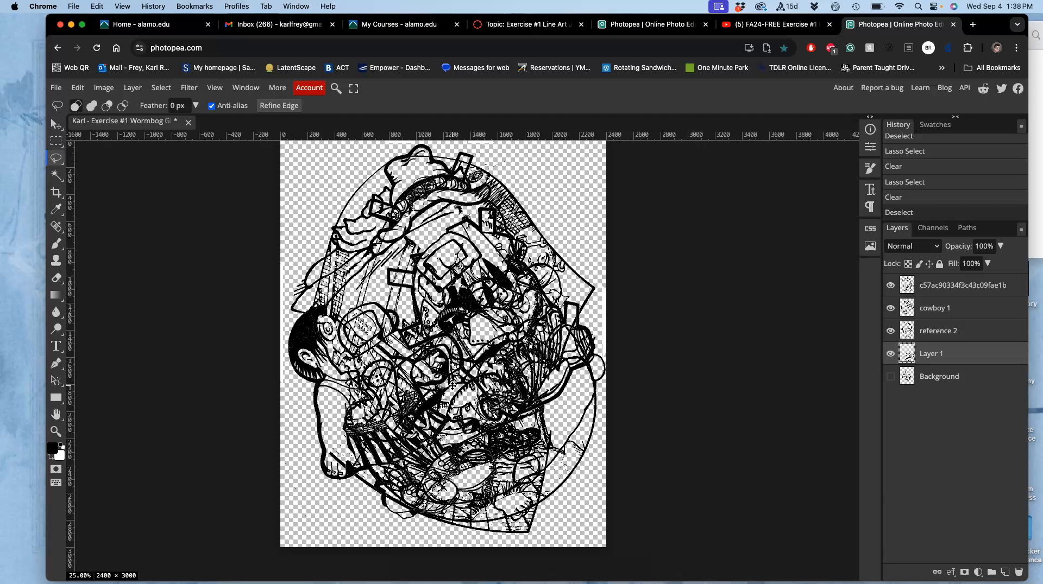
Show the Background layer, hide Layer 1, reference 2, cowboy 1 and c57ac90334f3c43c09fae1b, and make Background the active layer
click(891, 376)
click(890, 353)
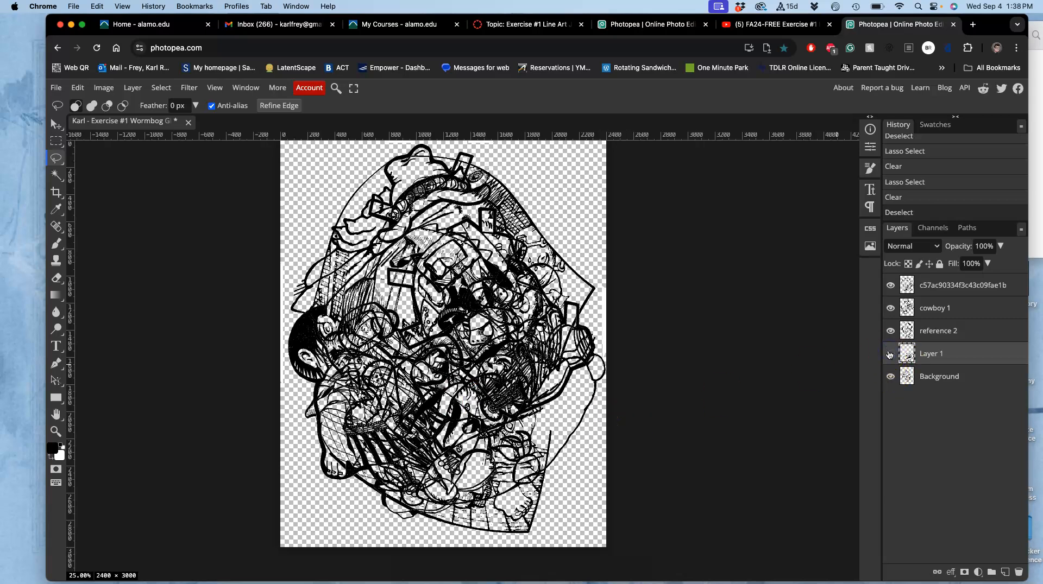
click(890, 353)
click(890, 331)
click(891, 308)
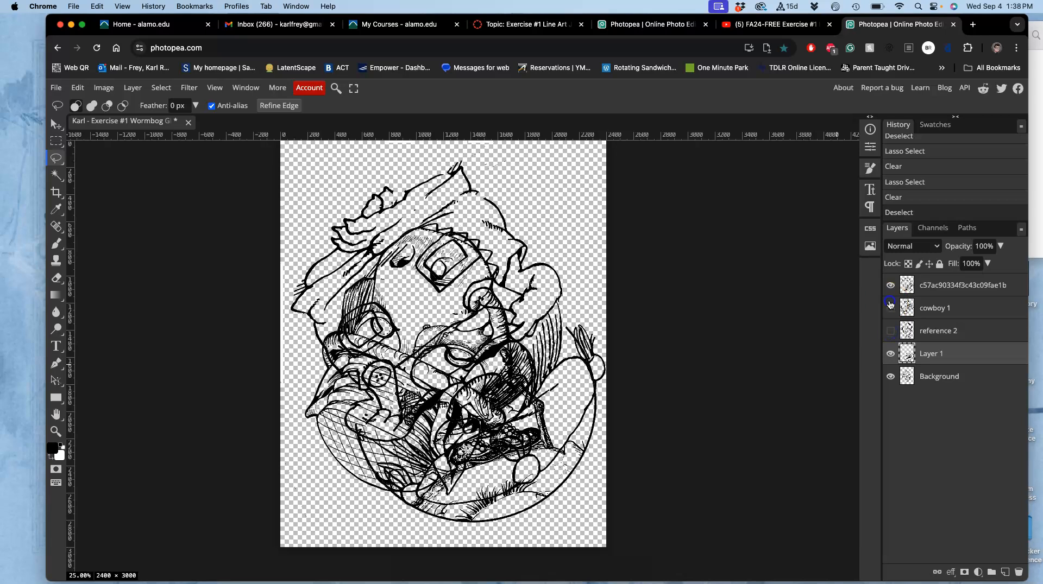
click(890, 285)
click(889, 355)
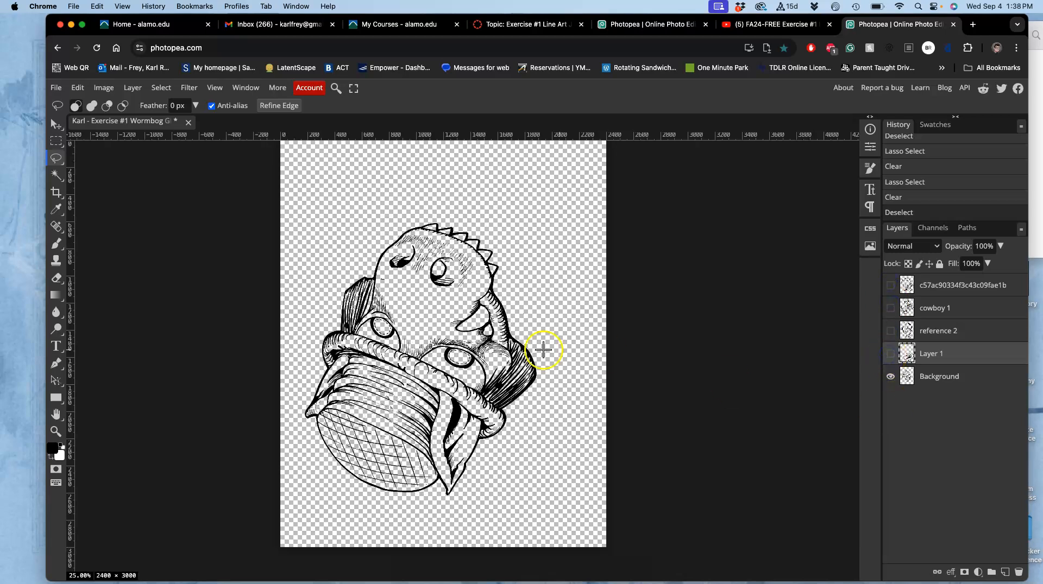
click(930, 376)
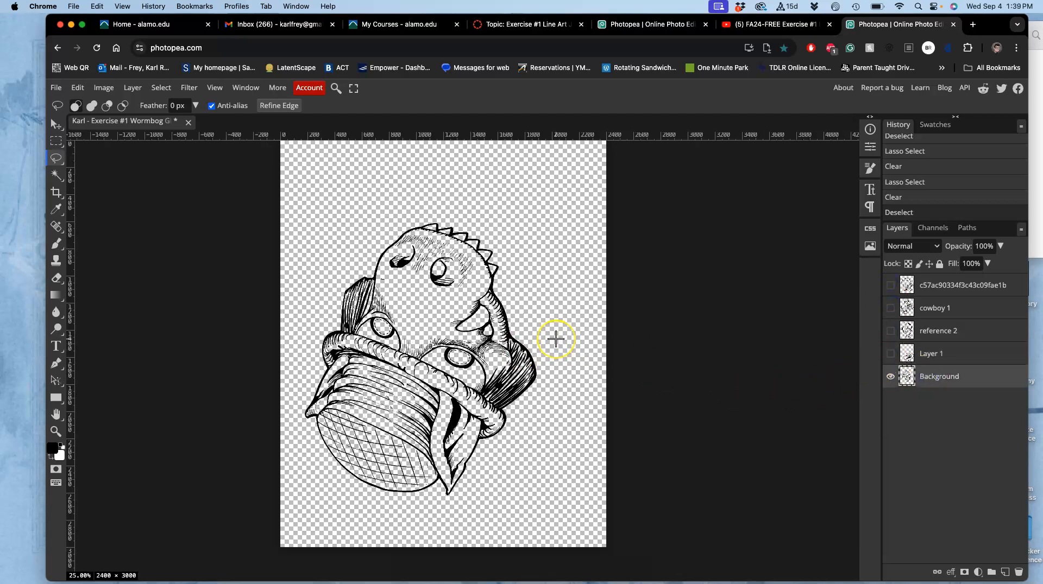
Enlarge the Background creature with Free Transform, position it to nearly fill the canvas and apply the transform
key(super+t)
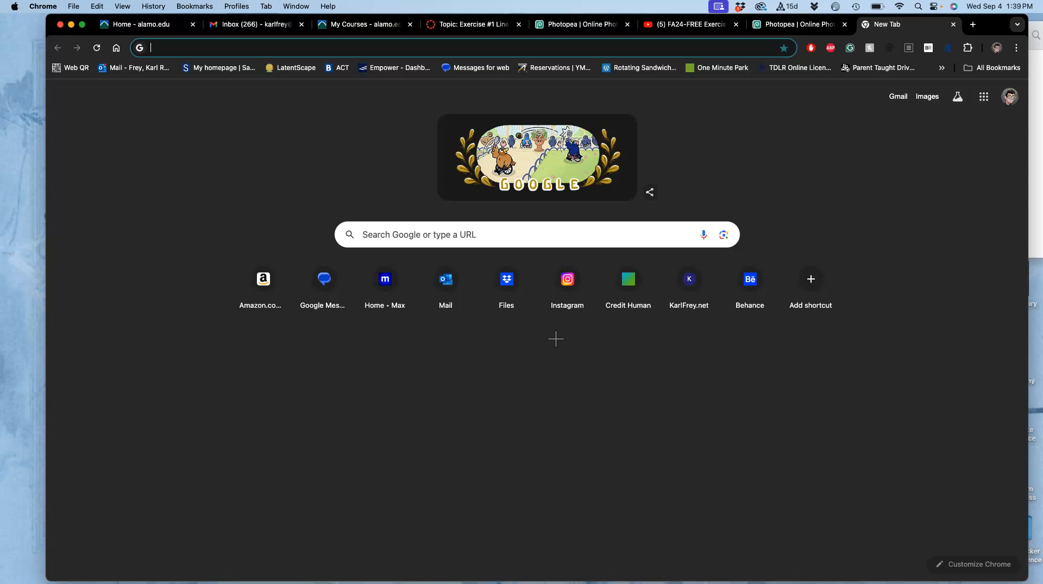
click(953, 25)
key(super+alt+t)
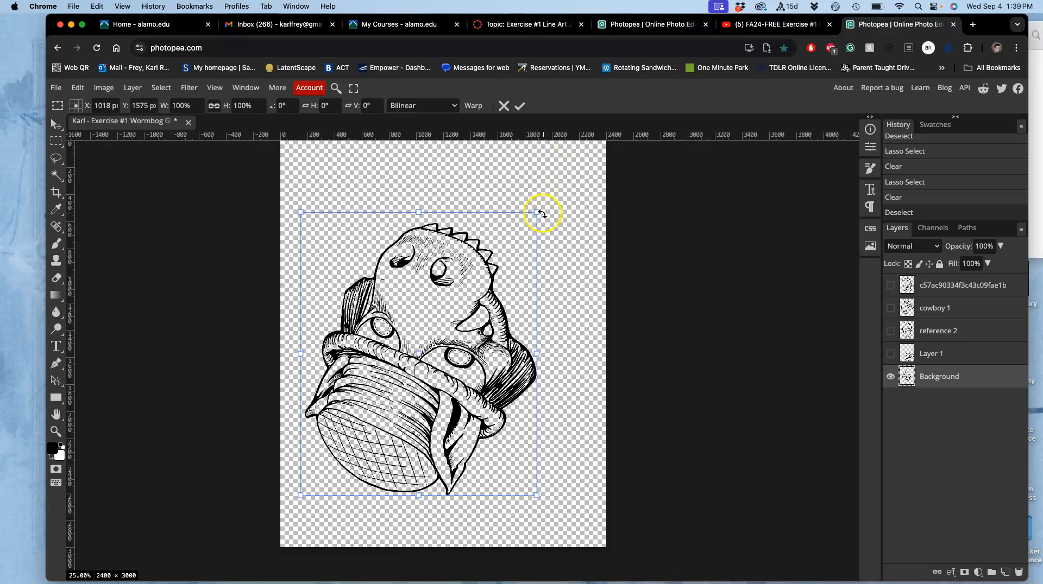
drag(537, 211, 605, 143)
drag(485, 289, 479, 306)
key(Return)
Lasso the creature's lower-left eye and its leftover outline on the Background layer and delete them
key(l)
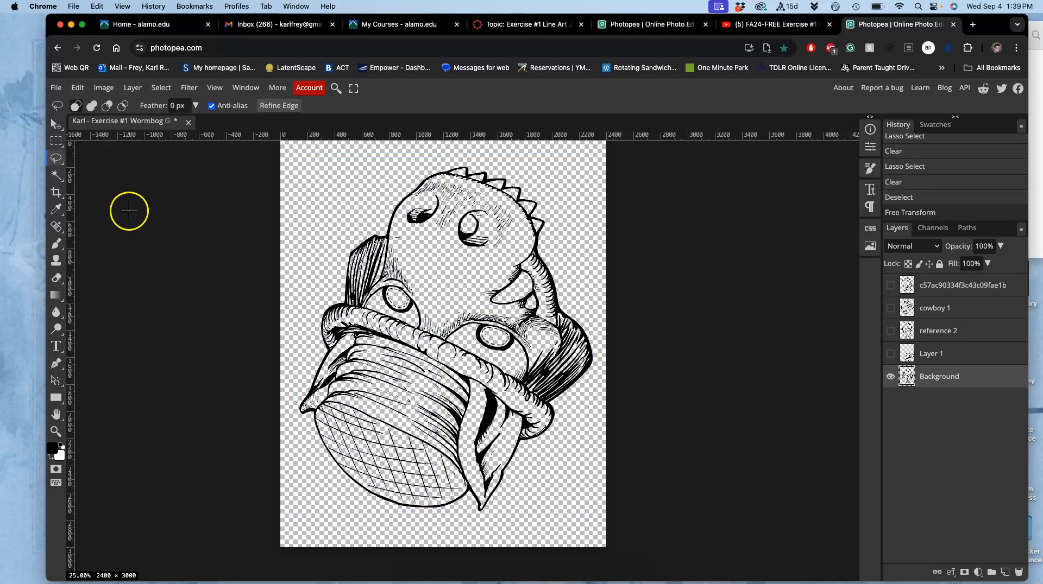
mouse_move(383, 311)
mouse_down()
mouse_move(395, 302)
mouse_move(412, 319)
mouse_up()
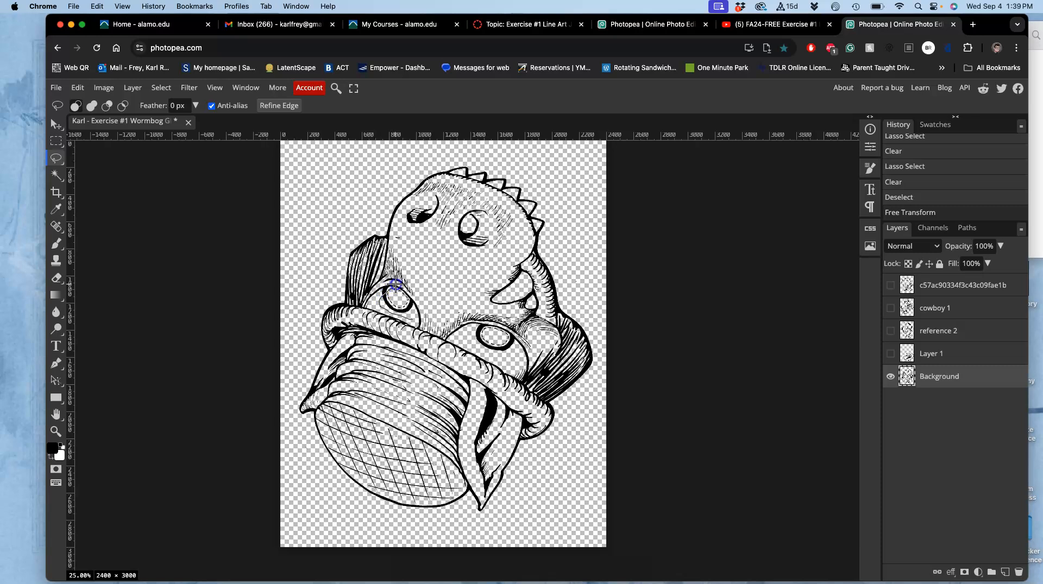
mouse_move(422, 282)
mouse_down()
mouse_move(453, 288)
mouse_move(456, 315)
mouse_move(416, 325)
mouse_up()
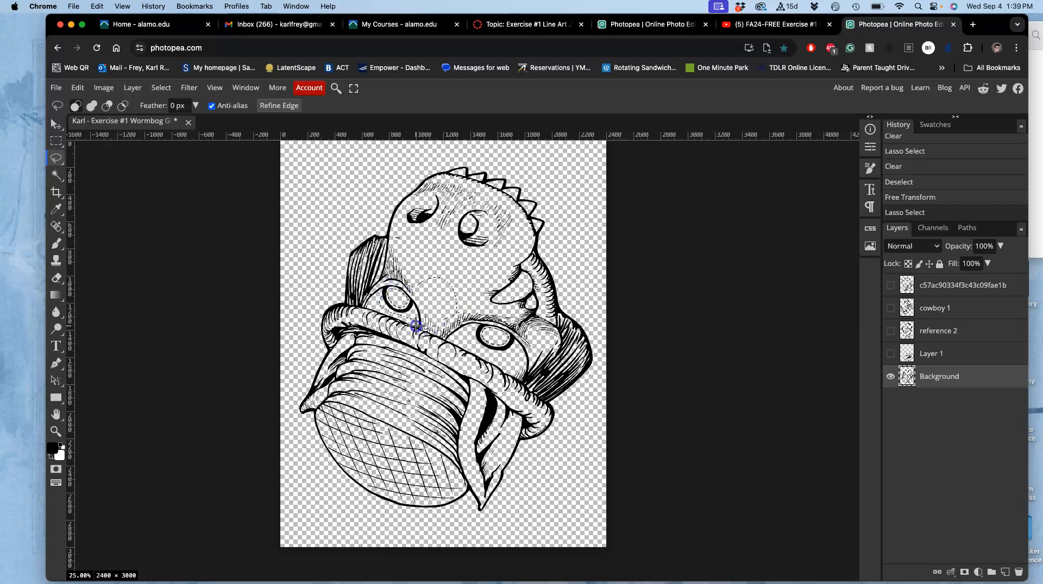
key(Delete)
key(ctrl+d)
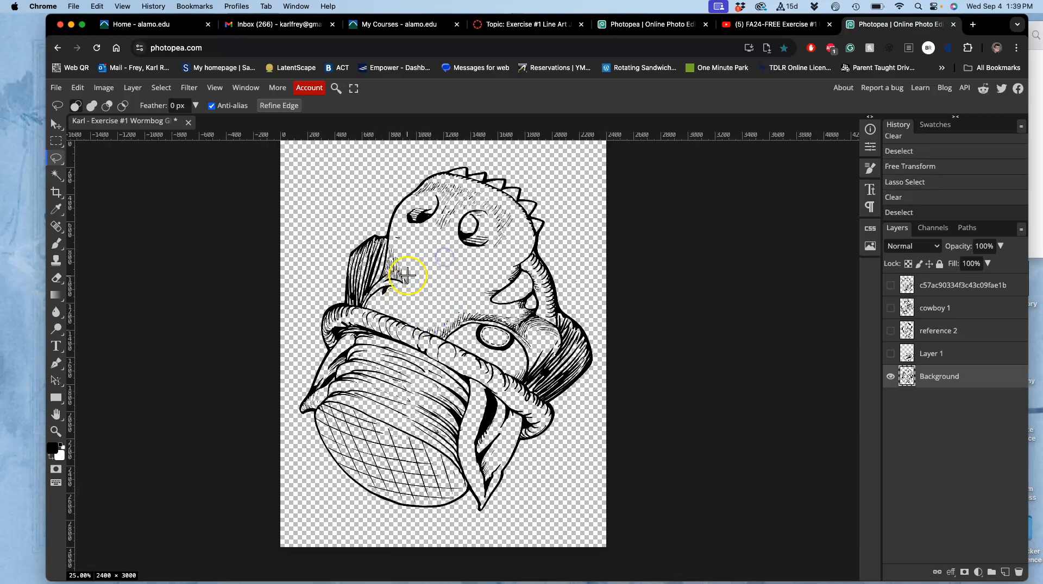
drag(382, 289, 408, 301)
key(Delete)
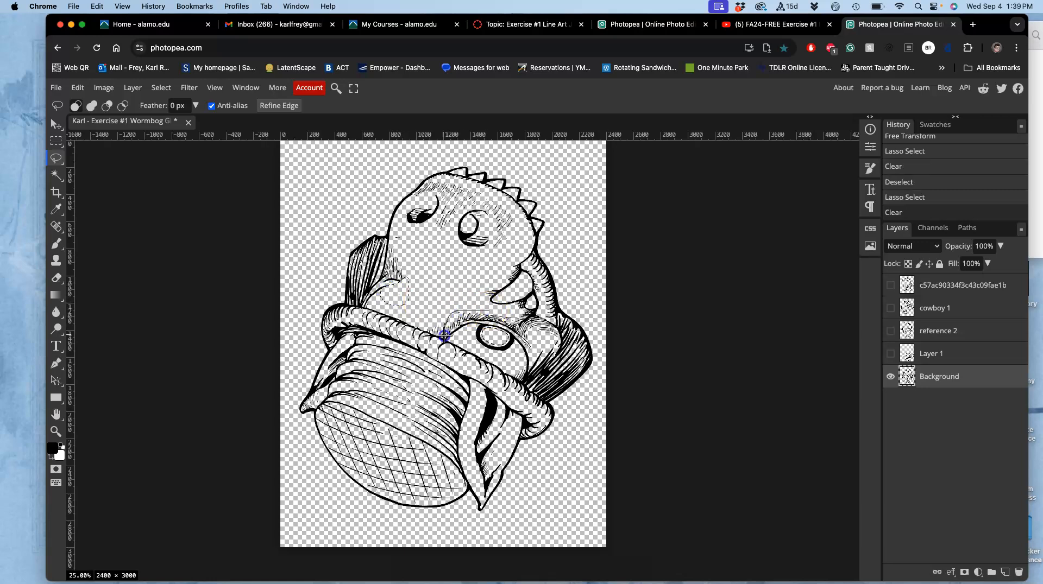
Lasso the creature's lower-right eye and the middle of the rope-like band on Background, deleting and deselecting each
drag(517, 337, 510, 329)
key(Delete)
click(514, 330)
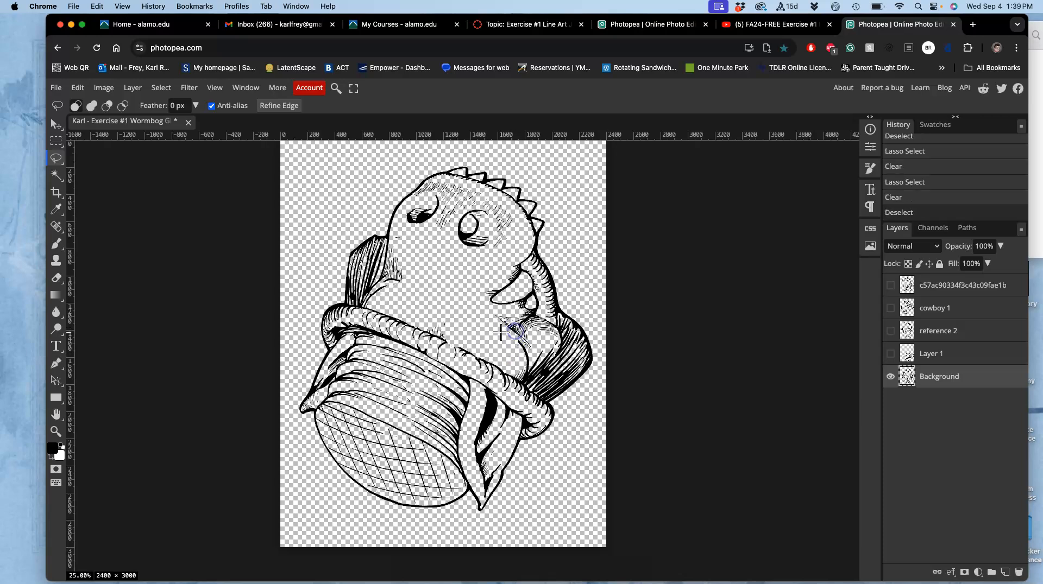
drag(383, 309, 465, 325)
key(Delete)
click(466, 324)
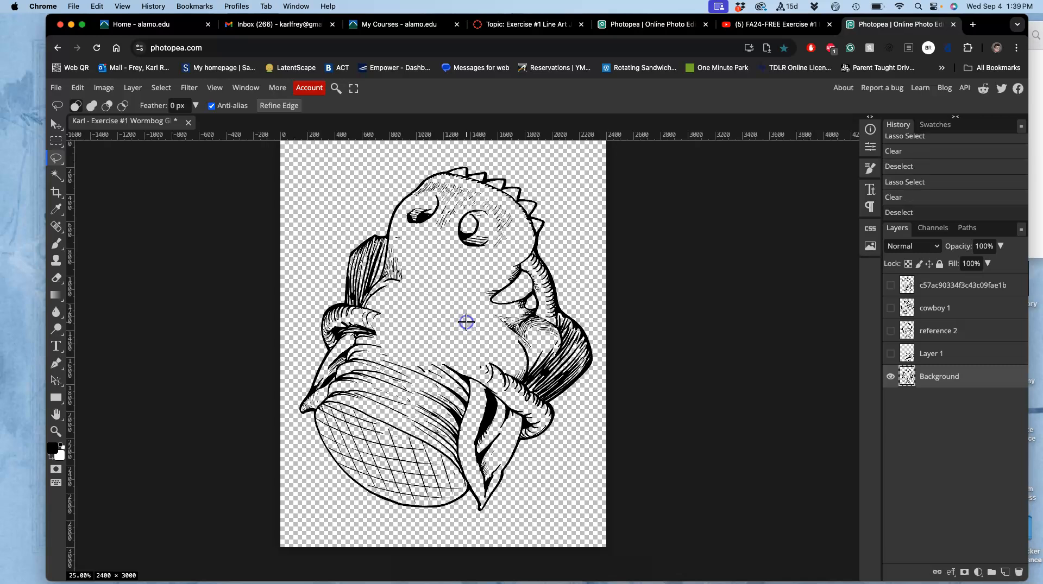
Show and activate Layer 1, lasso its linework overlapping the creature's crosshatched lower-left part, delete it and deselect
click(890, 355)
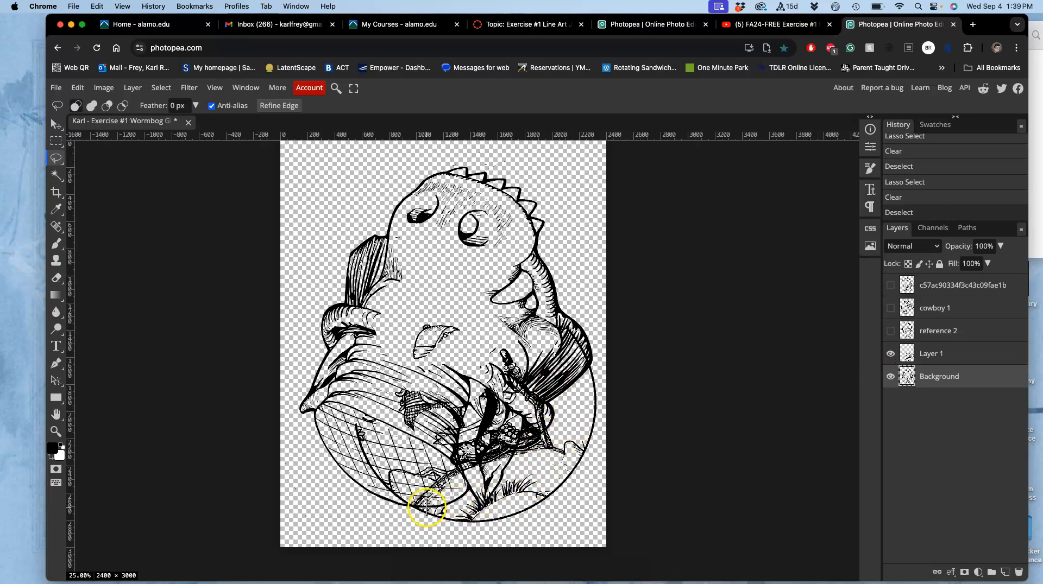
click(940, 352)
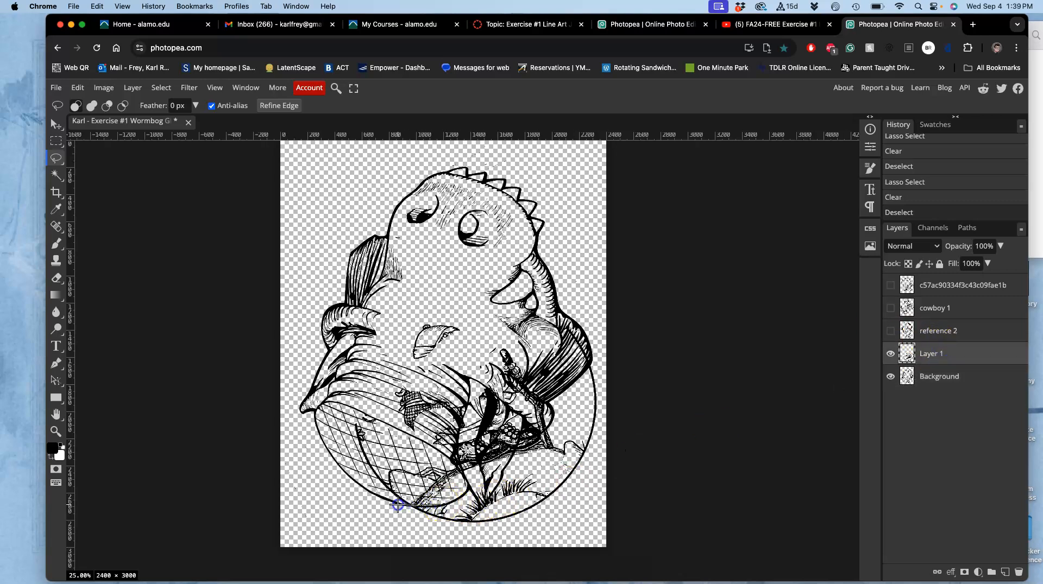
mouse_move(350, 469)
mouse_down()
mouse_move(342, 383)
mouse_move(442, 444)
mouse_up()
key(Delete)
click(419, 481)
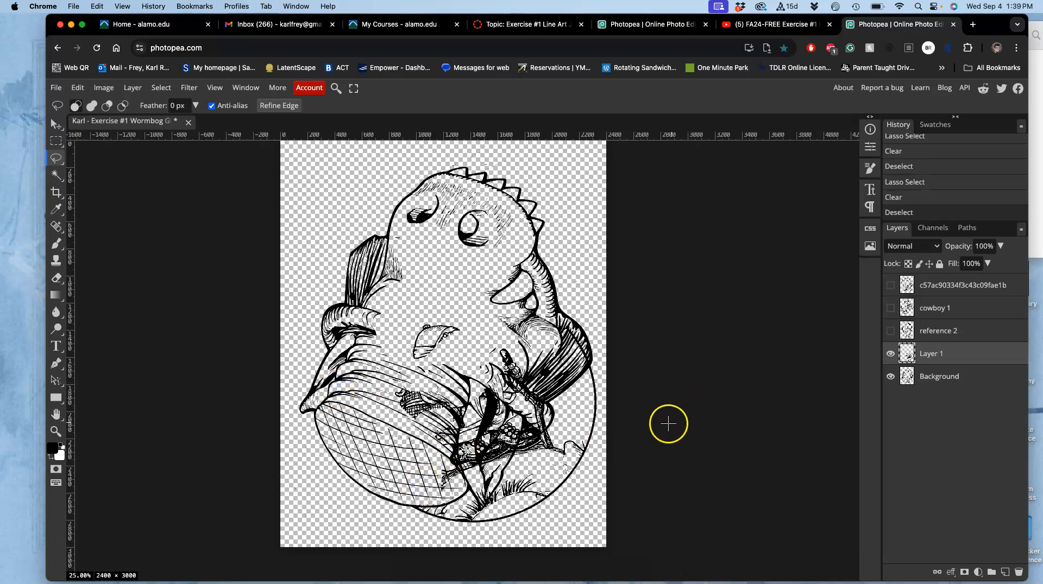
click(888, 356)
click(889, 355)
click(889, 356)
click(890, 355)
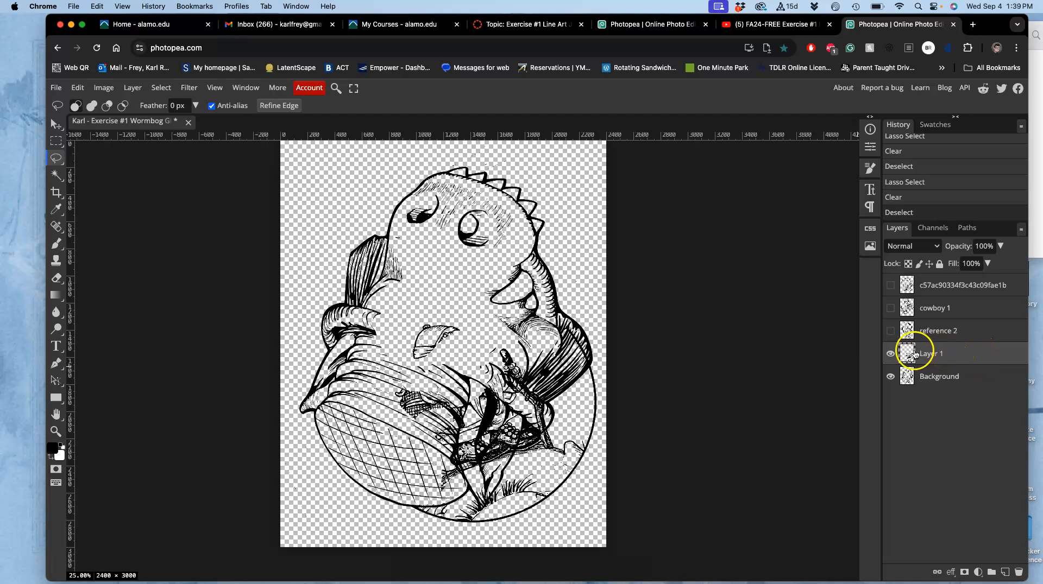
Add a Stroke effect to Layer 1 in its layer style and open the stroke settings
double_click(970, 354)
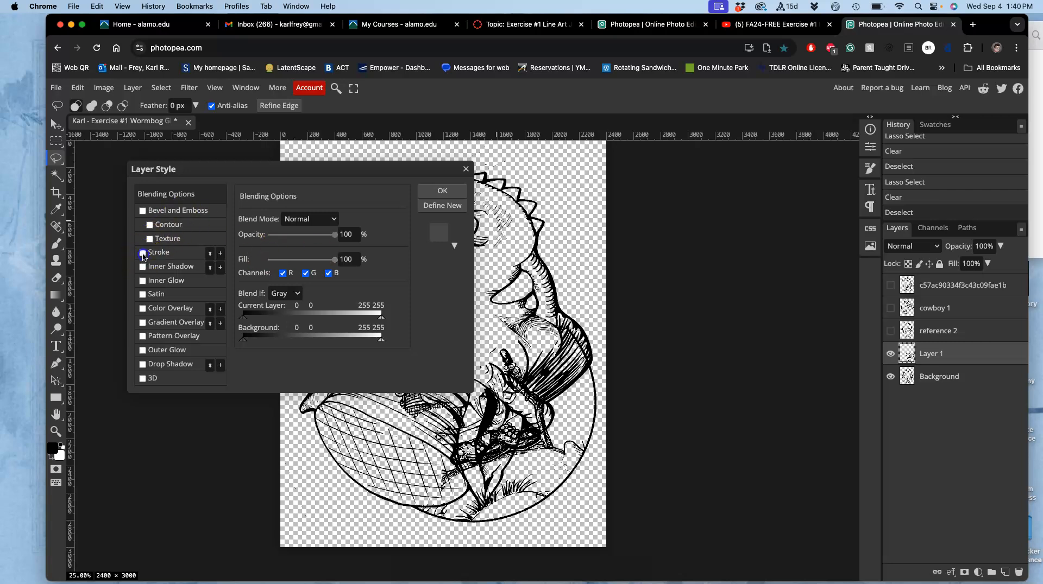
click(143, 253)
click(180, 256)
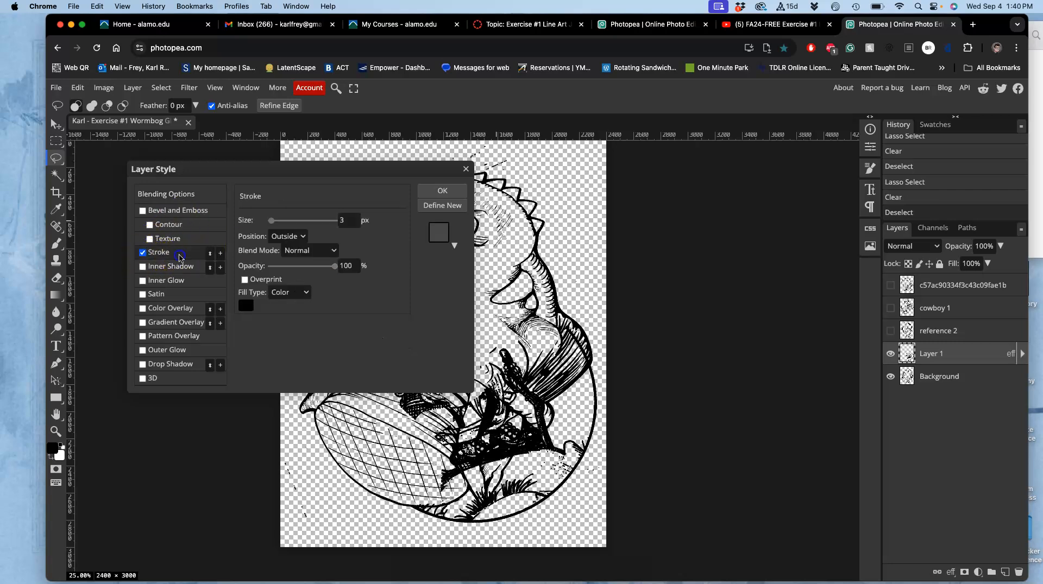